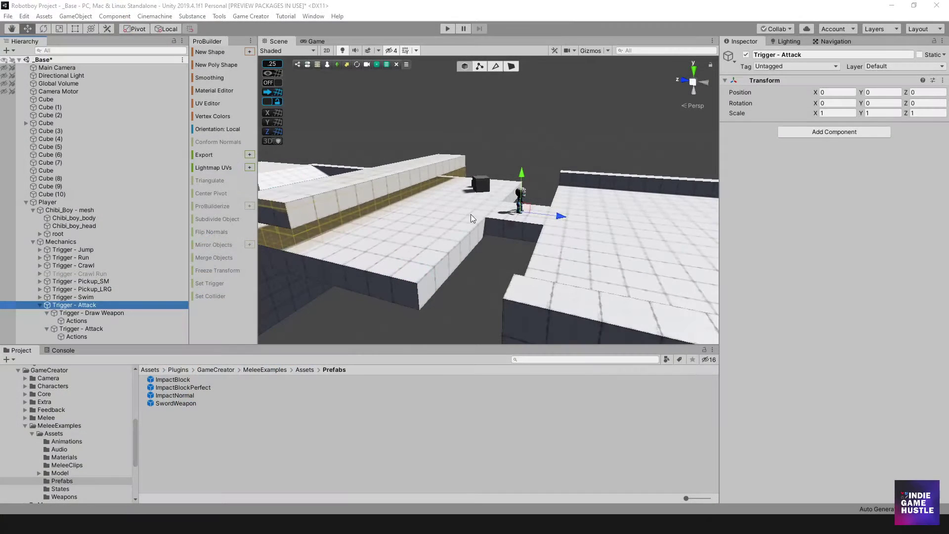
{"action": "scroll", "coordinate": [455, 204], "scroll_direction": "down", "scroll_amount": 5}
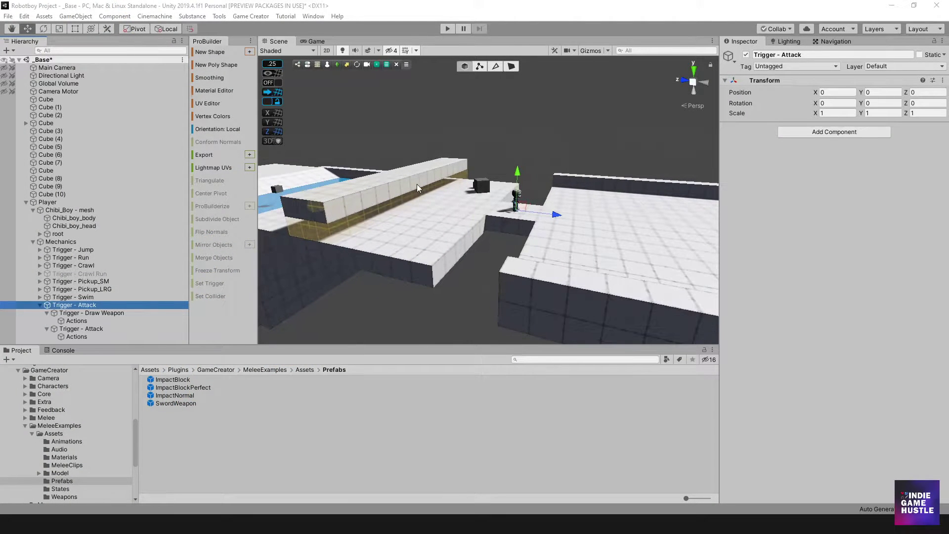
{"action": "left_click_drag", "start_coordinate": [443, 213], "coordinate": [498, 218], "text": "alt"}
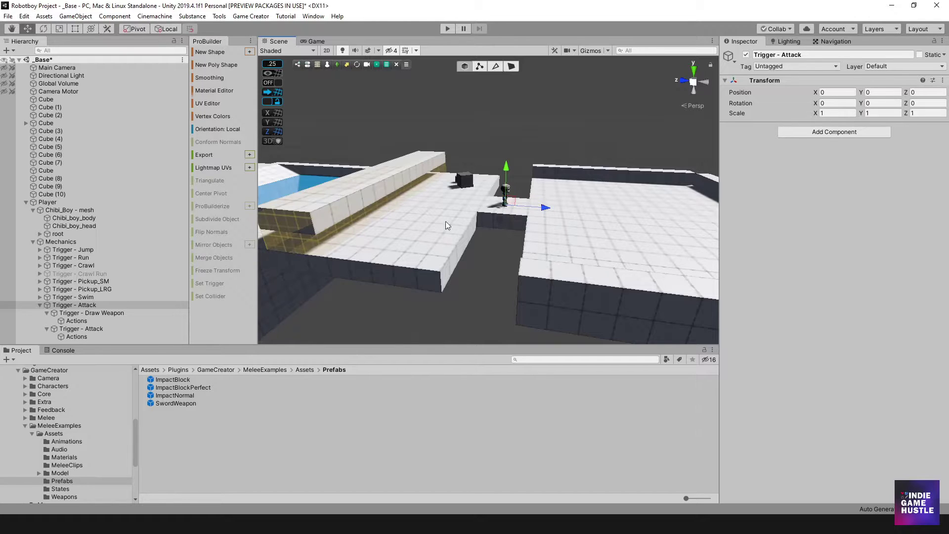
- Show the settings of the Actions object belonging to Trigger - Draw Weapon under the player's Trigger - Attack
{"action": "left_click", "coordinate": [93, 313]}
{"action": "left_click", "coordinate": [93, 305]}
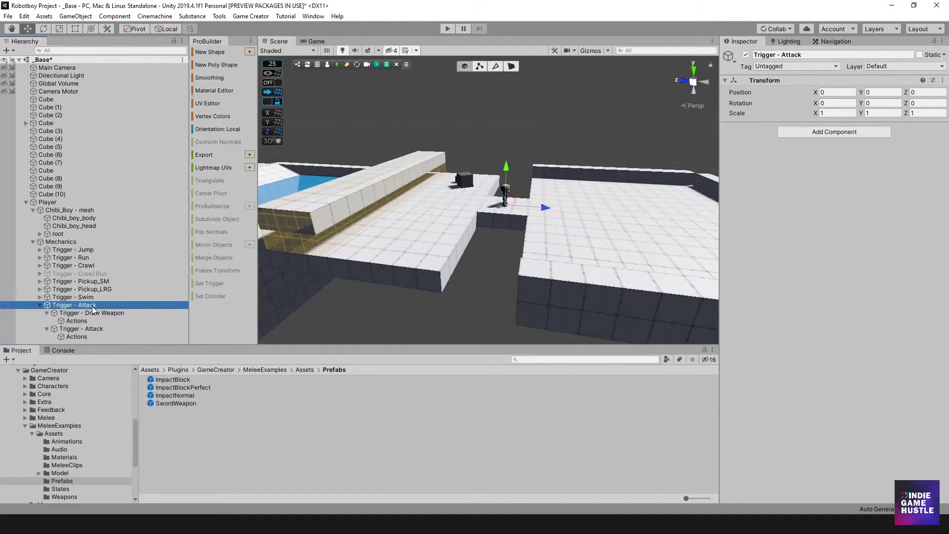
{"action": "left_click", "coordinate": [93, 312]}
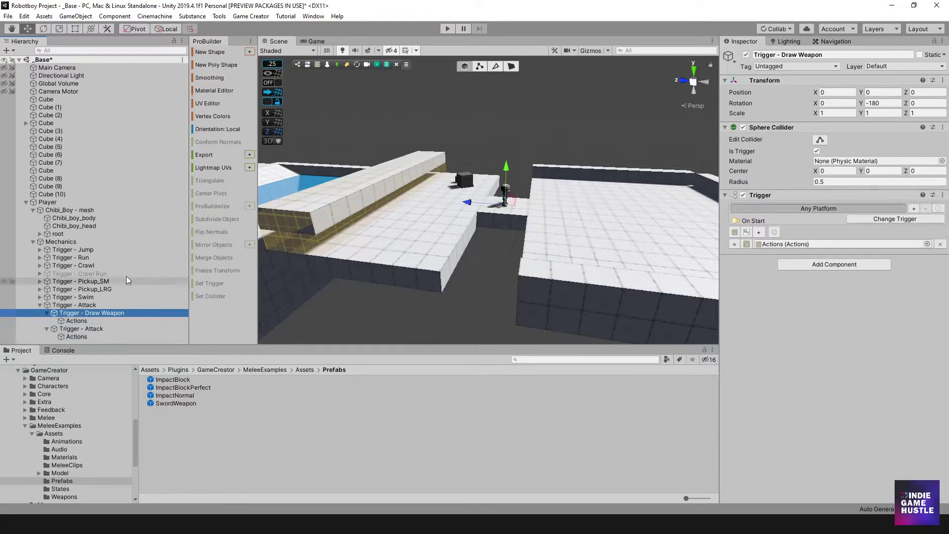
{"action": "left_click", "coordinate": [89, 320]}
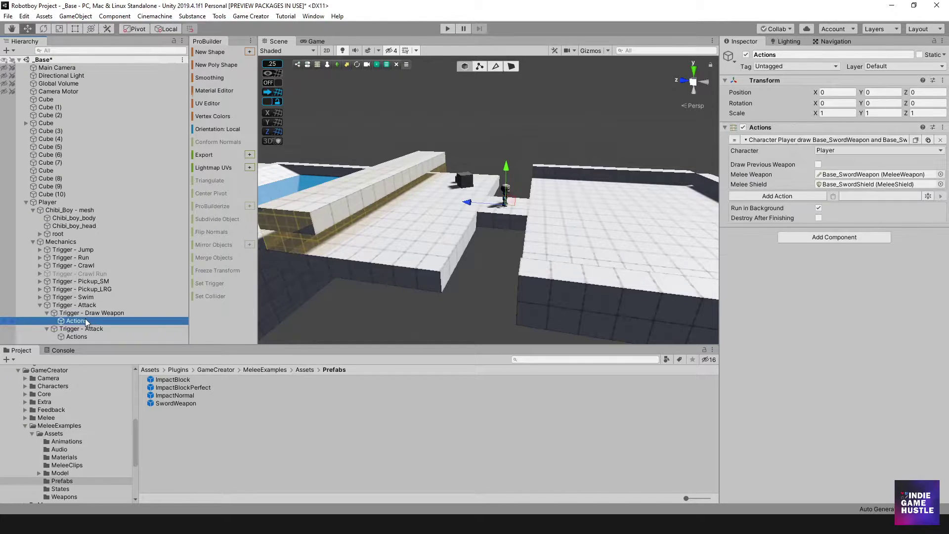
- Follow the action's melee weapon reference to the Base_SwordWeapon asset and select its SwordWeapon prefab
{"action": "left_click", "coordinate": [824, 175]}
{"action": "left_click", "coordinate": [198, 388]}
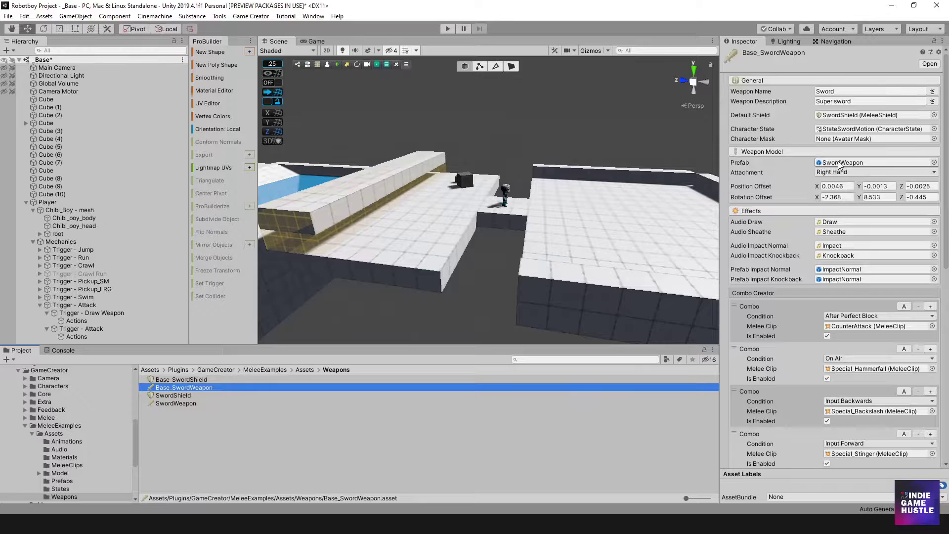
{"action": "left_click", "coordinate": [839, 165]}
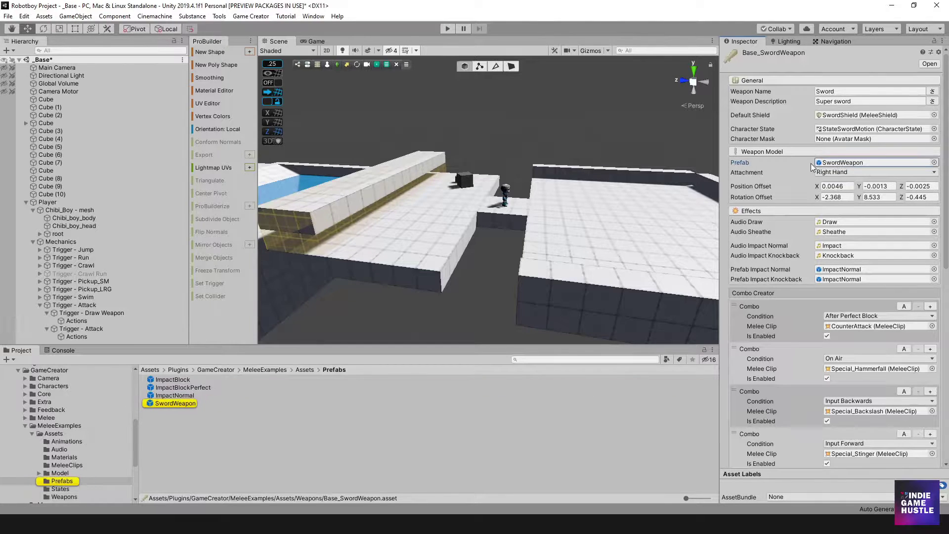
{"action": "left_click", "coordinate": [187, 403]}
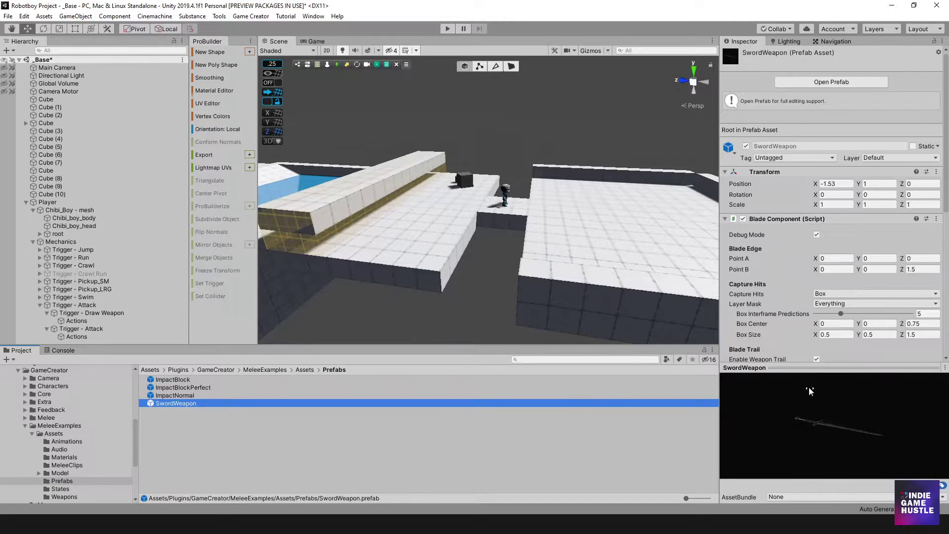
- Examine the SwordWeapon prefab's model preview and its Blade Component settings
{"action": "mouse_move", "coordinate": [812, 367]}
{"action": "left_mouse_down"}
{"action": "mouse_move", "coordinate": [810, 468]}
{"action": "mouse_move", "coordinate": [811, 379]}
{"action": "left_mouse_up"}
{"action": "left_click_drag", "start_coordinate": [830, 437], "coordinate": [807, 414]}
{"action": "left_click_drag", "start_coordinate": [864, 407], "coordinate": [838, 498]}
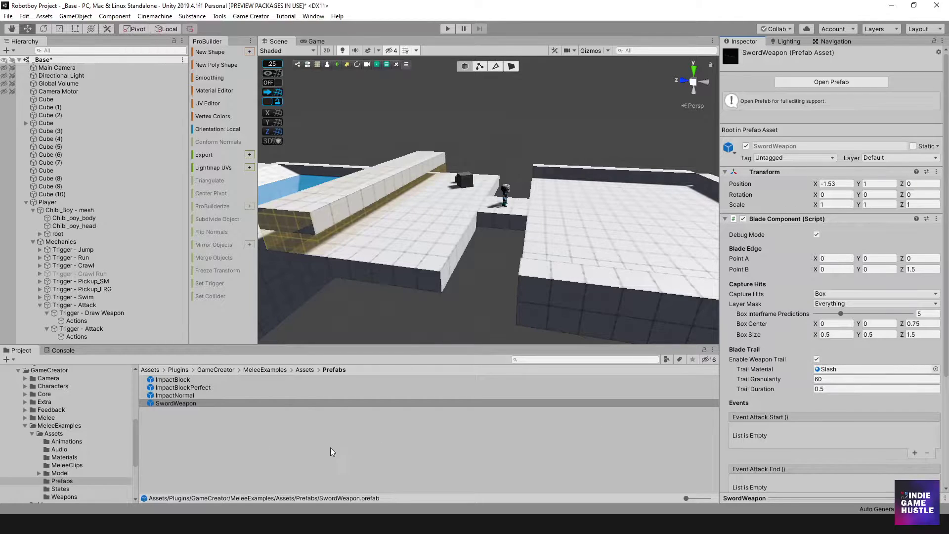
{"action": "scroll", "coordinate": [813, 314], "scroll_direction": "down", "scroll_amount": 5}
{"action": "scroll", "coordinate": [812, 310], "scroll_direction": "up", "scroll_amount": 5}
{"action": "scroll", "coordinate": [826, 331], "scroll_direction": "down", "scroll_amount": 5}
{"action": "scroll", "coordinate": [802, 405], "scroll_direction": "up", "scroll_amount": 5}
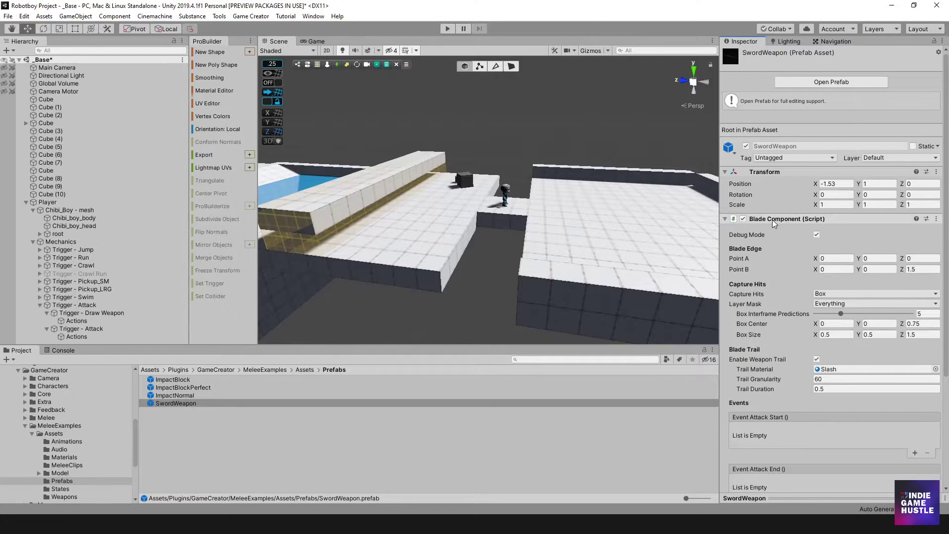
- Search the components that can be added to the SwordWeapon prefab for Blade, without adding one
{"action": "scroll", "coordinate": [798, 249], "scroll_direction": "down", "scroll_amount": 5}
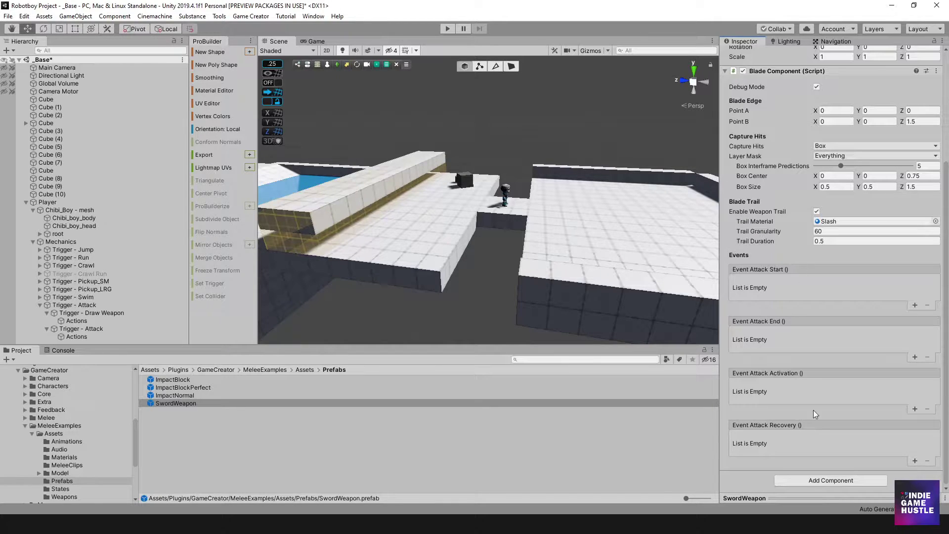
{"action": "left_click", "coordinate": [812, 481]}
{"action": "type", "text": "Blade"}
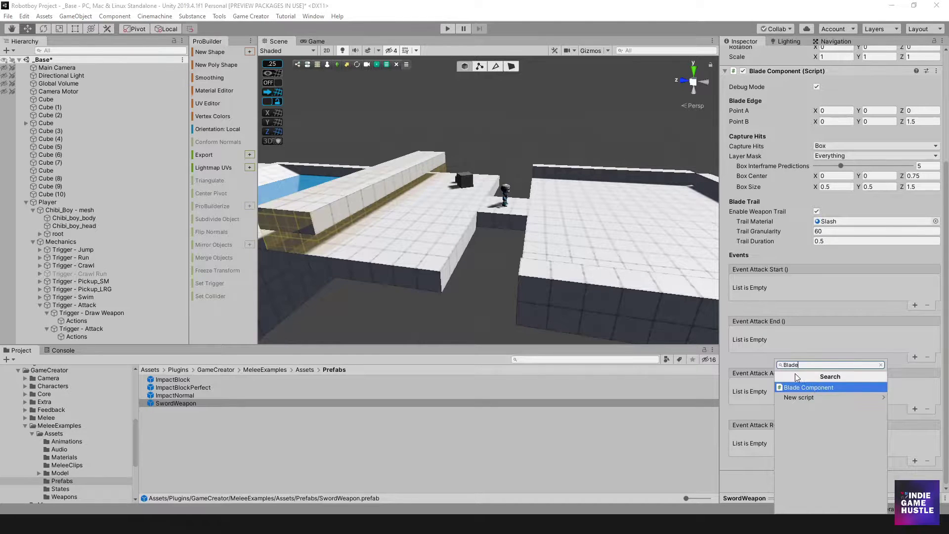
{"action": "left_click", "coordinate": [743, 468]}
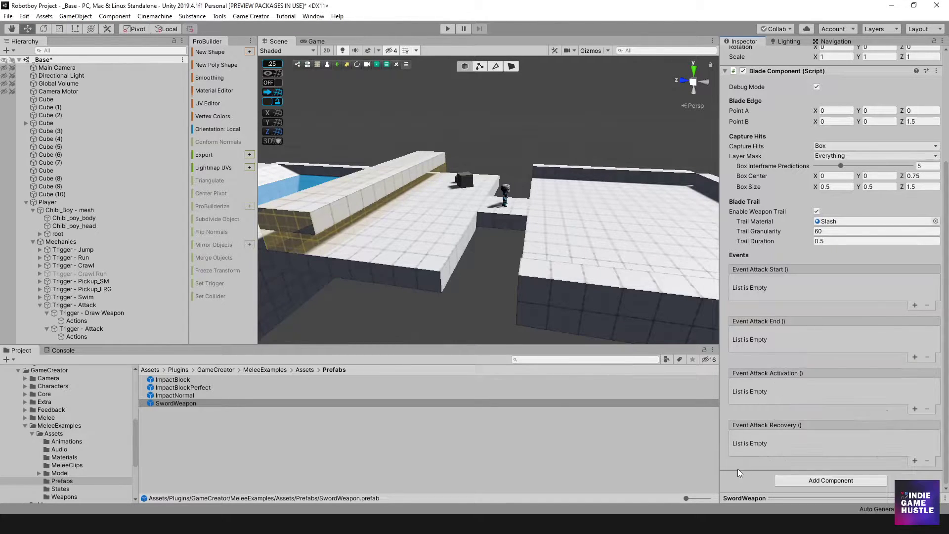
- Switch the Blade Component's Debug Mode off and back on
{"action": "scroll", "coordinate": [793, 354], "scroll_direction": "up", "scroll_amount": 5}
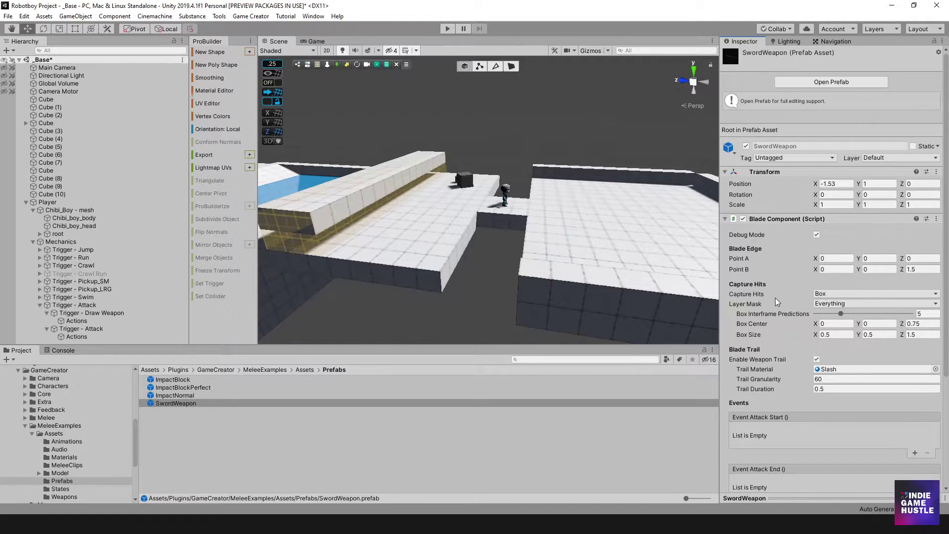
{"action": "scroll", "coordinate": [797, 245], "scroll_direction": "down", "scroll_amount": 3}
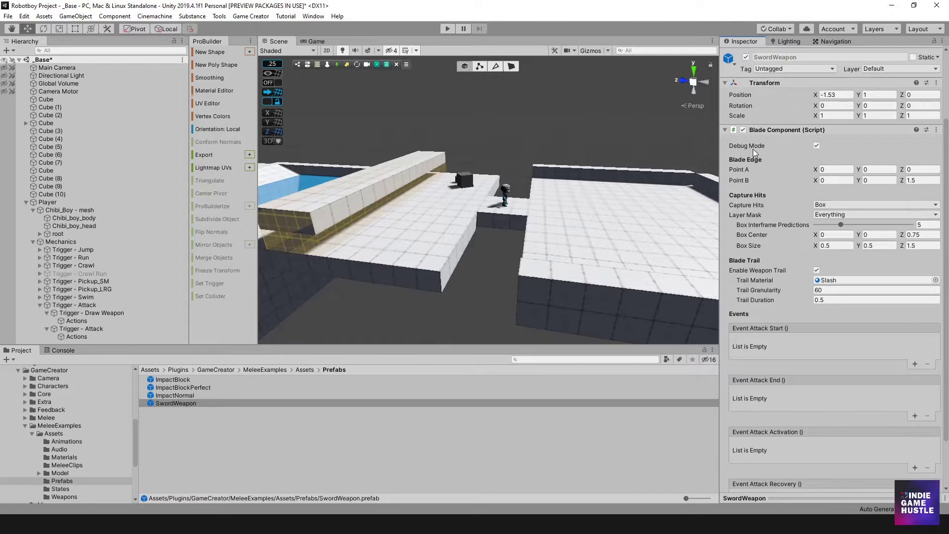
{"action": "left_click", "coordinate": [817, 145]}
{"action": "left_click", "coordinate": [817, 145]}
- Open the SwordWeapon prefab for editing and select its root object
{"action": "double_click", "coordinate": [176, 404]}
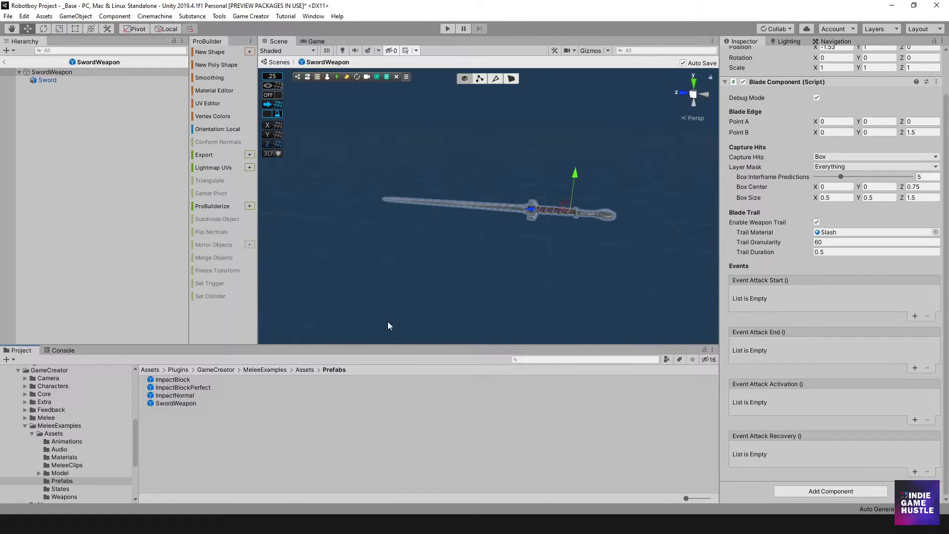
{"action": "scroll", "coordinate": [494, 258], "scroll_direction": "down", "scroll_amount": 2}
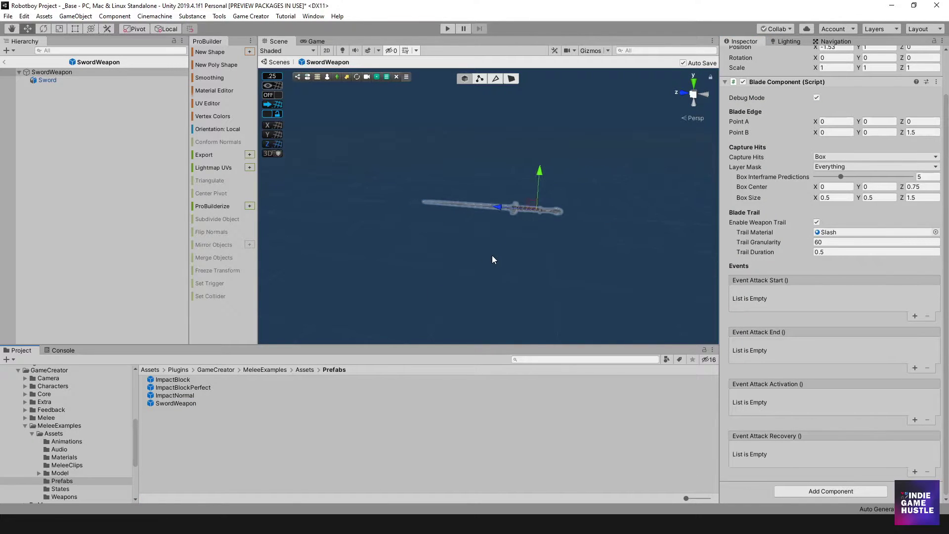
{"action": "left_click_drag", "start_coordinate": [600, 232], "coordinate": [540, 243], "text": "alt"}
{"action": "left_click", "coordinate": [54, 81]}
{"action": "left_click", "coordinate": [52, 73]}
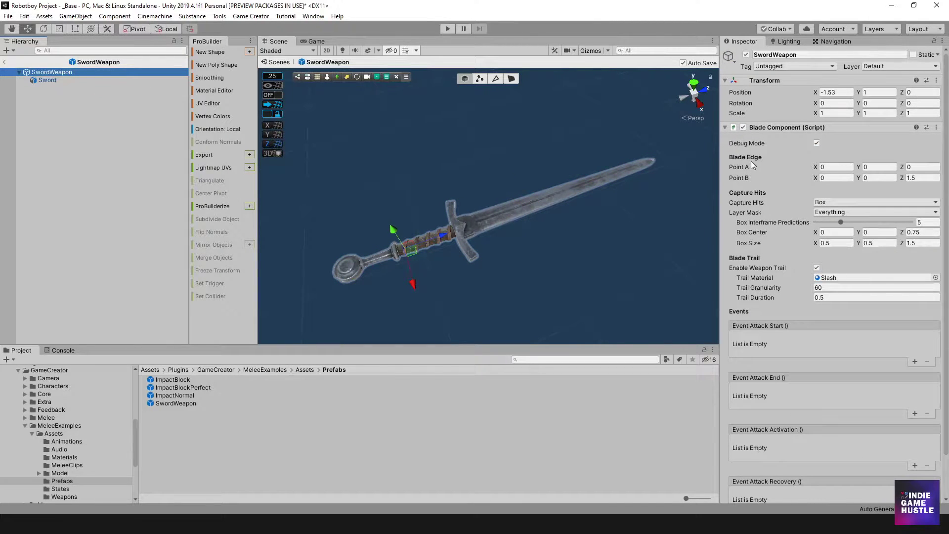
- Try to adjust the X value of the blade edge's Point A and undo the change
{"action": "left_click_drag", "start_coordinate": [509, 287], "coordinate": [516, 212], "text": "alt"}
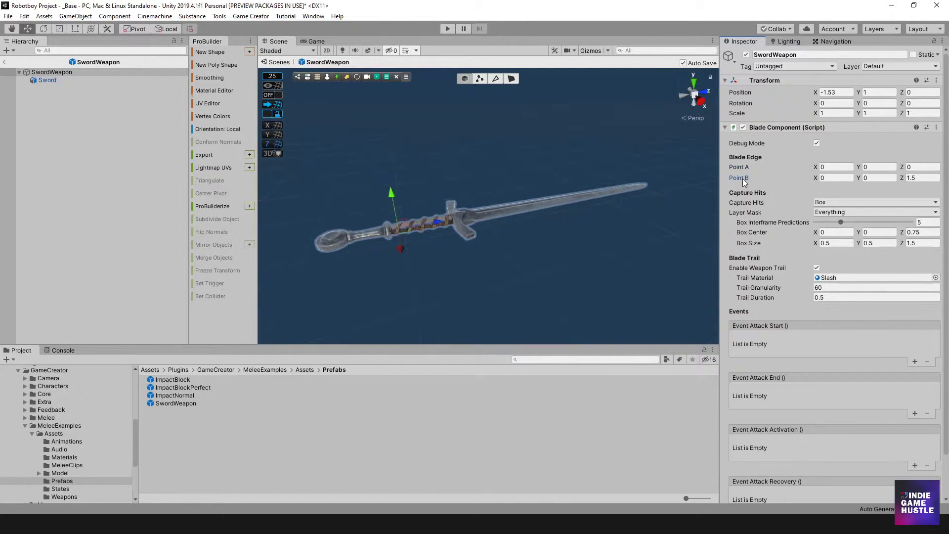
{"action": "left_click_drag", "start_coordinate": [816, 168], "coordinate": [793, 169]}
{"action": "key", "text": "ctrl+z"}
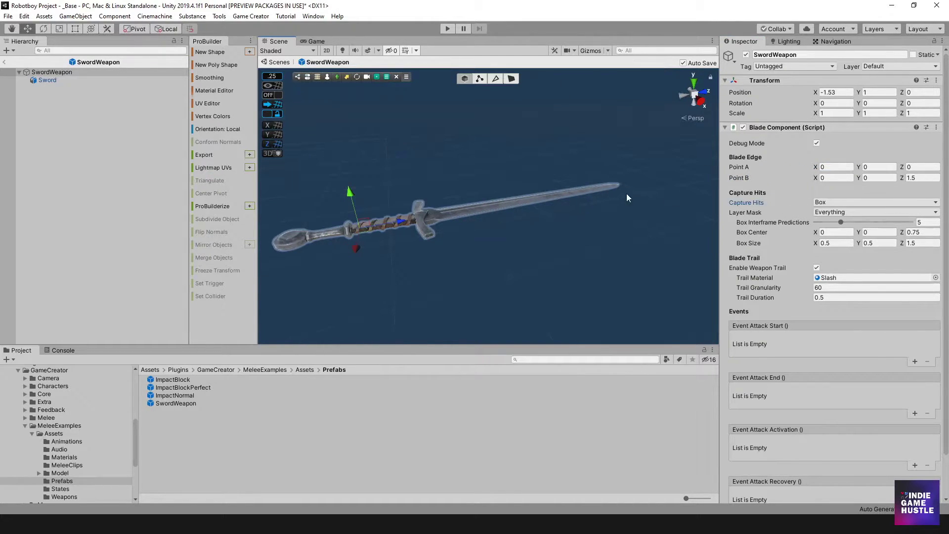
- Turn on gizmos in the scene view and inspect the capture hits box around the sword
{"action": "middle_click_drag", "start_coordinate": [471, 176], "coordinate": [505, 196], "text": "alt"}
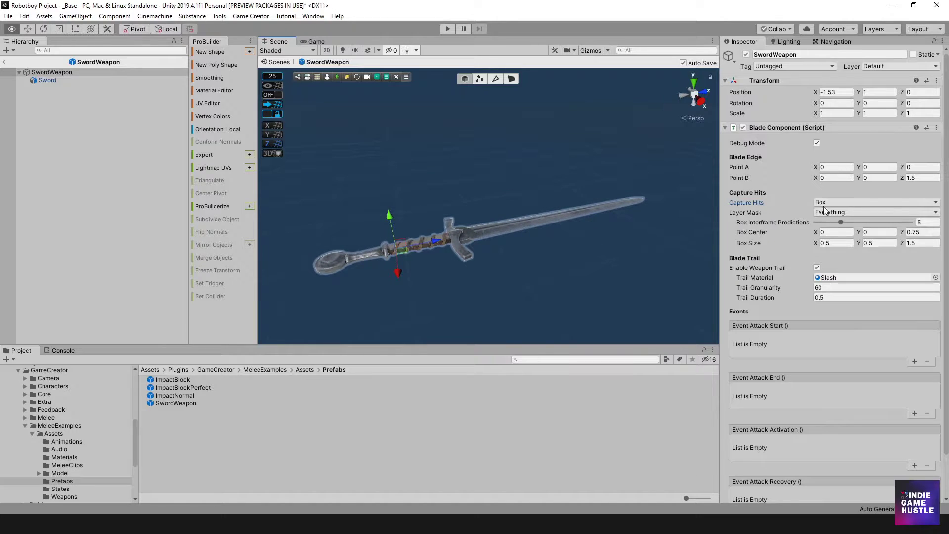
{"action": "left_click", "coordinate": [593, 51]}
{"action": "scroll", "coordinate": [478, 155], "scroll_direction": "down", "scroll_amount": 5}
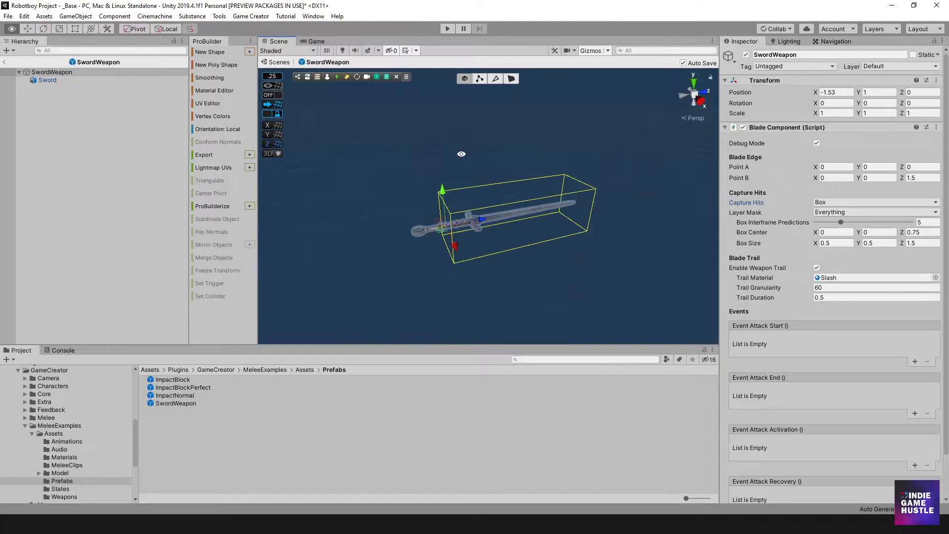
{"action": "left_click_drag", "start_coordinate": [464, 158], "coordinate": [544, 216], "text": "alt"}
{"action": "scroll", "coordinate": [505, 191], "scroll_direction": "up", "scroll_amount": 5, "text": "alt"}
{"action": "scroll", "coordinate": [513, 196], "scroll_direction": "down", "scroll_amount": 5, "text": "alt"}
{"action": "scroll", "coordinate": [521, 203], "scroll_direction": "up", "scroll_amount": 3}
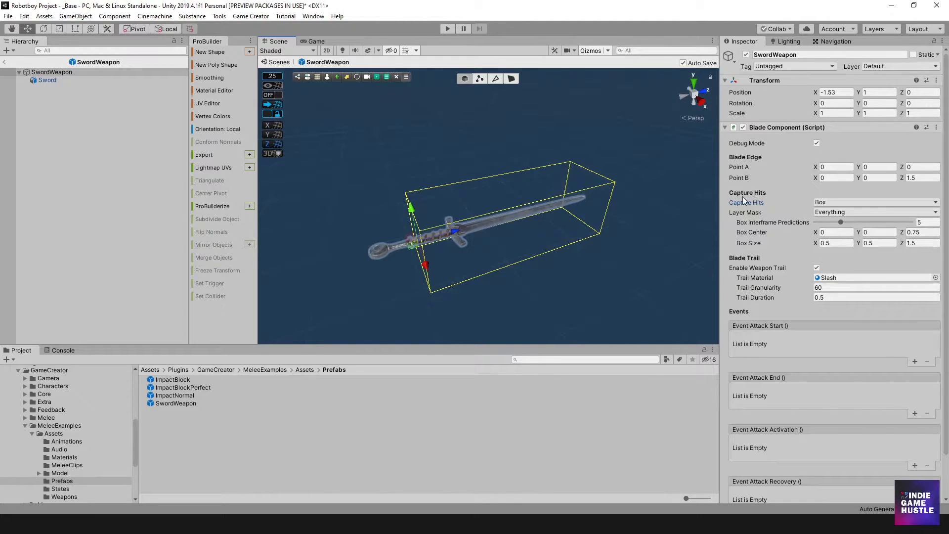
{"action": "key", "text": "q"}
{"action": "left_click_drag", "start_coordinate": [592, 194], "coordinate": [584, 231], "text": "alt"}
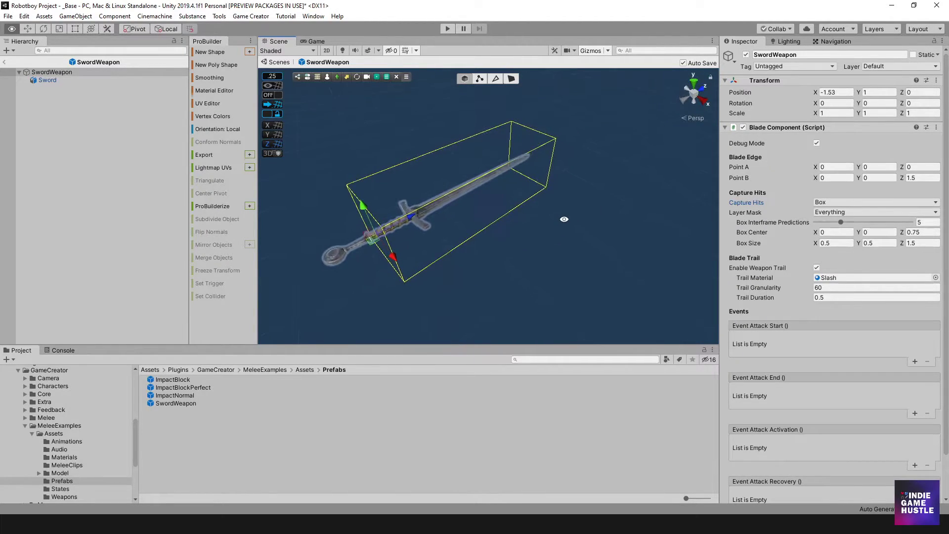
{"action": "middle_click_drag", "start_coordinate": [564, 219], "coordinate": [589, 252]}
{"action": "left_click_drag", "start_coordinate": [589, 251], "coordinate": [630, 254]}
{"action": "key", "text": "w"}
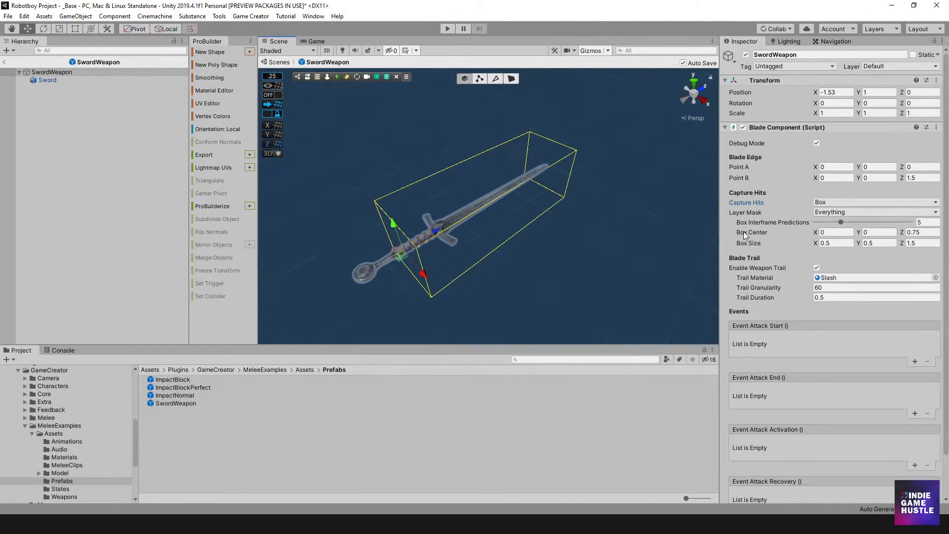
- Set the X value of the capture hits Box Size to 0.5
{"action": "left_click", "coordinate": [830, 243]}
{"action": "type", "text": "0.5"}
{"action": "right_click_drag", "start_coordinate": [457, 270], "coordinate": [468, 246]}
{"action": "middle_click_drag", "start_coordinate": [469, 246], "coordinate": [507, 207]}
{"action": "left_click_drag", "start_coordinate": [506, 207], "coordinate": [522, 200], "text": "alt"}
- Try Segment and Sphere as the Blade Component's Capture Hits mode and return it to Box
{"action": "left_click", "coordinate": [831, 201]}
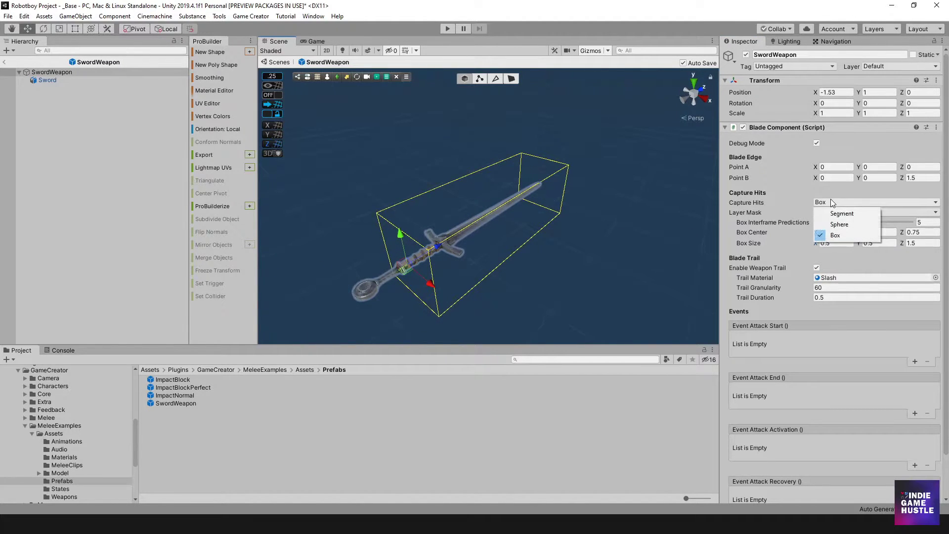
{"action": "left_click", "coordinate": [837, 214]}
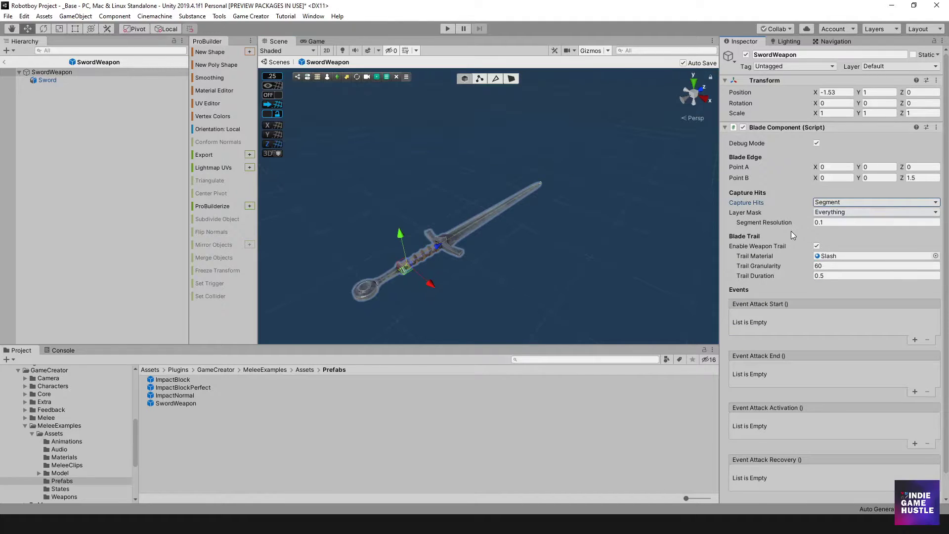
{"action": "left_click", "coordinate": [831, 202]}
{"action": "left_click", "coordinate": [837, 221]}
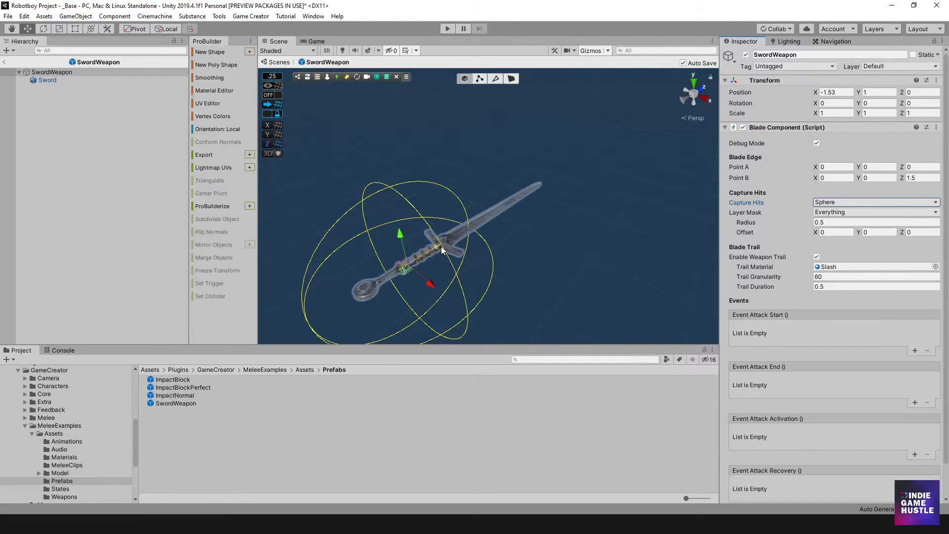
{"action": "left_click", "coordinate": [840, 203]}
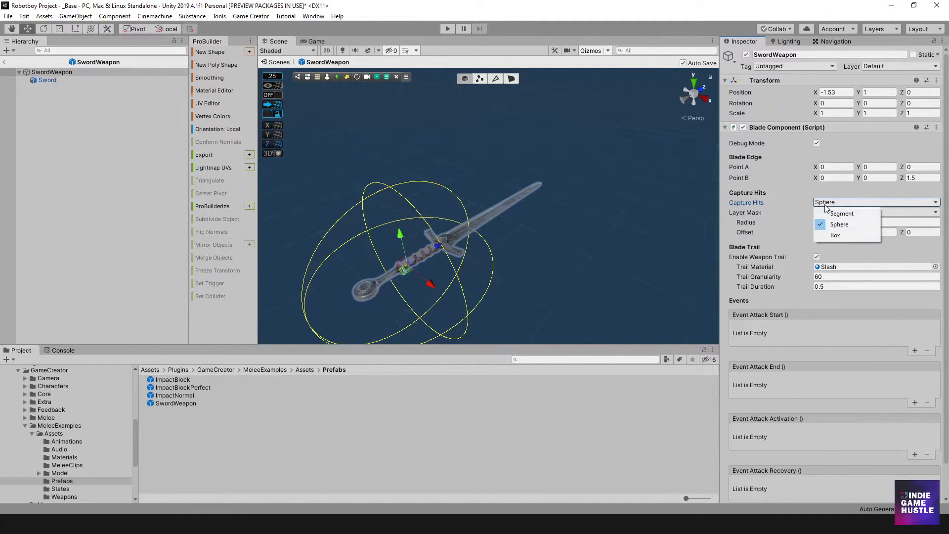
{"action": "left_click", "coordinate": [842, 237]}
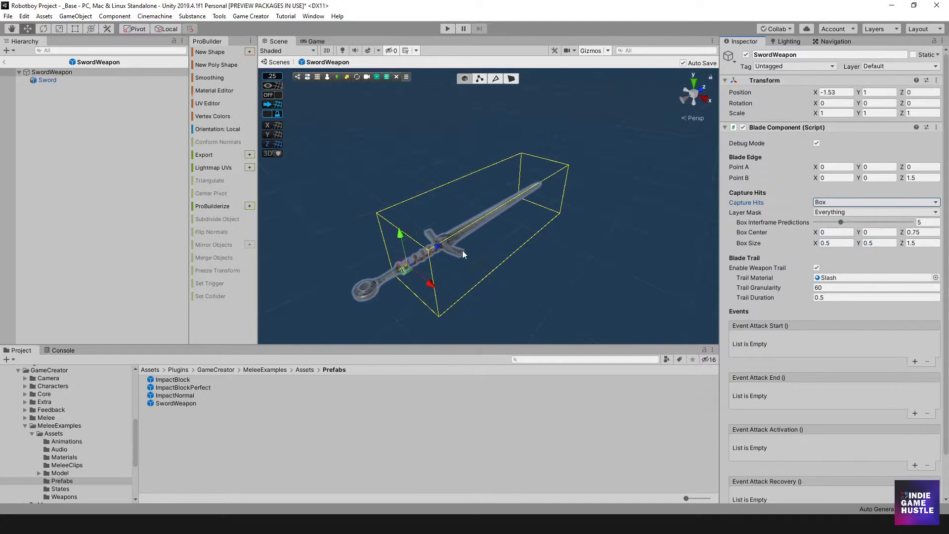
{"action": "middle_click_drag", "start_coordinate": [560, 239], "coordinate": [556, 241]}
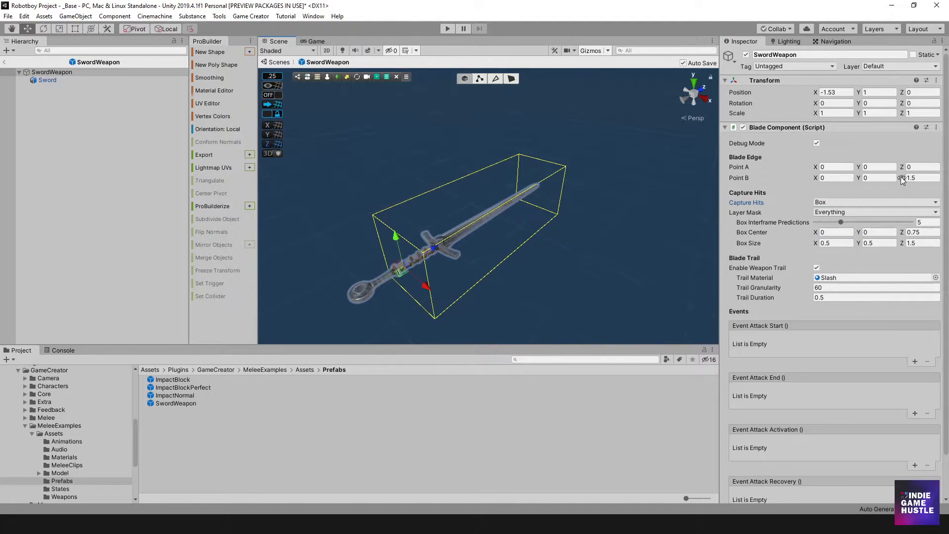
{"action": "mouse_move", "coordinate": [902, 178]}
{"action": "left_mouse_down"}
{"action": "mouse_move", "coordinate": [861, 181]}
{"action": "mouse_move", "coordinate": [903, 180]}
{"action": "left_mouse_up"}
{"action": "scroll", "coordinate": [812, 296], "scroll_direction": "down", "scroll_amount": 2}
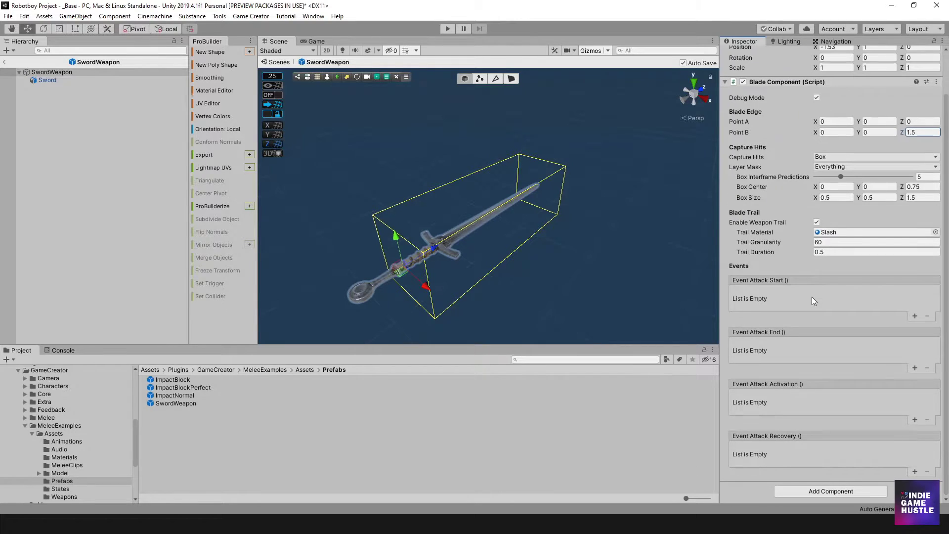
{"action": "scroll", "coordinate": [814, 302], "scroll_direction": "up", "scroll_amount": 2}
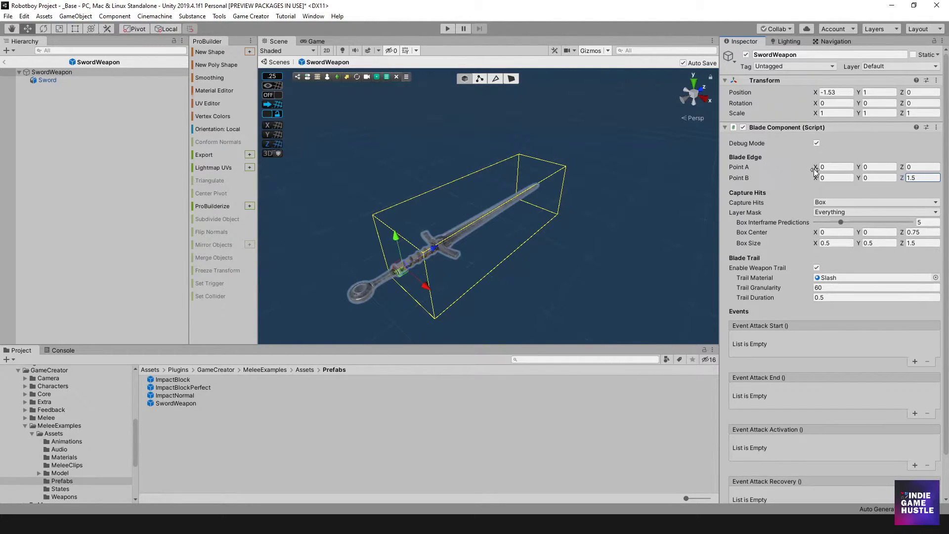
- Set the Blade Component's Capture Hits mode to Segment
{"action": "key", "text": "Tab"}
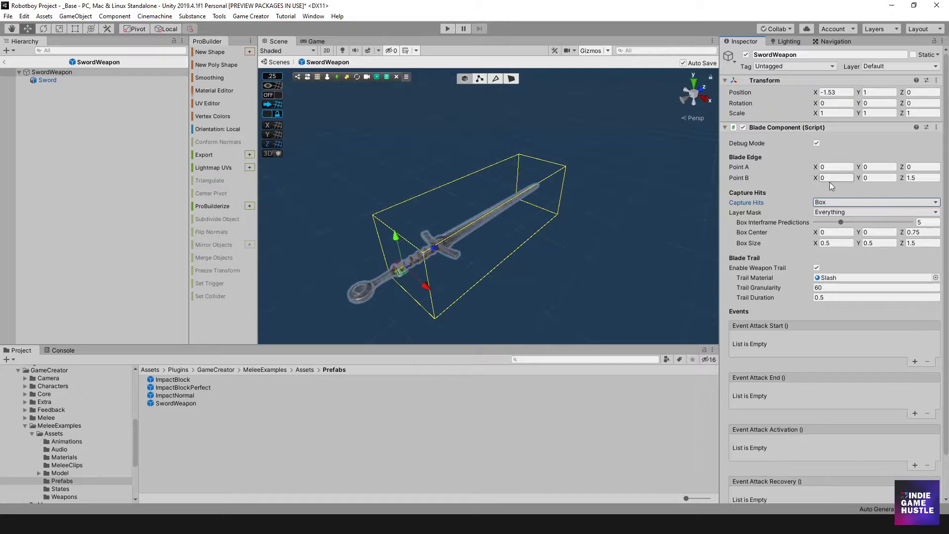
{"action": "left_click", "coordinate": [829, 203]}
{"action": "left_click", "coordinate": [839, 215]}
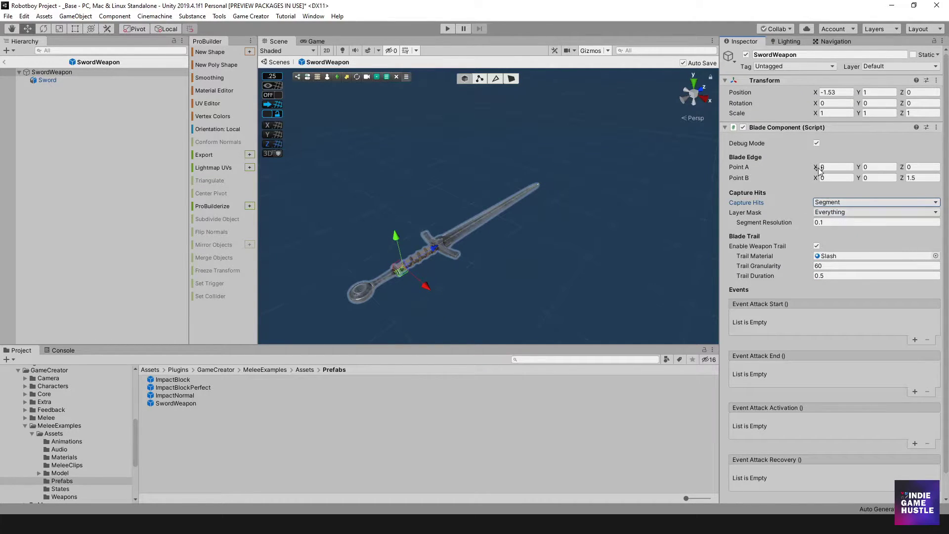
{"action": "left_click_drag", "start_coordinate": [816, 167], "coordinate": [817, 191]}
{"action": "key", "text": "ctrl+z"}
{"action": "scroll", "coordinate": [470, 269], "scroll_direction": "up", "scroll_amount": 4}
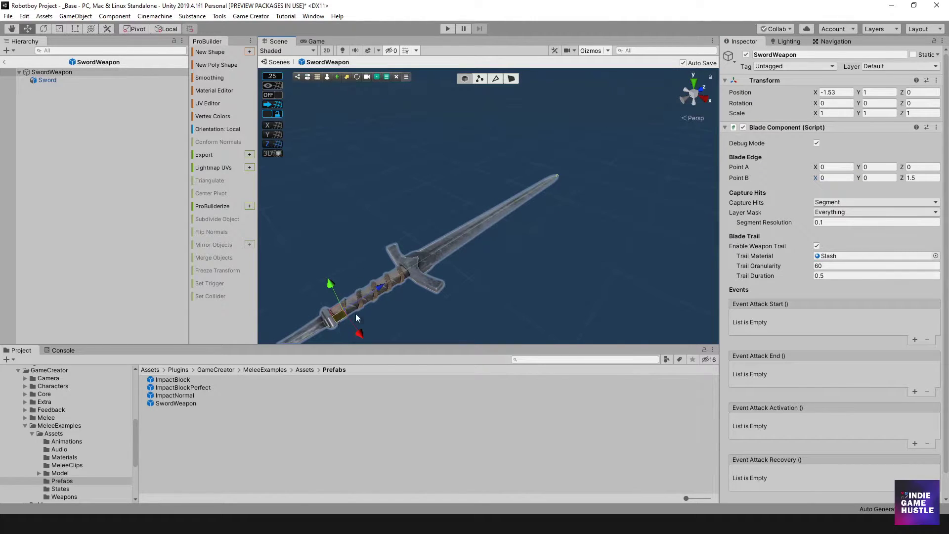
{"action": "left_click", "coordinate": [897, 179]}
{"action": "left_click_drag", "start_coordinate": [896, 177], "coordinate": [915, 185]}
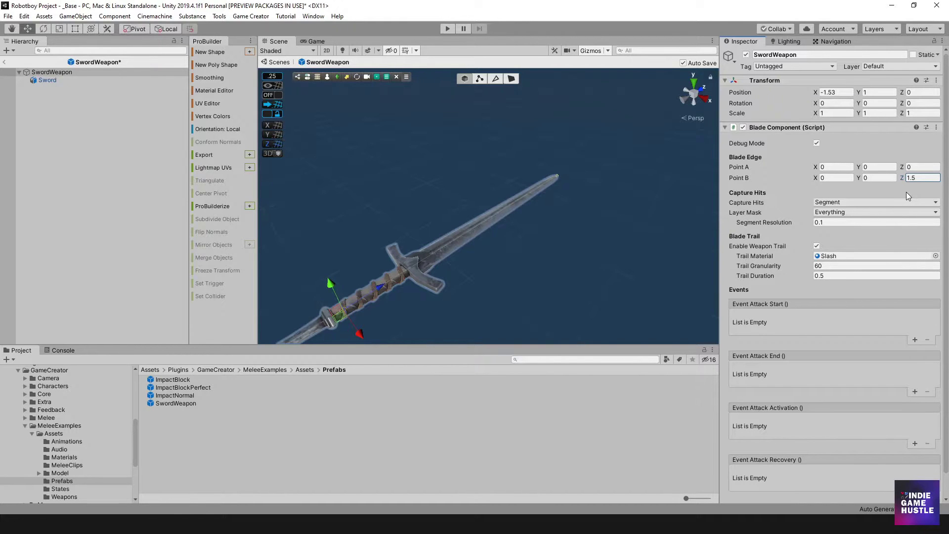
- Set the Blade Component's Capture Hits mode to Box and inspect the hit box around the sword
{"action": "left_click", "coordinate": [836, 202]}
{"action": "left_click", "coordinate": [840, 236]}
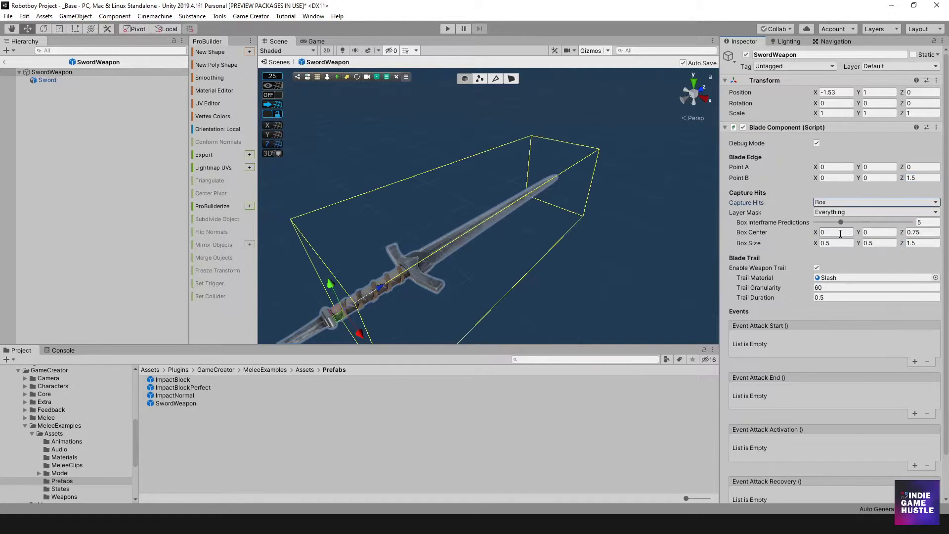
{"action": "scroll", "coordinate": [476, 226], "scroll_direction": "down", "scroll_amount": 8}
{"action": "left_click_drag", "start_coordinate": [534, 202], "coordinate": [512, 218], "text": "alt"}
{"action": "scroll", "coordinate": [512, 218], "scroll_direction": "up", "scroll_amount": 3}
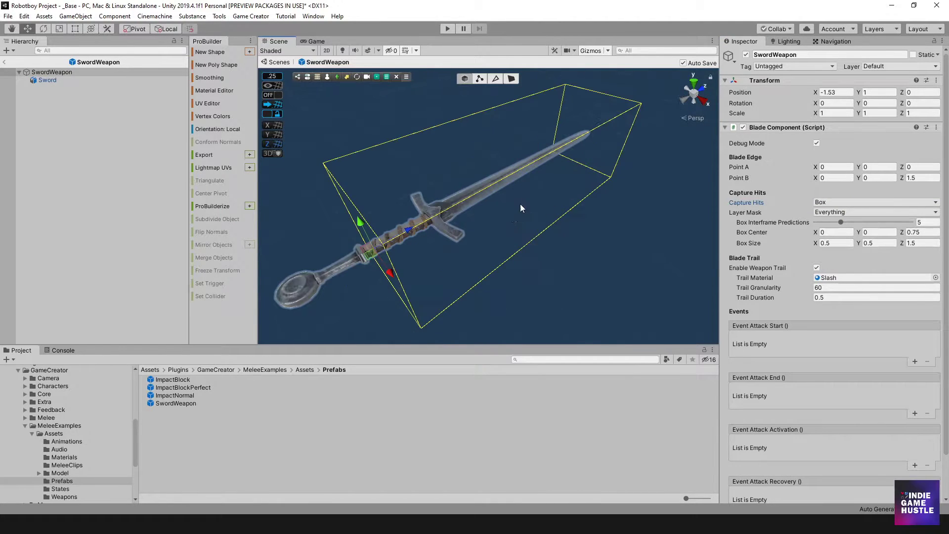
{"action": "scroll", "coordinate": [518, 221], "scroll_direction": "down", "scroll_amount": 3}
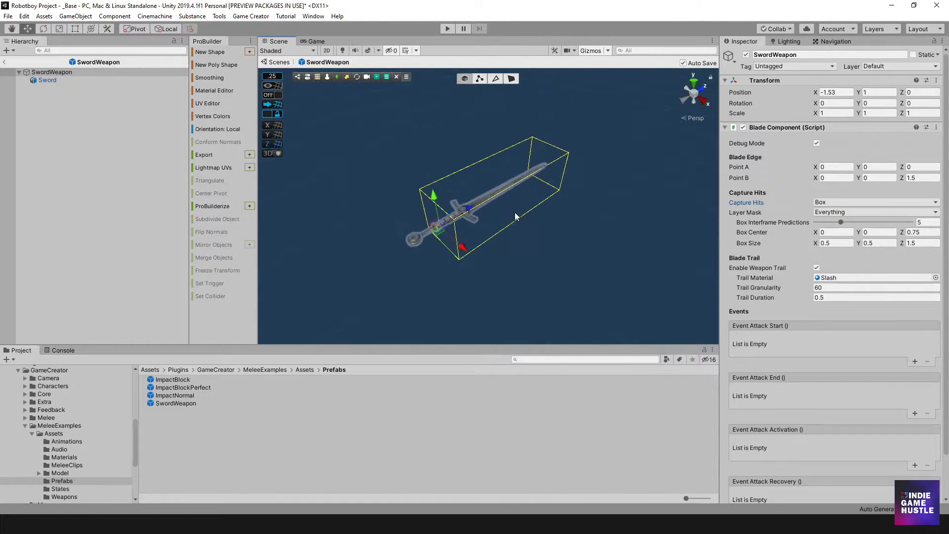
{"action": "left_click_drag", "start_coordinate": [518, 221], "coordinate": [492, 178], "text": "alt"}
{"action": "left_click_drag", "start_coordinate": [498, 247], "coordinate": [476, 228], "text": "alt"}
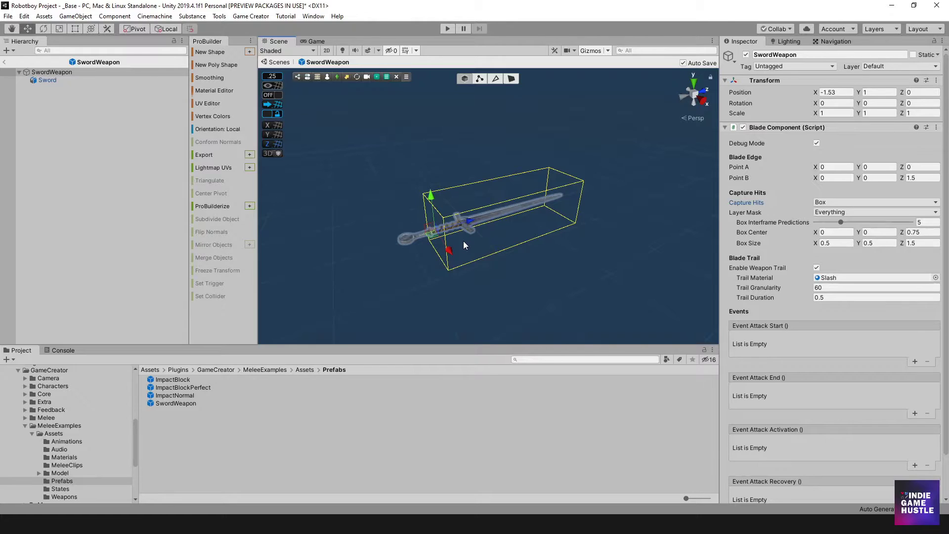
{"action": "scroll", "coordinate": [794, 255], "scroll_direction": "down", "scroll_amount": 3}
{"action": "scroll", "coordinate": [815, 365], "scroll_direction": "up", "scroll_amount": 3}
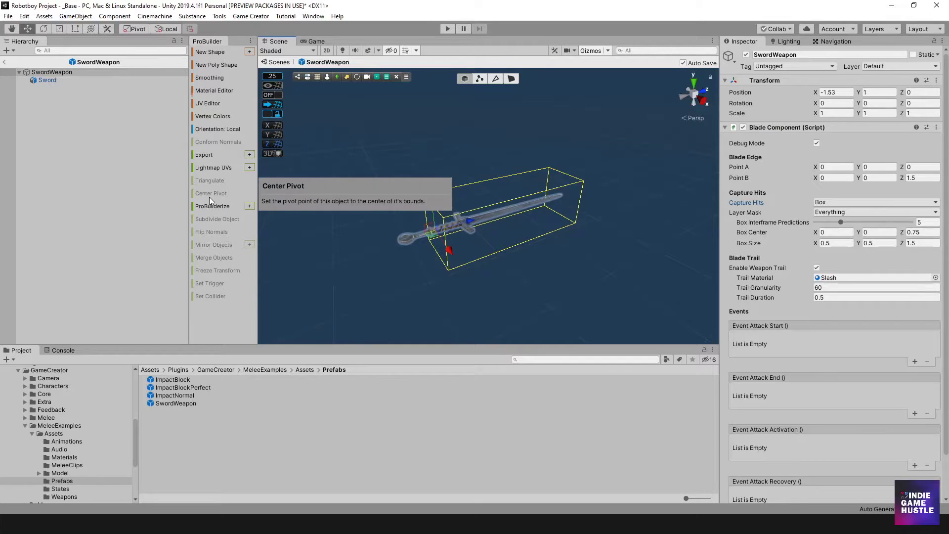
- Leave the SwordWeapon prefab and select Mystic_hammer in the Prefab folder of the Handpainted mystic hammer 3D assets
{"action": "left_click", "coordinate": [6, 63]}
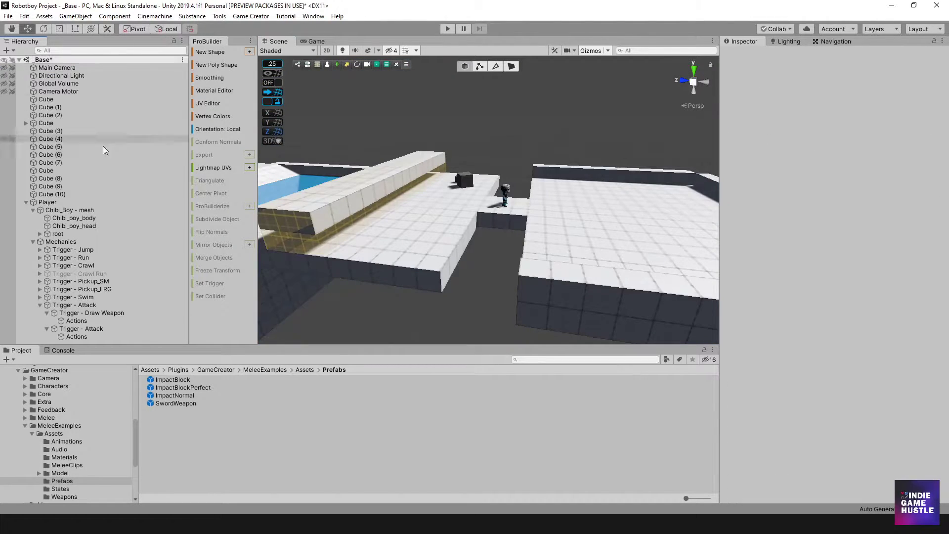
{"action": "scroll", "coordinate": [48, 417], "scroll_direction": "up", "scroll_amount": 10}
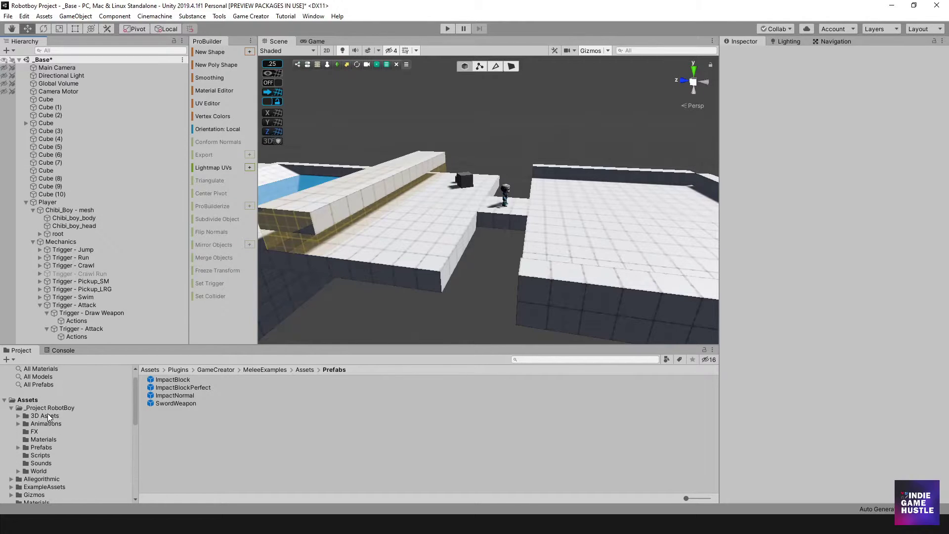
{"action": "left_click", "coordinate": [38, 417]}
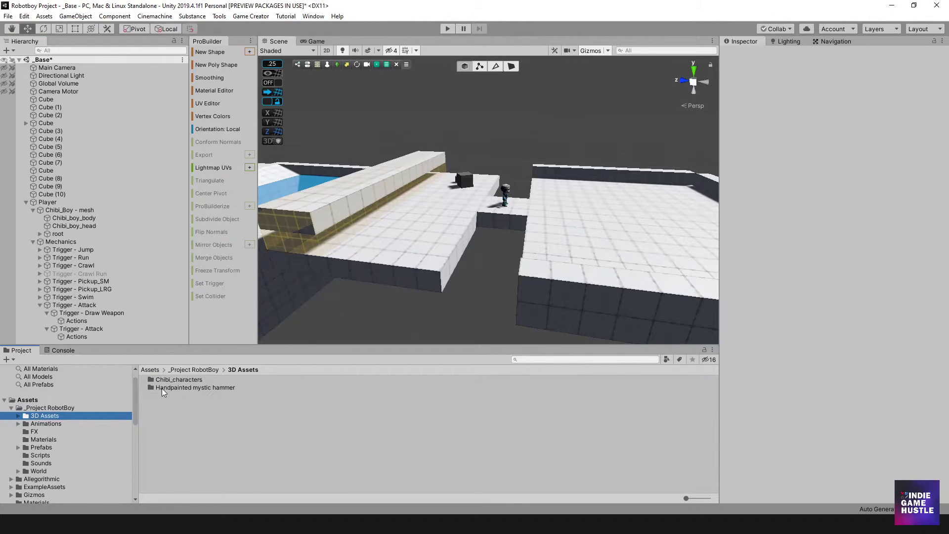
{"action": "double_click", "coordinate": [163, 388]}
{"action": "double_click", "coordinate": [162, 398]}
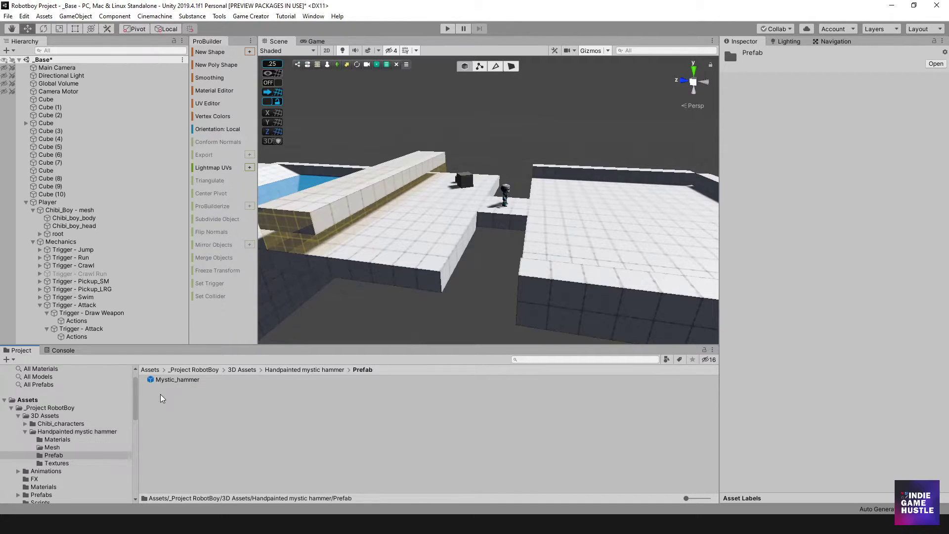
{"action": "left_click", "coordinate": [167, 381]}
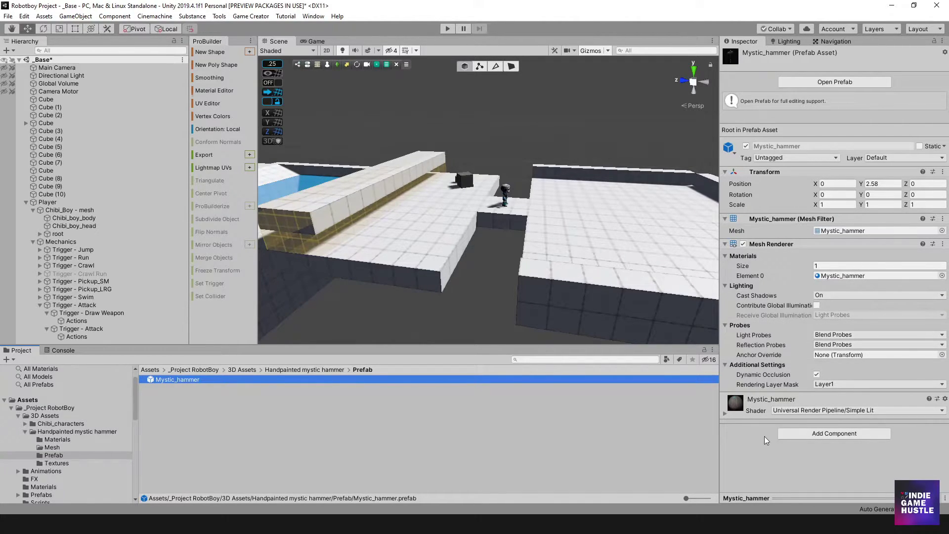
- Examine the Mystic_hammer model from several angles in an enlarged preview, and collapse the preview again
{"action": "left_click_drag", "start_coordinate": [804, 499], "coordinate": [807, 249]}
{"action": "left_click_drag", "start_coordinate": [840, 341], "coordinate": [818, 363]}
{"action": "left_click_drag", "start_coordinate": [886, 367], "coordinate": [849, 340]}
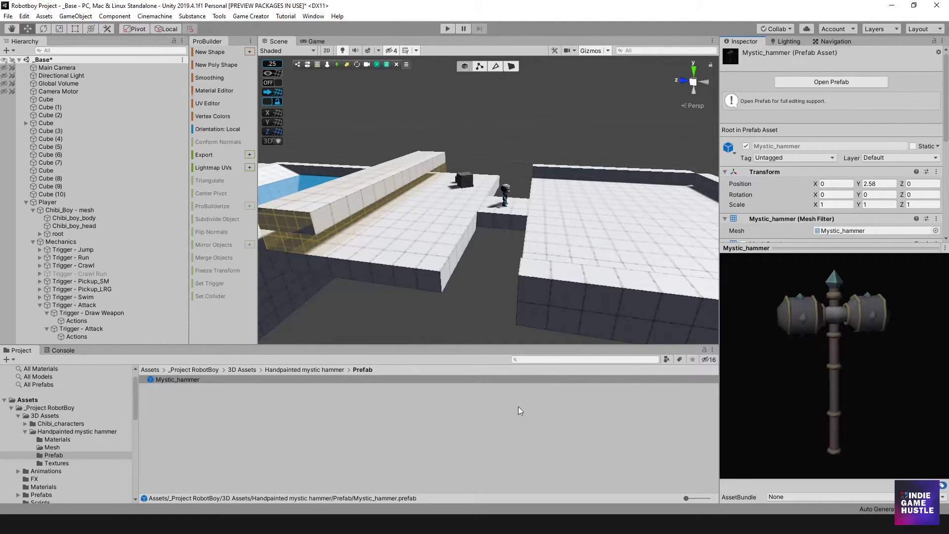
{"action": "left_click_drag", "start_coordinate": [776, 248], "coordinate": [797, 499]}
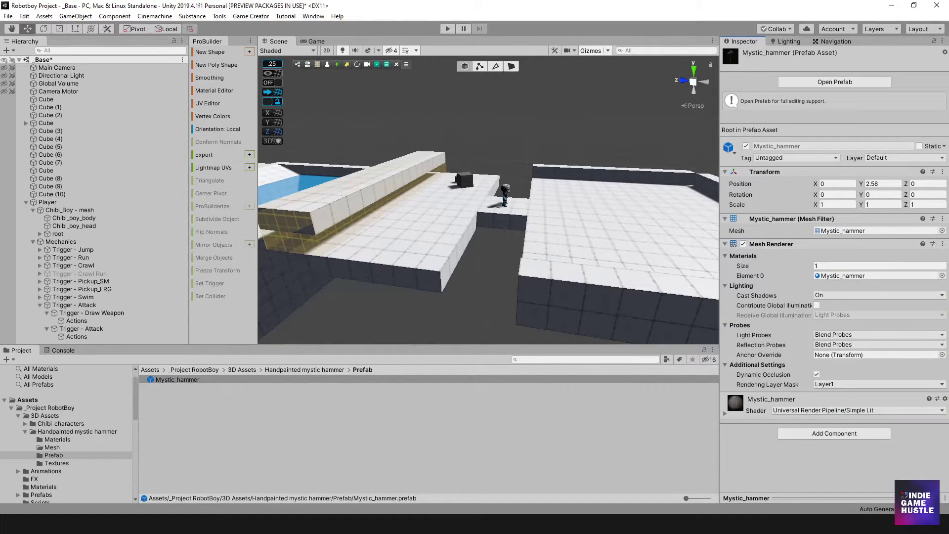
- Add a Blade Component to the Mystic_hammer prefab and review its settings
{"action": "left_click", "coordinate": [819, 434]}
{"action": "left_click", "coordinate": [810, 391]}
{"action": "scroll", "coordinate": [811, 392], "scroll_direction": "down", "scroll_amount": 5}
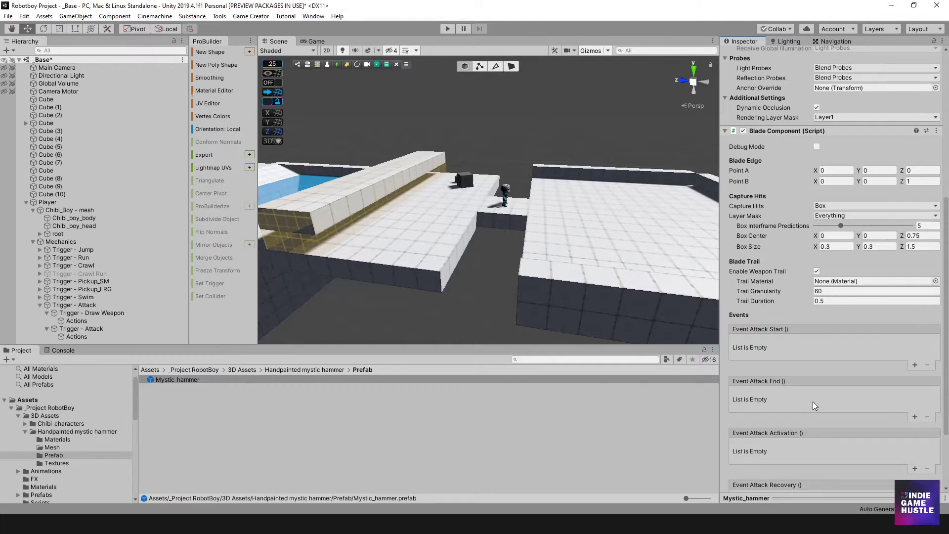
{"action": "scroll", "coordinate": [815, 405], "scroll_direction": "down", "scroll_amount": 1}
{"action": "scroll", "coordinate": [815, 406], "scroll_direction": "up", "scroll_amount": 3}
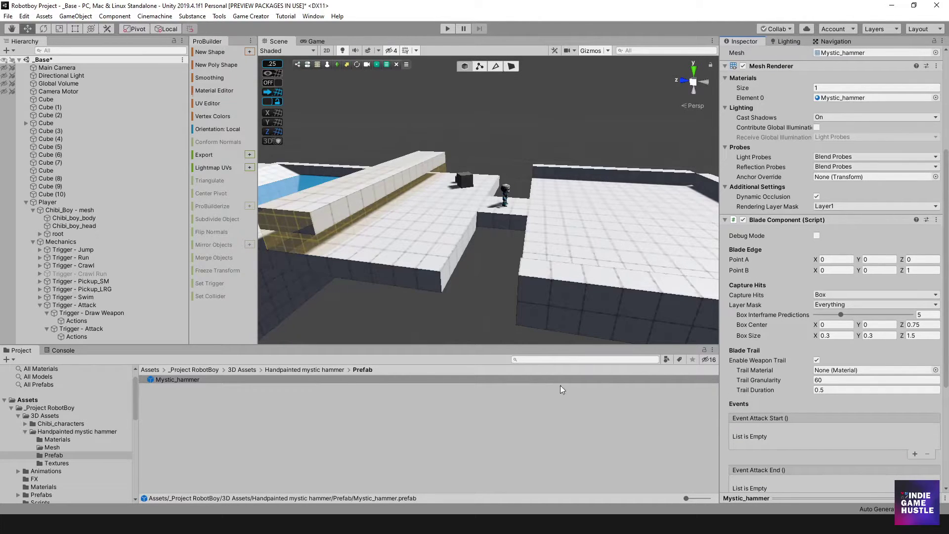
- Open the Mystic_hammer prefab for editing and enable Debug Mode on its Blade Component
{"action": "left_click", "coordinate": [153, 382]}
{"action": "double_click", "coordinate": [152, 381]}
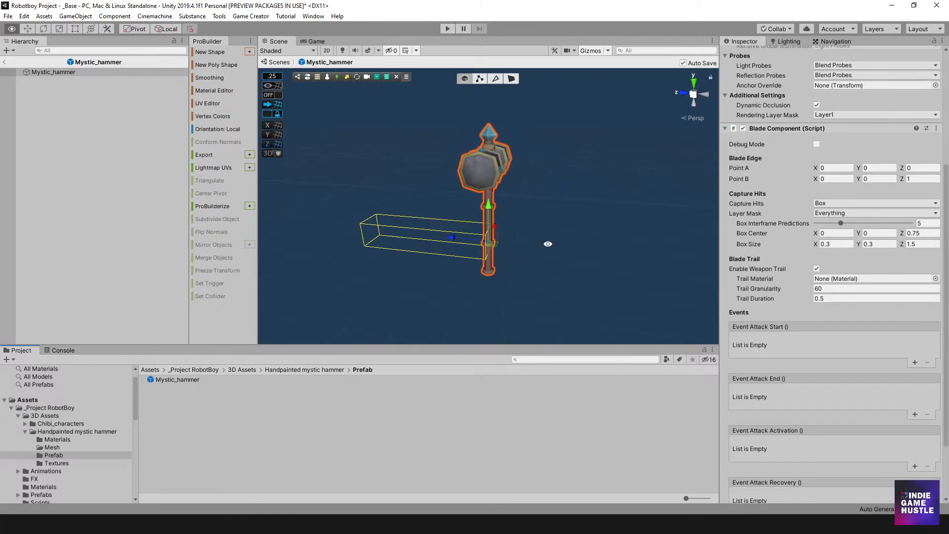
{"action": "left_click_drag", "start_coordinate": [547, 244], "coordinate": [520, 239], "text": "alt"}
{"action": "middle_click_drag", "start_coordinate": [555, 229], "coordinate": [567, 243], "text": "alt"}
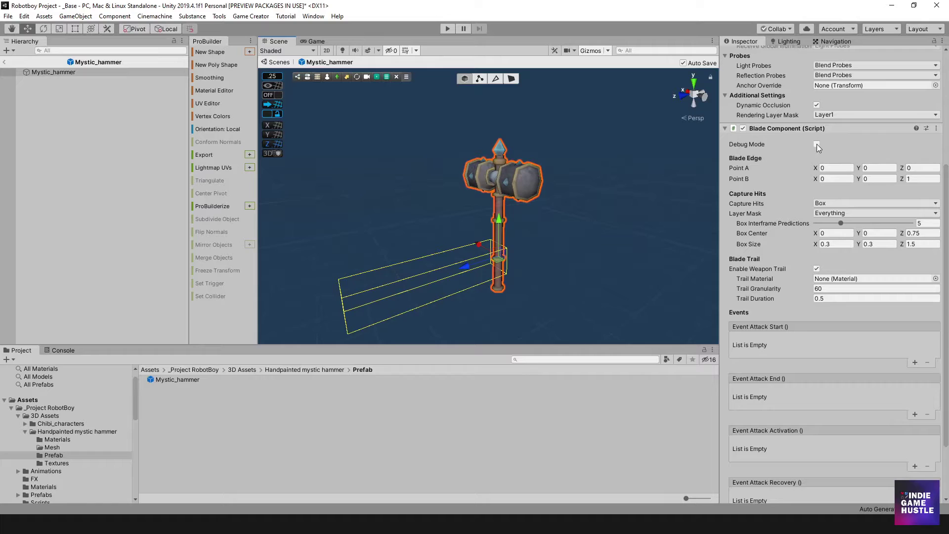
{"action": "left_click", "coordinate": [817, 145]}
{"action": "left_click_drag", "start_coordinate": [490, 238], "coordinate": [508, 233], "text": "alt"}
{"action": "scroll", "coordinate": [508, 233], "scroll_direction": "down", "scroll_amount": 3}
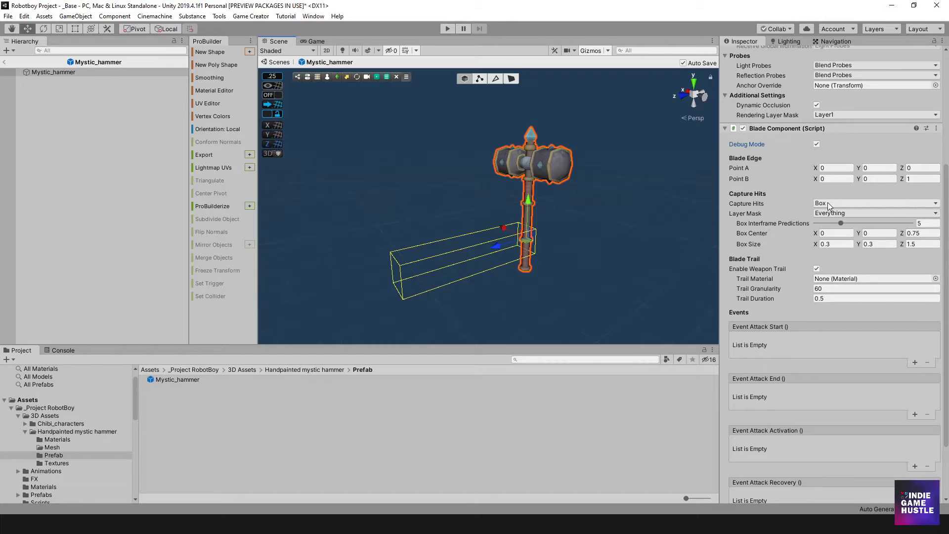
- Set the hammer's Box Size to X 0.63 and Y 1.61, and its Box Center to Y 0.51 and Z 0
{"action": "left_click_drag", "start_coordinate": [815, 244], "coordinate": [900, 248]}
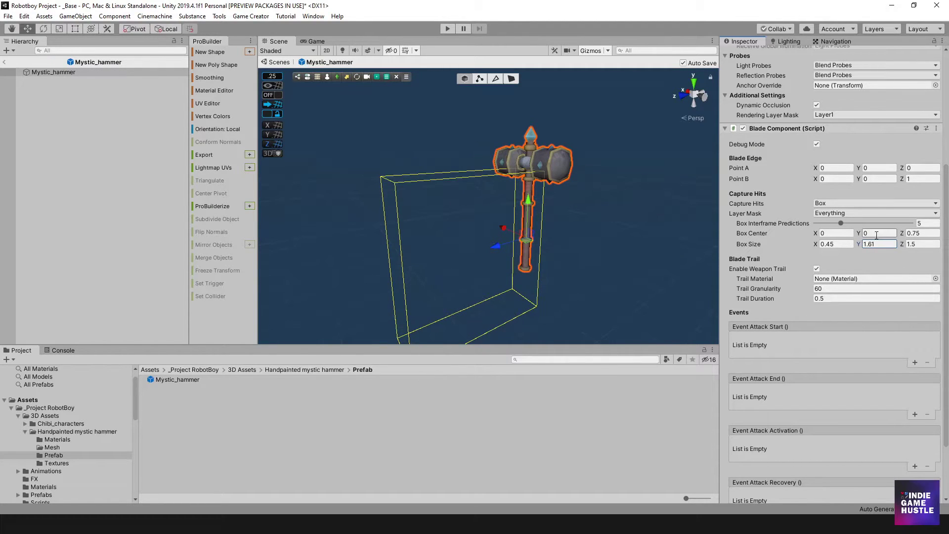
{"action": "left_click", "coordinate": [876, 236]}
{"action": "type", "text": "0.57"}
{"action": "left_click_drag", "start_coordinate": [873, 233], "coordinate": [819, 246]}
{"action": "left_click_drag", "start_coordinate": [902, 234], "coordinate": [888, 235]}
{"action": "key", "text": "BackSpace"}
{"action": "key", "text": "BackSpace"}
{"action": "key", "text": "BackSpace"}
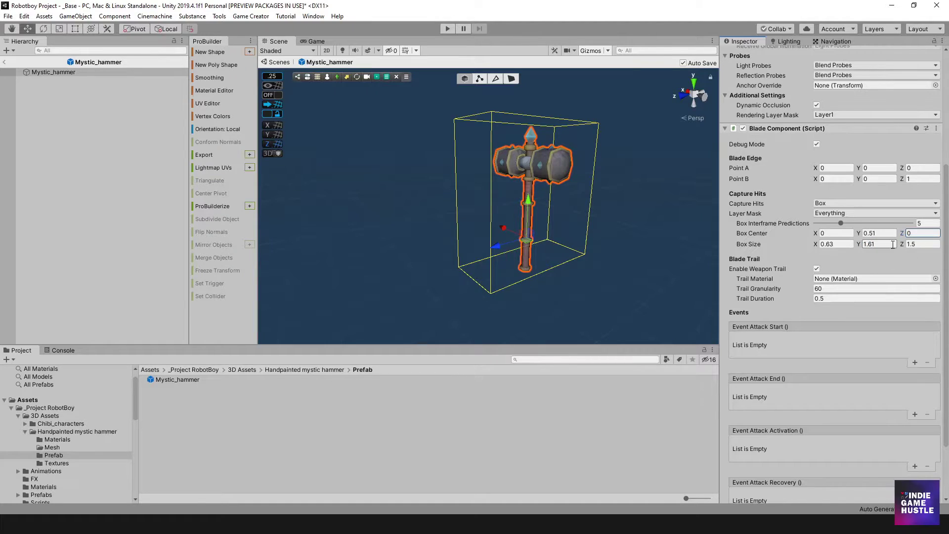
- Set the hammer's Box Center Y to 0, try raising the hammer itself, and undo that move
{"action": "left_click", "coordinate": [892, 234]}
{"action": "type", "text": "0"}
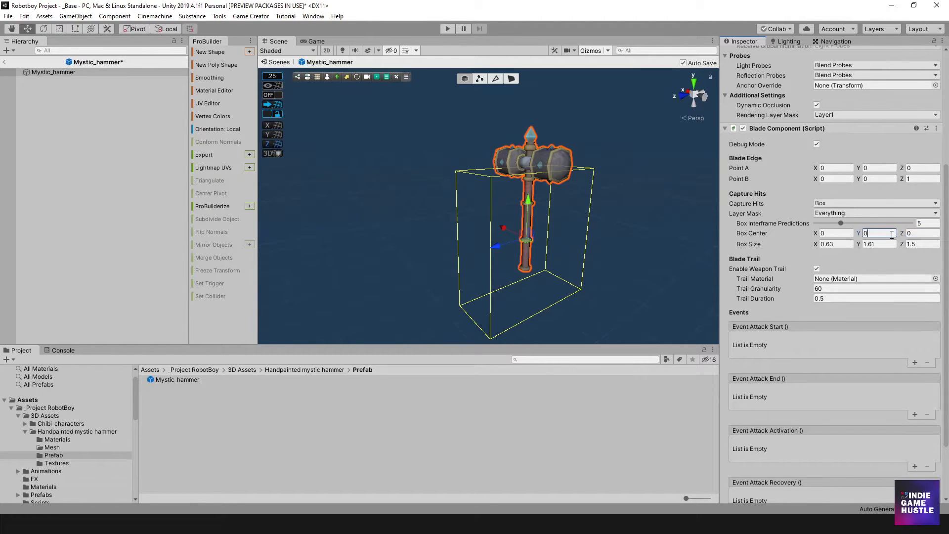
{"action": "key", "text": "Tab"}
{"action": "key", "text": "Tab"}
{"action": "type", "text": "0"}
{"action": "key", "text": "ctrl+z"}
{"action": "left_click_drag", "start_coordinate": [528, 200], "coordinate": [529, 185]}
{"action": "key", "text": "ctrl+z"}
- Set the hammer's Box Size Y to 1.73 and its Box Center Y to 0.38
{"action": "left_click", "coordinate": [894, 244]}
{"action": "type", "text": "1.73"}
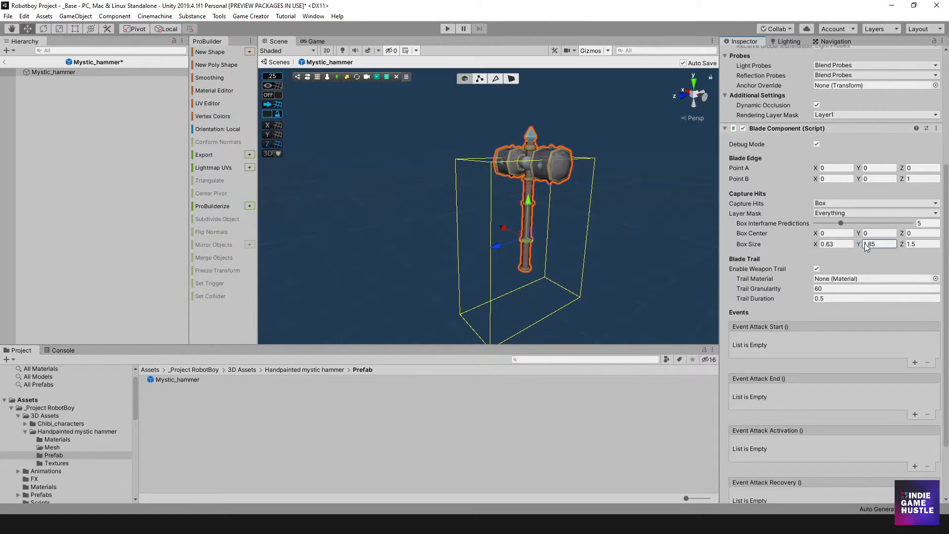
{"action": "left_click", "coordinate": [873, 233]}
{"action": "type", "text": "0.55"}
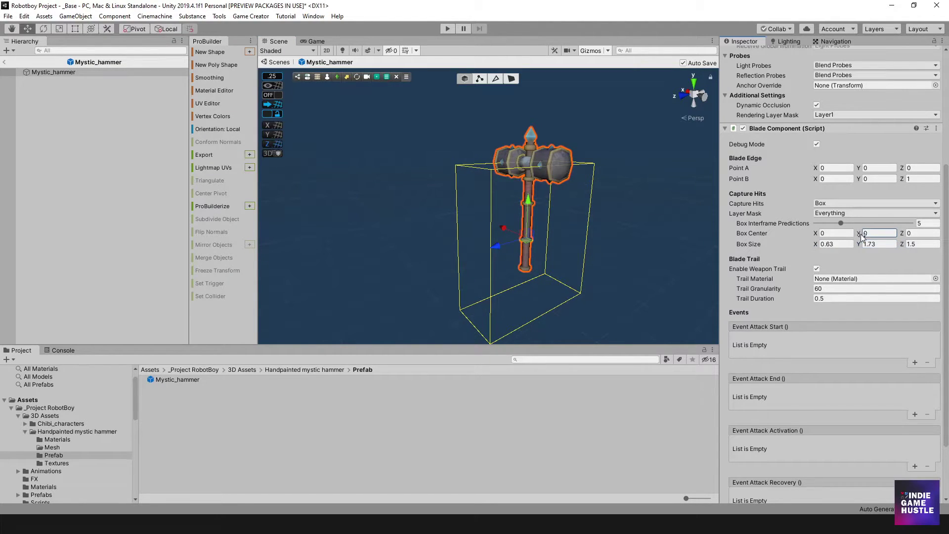
{"action": "key", "text": "BackSpace"}
{"action": "key", "text": "BackSpace"}
{"action": "type", "text": "42"}
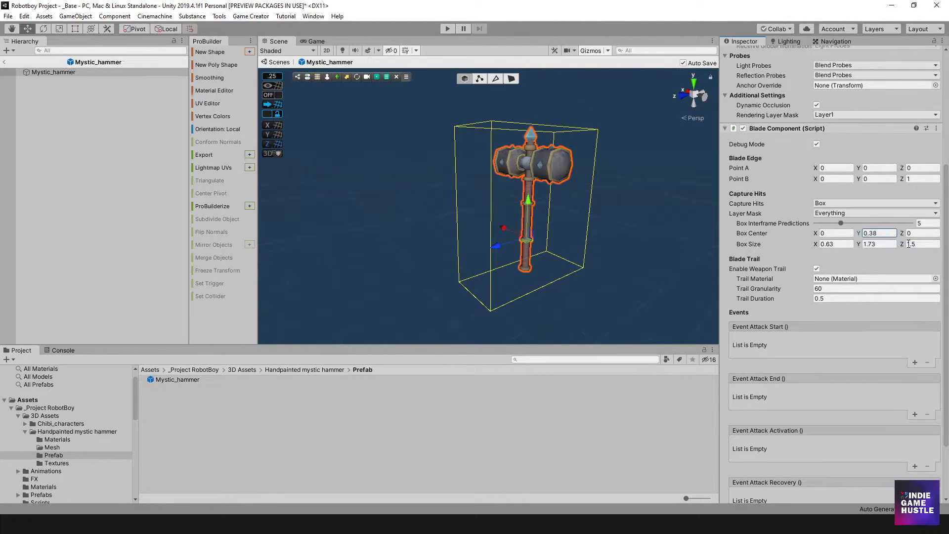
- Narrow the hammer's hit box to a Box Size Z of 0.31
{"action": "left_click", "coordinate": [910, 244]}
{"action": "type", "text": "1.2"}
{"action": "key", "text": "Return"}
{"action": "left_click_drag", "start_coordinate": [895, 245], "coordinate": [881, 245]}
{"action": "scroll", "coordinate": [584, 251], "scroll_direction": "up", "scroll_amount": 8}
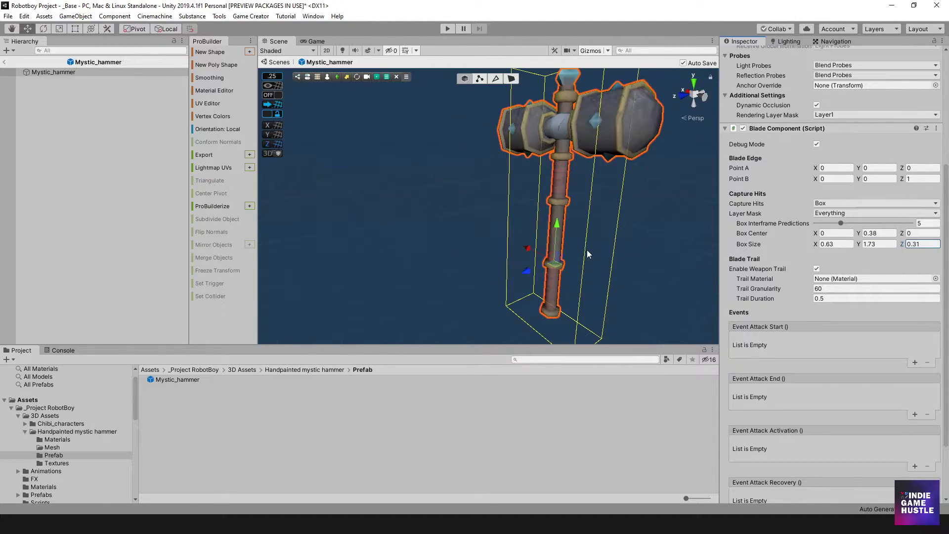
- Set both the X and Z values of the hammer's Box Size to 0.5, checking the fit around the model
{"action": "left_click_drag", "start_coordinate": [590, 255], "coordinate": [534, 244], "text": "alt"}
{"action": "scroll", "coordinate": [416, 223], "scroll_direction": "down", "scroll_amount": 6}
{"action": "left_click_drag", "start_coordinate": [815, 248], "coordinate": [814, 249]}
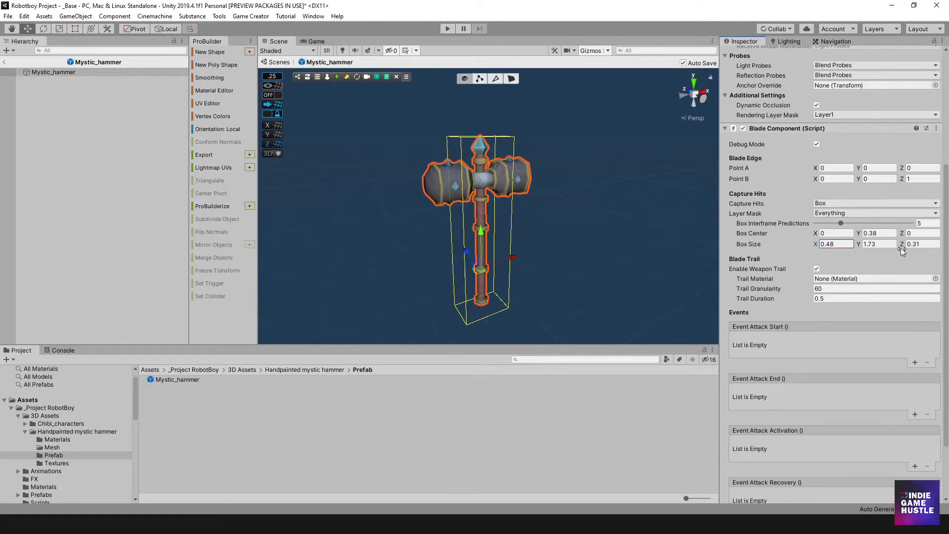
{"action": "type", "text": ".5"}
{"action": "left_click_drag", "start_coordinate": [426, 239], "coordinate": [534, 268], "text": "alt"}
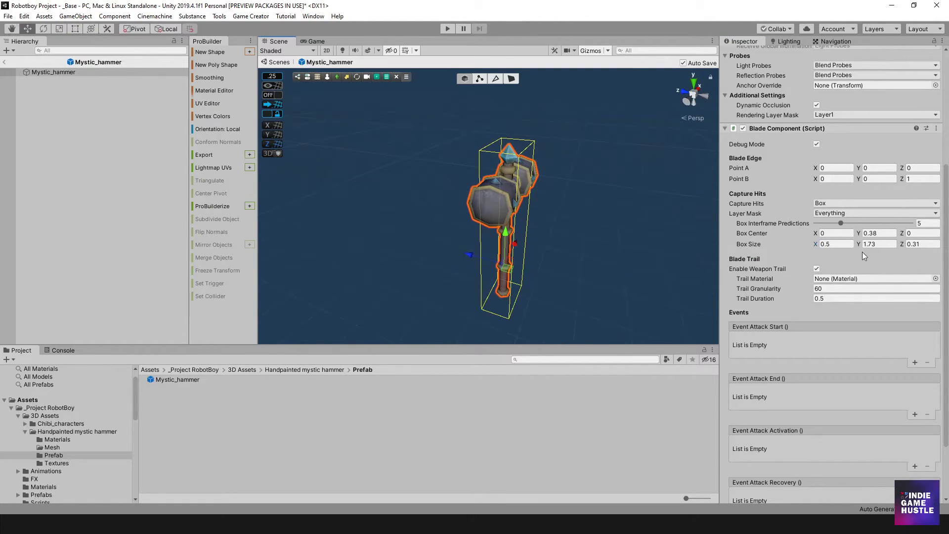
{"action": "left_click", "coordinate": [928, 244]}
{"action": "type", "text": ".5"}
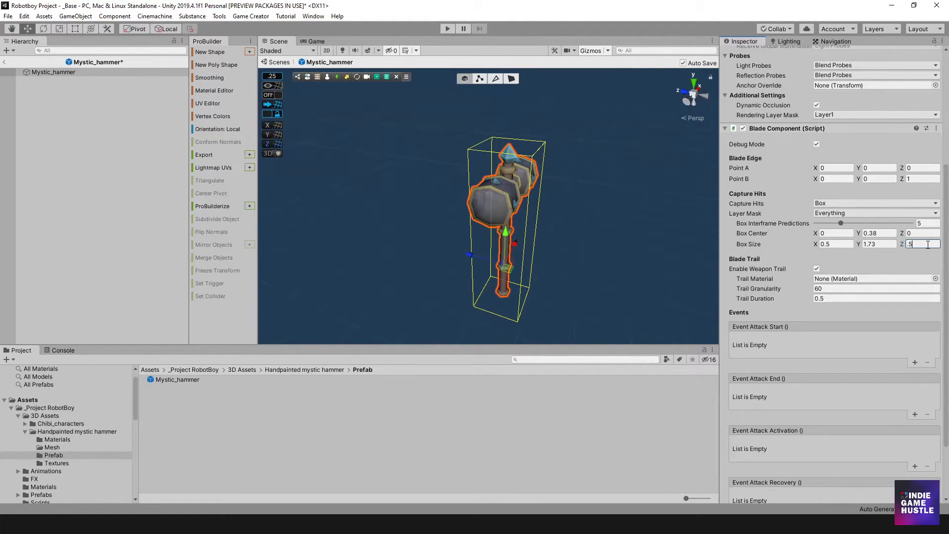
{"action": "left_click_drag", "start_coordinate": [518, 260], "coordinate": [430, 163], "text": "alt"}
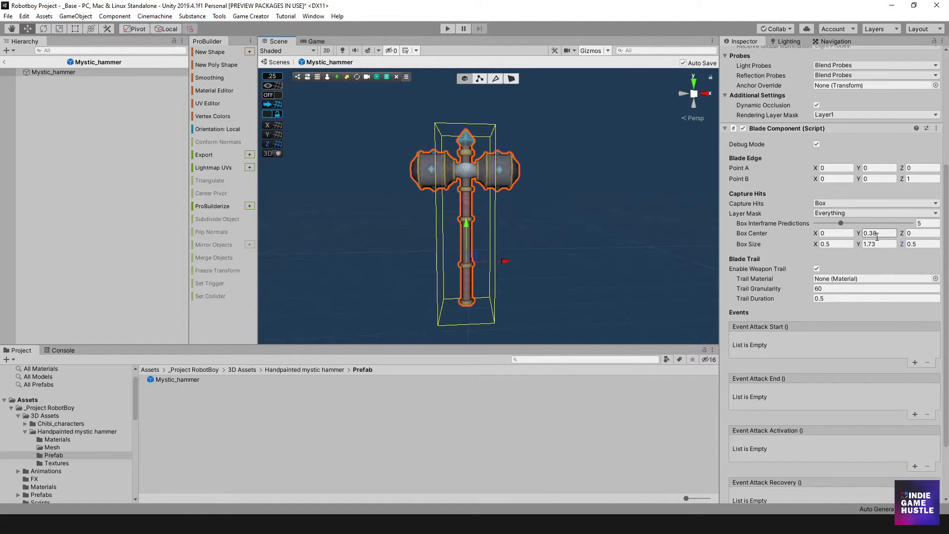
- Shorten the hit box toward the hammer's head with Box Size Y 0.77 and Box Center Y 0.77
{"action": "left_click_drag", "start_coordinate": [860, 237], "coordinate": [838, 244]}
{"action": "left_click", "coordinate": [875, 244]}
{"action": "left_click", "coordinate": [878, 238]}
{"action": "type", "text": "0.77"}
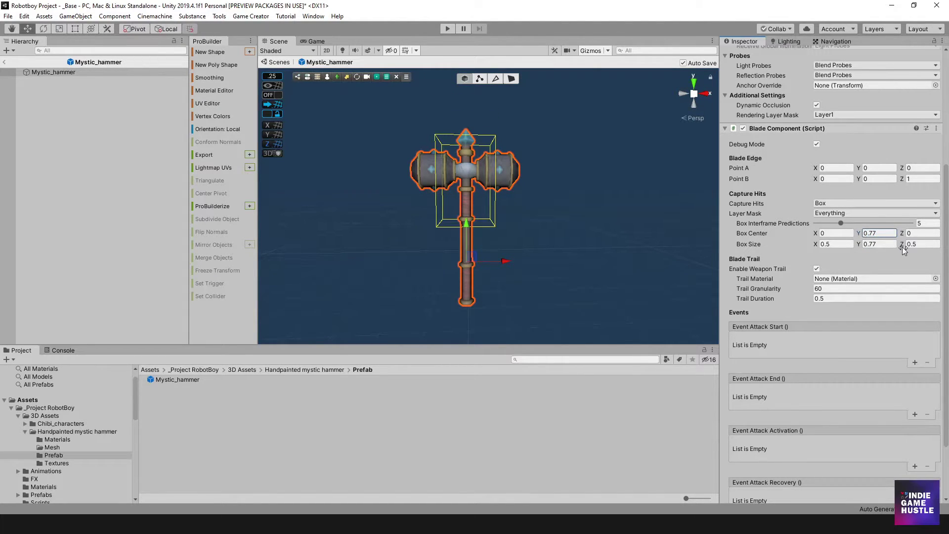
- Fit the hit box to the hammer's head with Box Size X 1.07 and Y 0.59 and Box Center Y 0.86
{"action": "left_click_drag", "start_coordinate": [903, 250], "coordinate": [908, 249]}
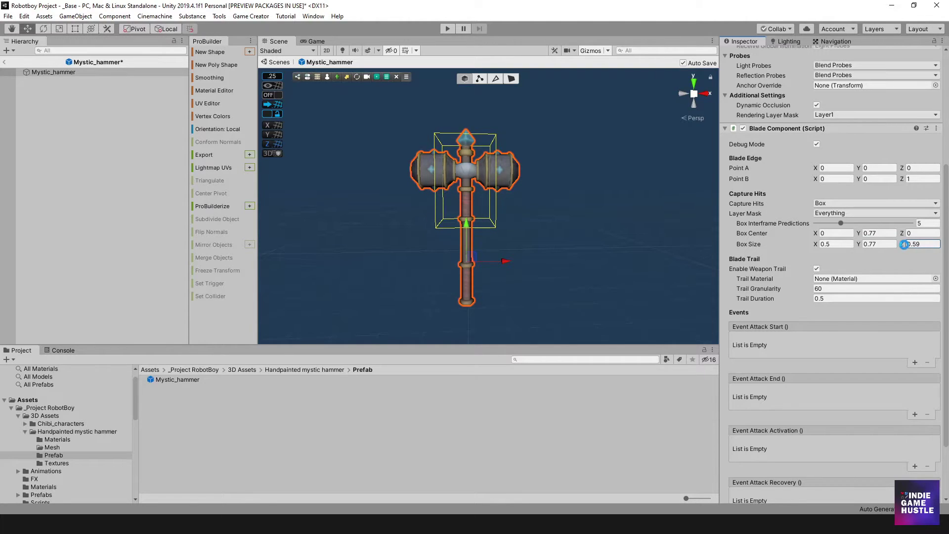
{"action": "key", "text": "ctrl+z"}
{"action": "left_click_drag", "start_coordinate": [817, 245], "coordinate": [856, 250]}
{"action": "left_click_drag", "start_coordinate": [359, 218], "coordinate": [638, 231], "text": "alt"}
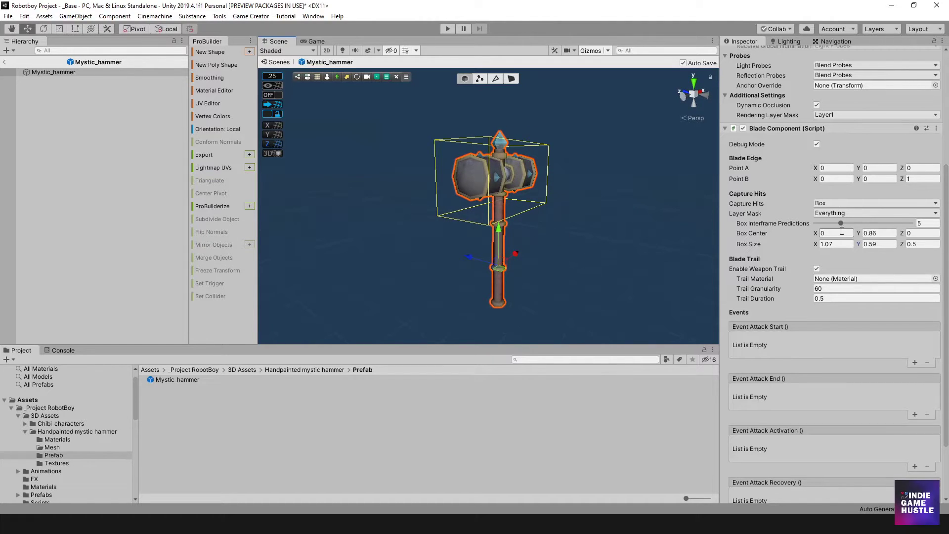
- Refine the hit box around the hammer's head with Box Center Y 0.9 and Box Size Y 0.68
{"action": "left_click", "coordinate": [878, 233]}
{"action": "type", "text": "1"}
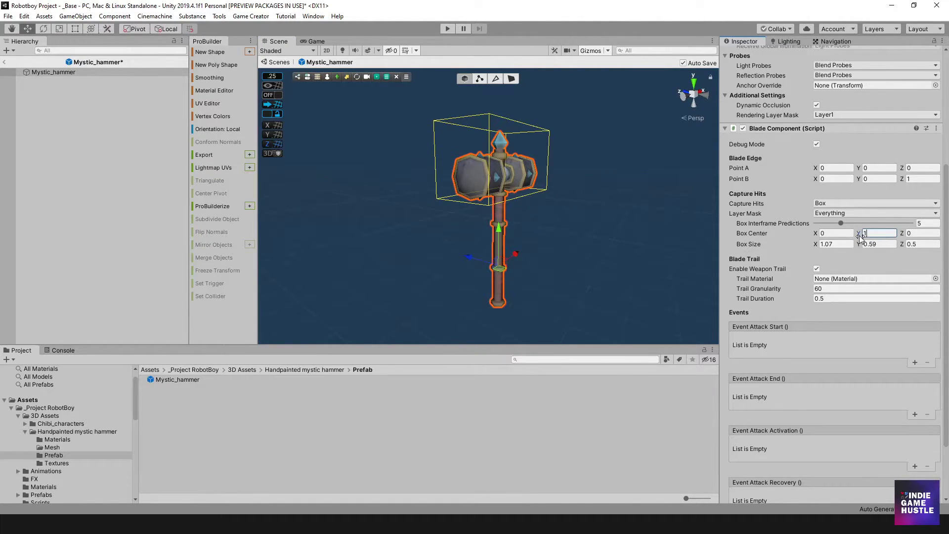
{"action": "left_click_drag", "start_coordinate": [860, 238], "coordinate": [857, 240]}
{"action": "left_click_drag", "start_coordinate": [639, 223], "coordinate": [385, 191], "text": "alt"}
{"action": "left_click", "coordinate": [888, 242]}
{"action": "left_click_drag", "start_coordinate": [861, 247], "coordinate": [865, 247]}
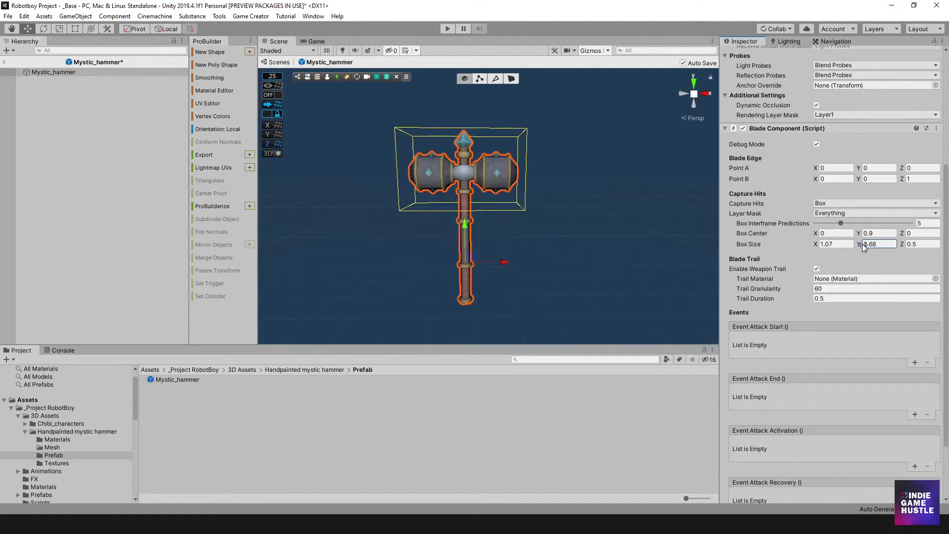
- Enlarge the hammer's hit box slightly by setting Box Size X to 1.08 and Y to 0.7
{"action": "mouse_move", "coordinate": [519, 236]}
{"action": "left_mouse_down", "text": "alt"}
{"action": "mouse_move", "coordinate": [547, 235]}
{"action": "mouse_move", "coordinate": [506, 233]}
{"action": "mouse_move", "coordinate": [524, 233]}
{"action": "left_mouse_up", "text": "alt"}
{"action": "left_click", "coordinate": [838, 244]}
{"action": "type", "text": "1.08"}
{"action": "key", "text": "Tab"}
{"action": "type", "text": "0.7"}
{"action": "key", "text": "Tab"}
- Try Box Center Y values of 1 and 0.8 on the hammer's hit box, and return it to 0.9
{"action": "left_click", "coordinate": [877, 233]}
{"action": "type", "text": "1"}
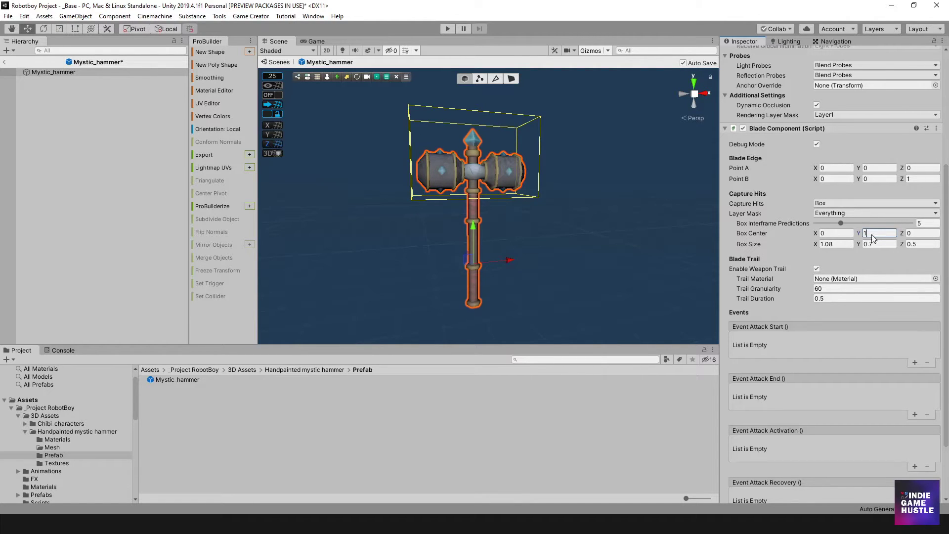
{"action": "type", "text": ".8"}
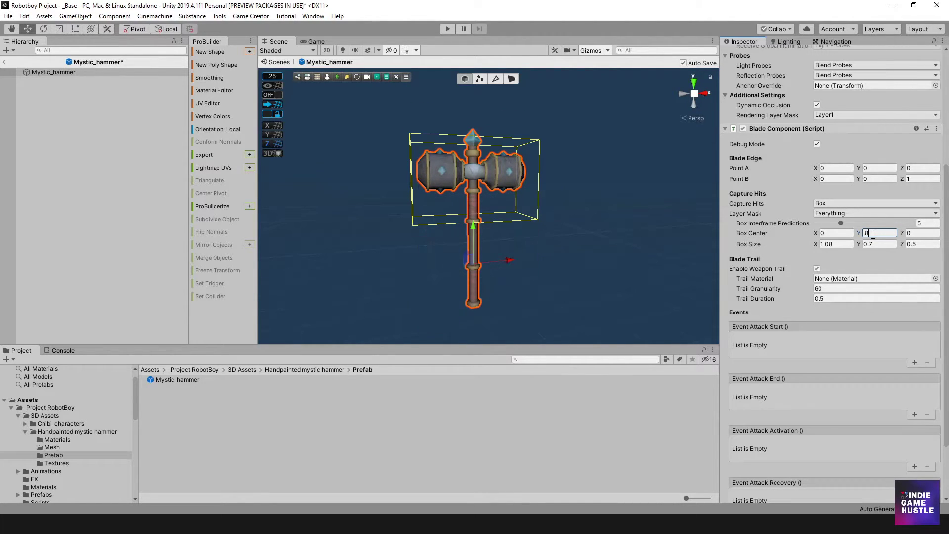
{"action": "key", "text": "Return"}
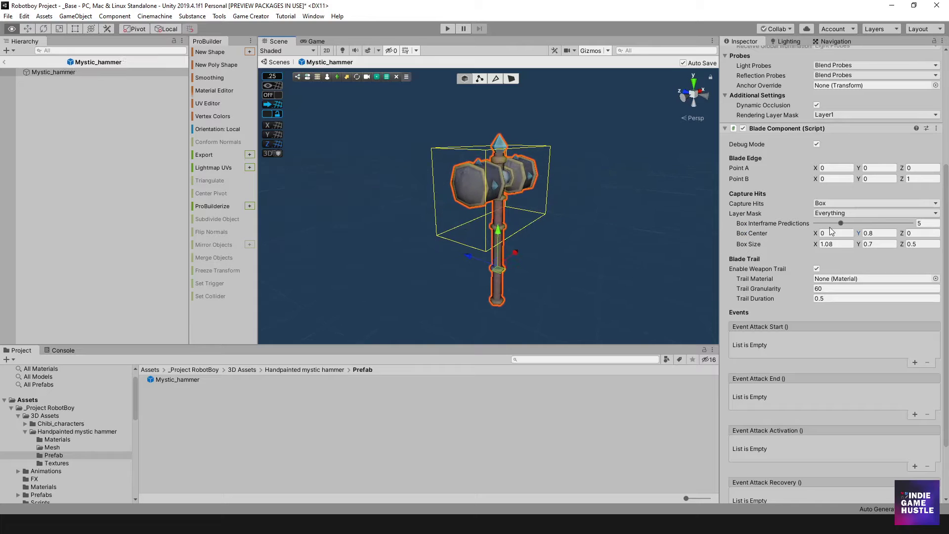
{"action": "left_click", "coordinate": [886, 233]}
{"action": "type", "text": ".9"}
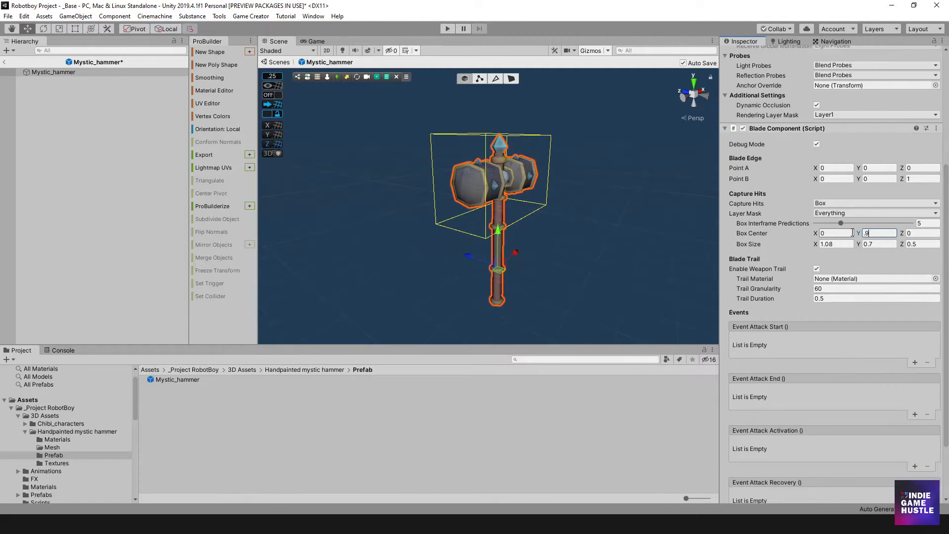
{"action": "left_click_drag", "start_coordinate": [592, 247], "coordinate": [671, 216], "text": "alt"}
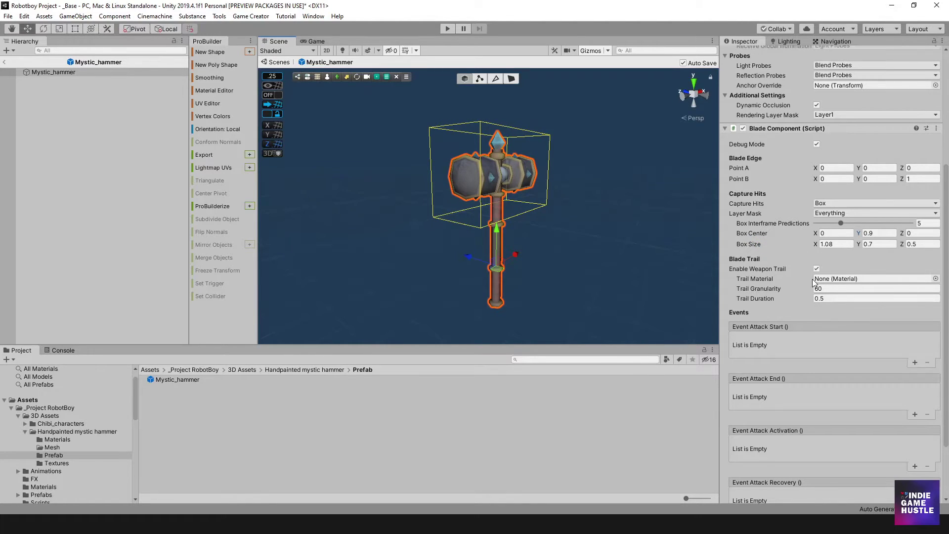
- Assign the Slash material as the Trail Material of the hammer's Blade Component
{"action": "left_click", "coordinate": [936, 278]}
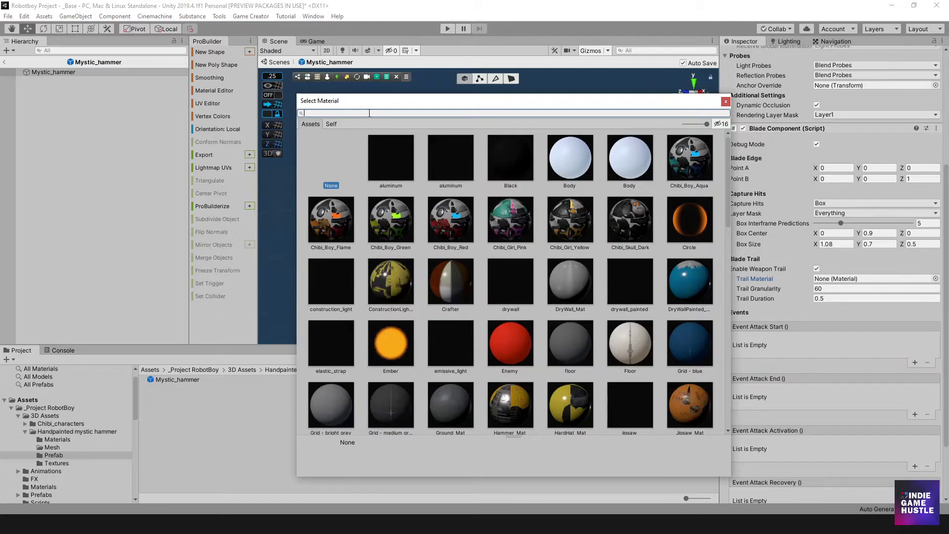
{"action": "type", "text": "trail"}
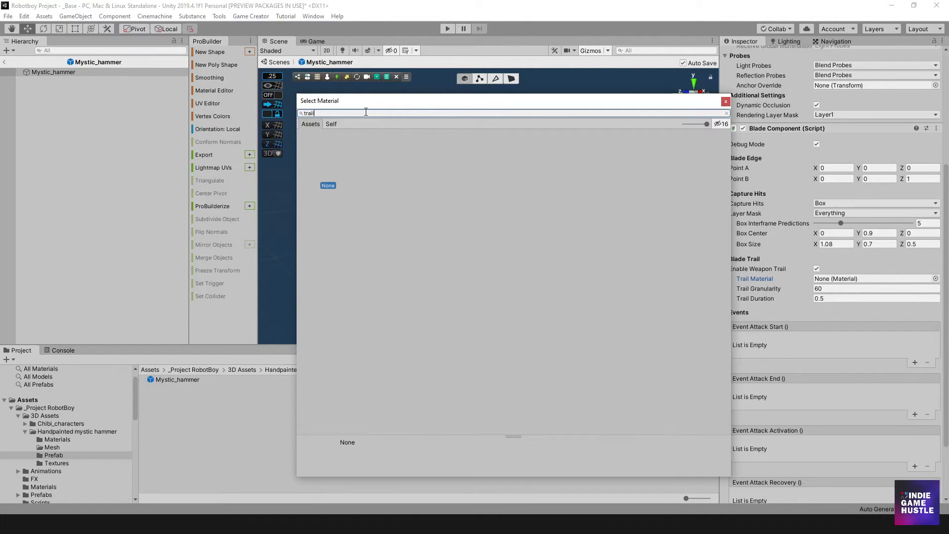
{"action": "key", "text": "BackSpace"}
{"action": "key", "text": "BackSpace"}
{"action": "key", "text": "BackSpace"}
{"action": "key", "text": "BackSpace"}
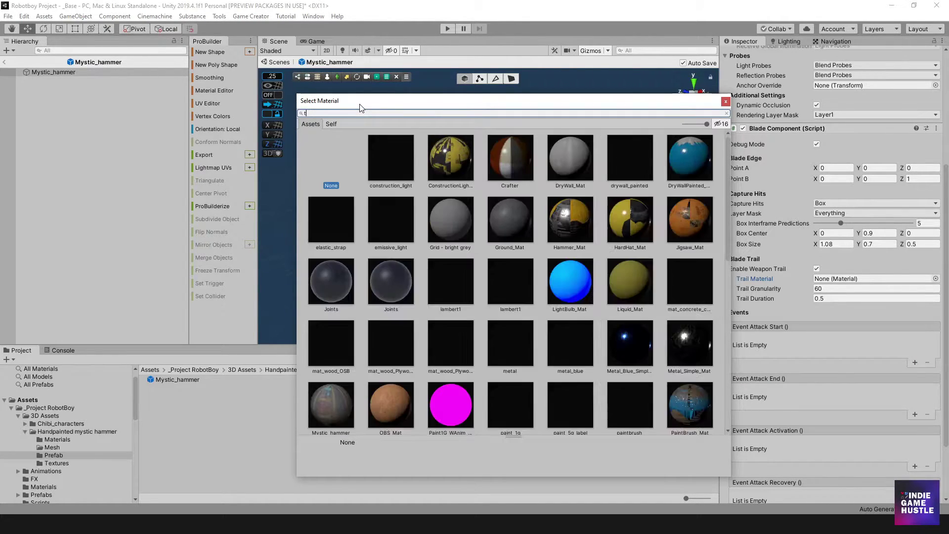
{"action": "key", "text": "BackSpace"}
{"action": "scroll", "coordinate": [538, 196], "scroll_direction": "down", "scroll_amount": 10}
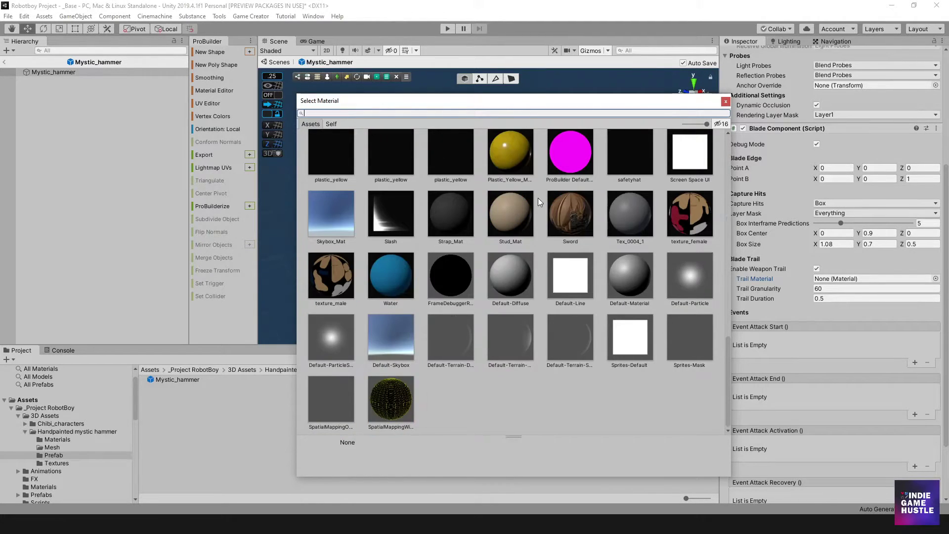
{"action": "left_click", "coordinate": [393, 232]}
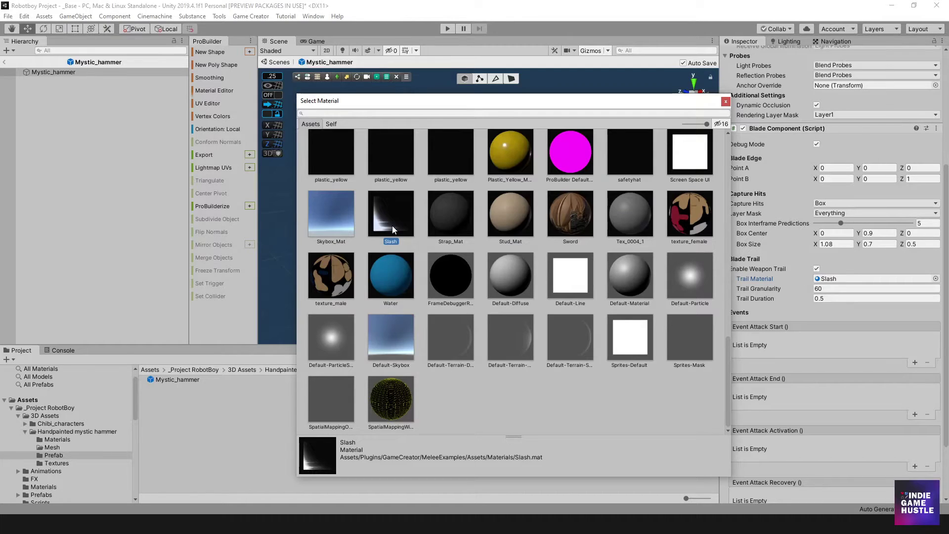
{"action": "double_click", "coordinate": [394, 231]}
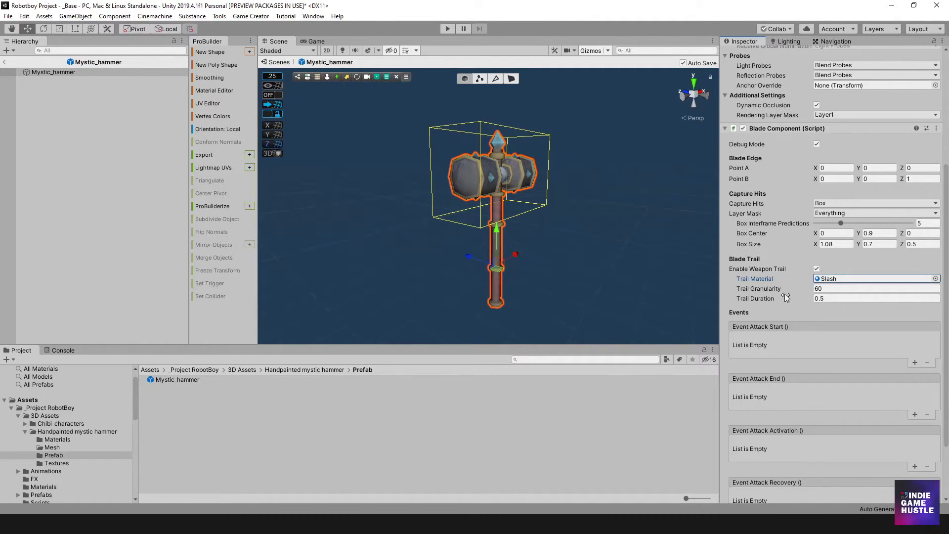
- Review the hammer's component settings and hit box, and leave the prefab to return to the _Base scene
{"action": "scroll", "coordinate": [764, 275], "scroll_direction": "down", "scroll_amount": 3}
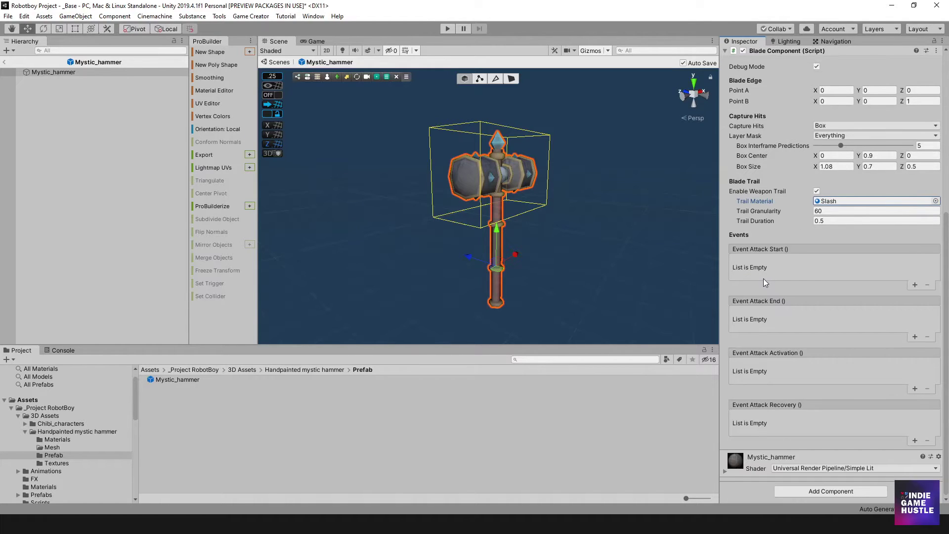
{"action": "scroll", "coordinate": [764, 278], "scroll_direction": "up", "scroll_amount": 8}
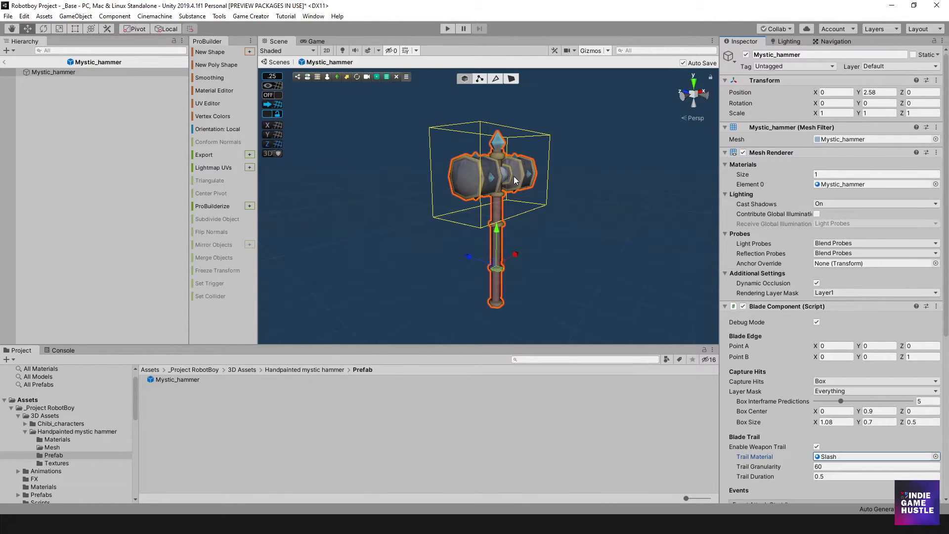
{"action": "left_click_drag", "start_coordinate": [513, 174], "coordinate": [452, 167], "text": "alt"}
{"action": "left_click_drag", "start_coordinate": [527, 216], "coordinate": [591, 236], "text": "alt"}
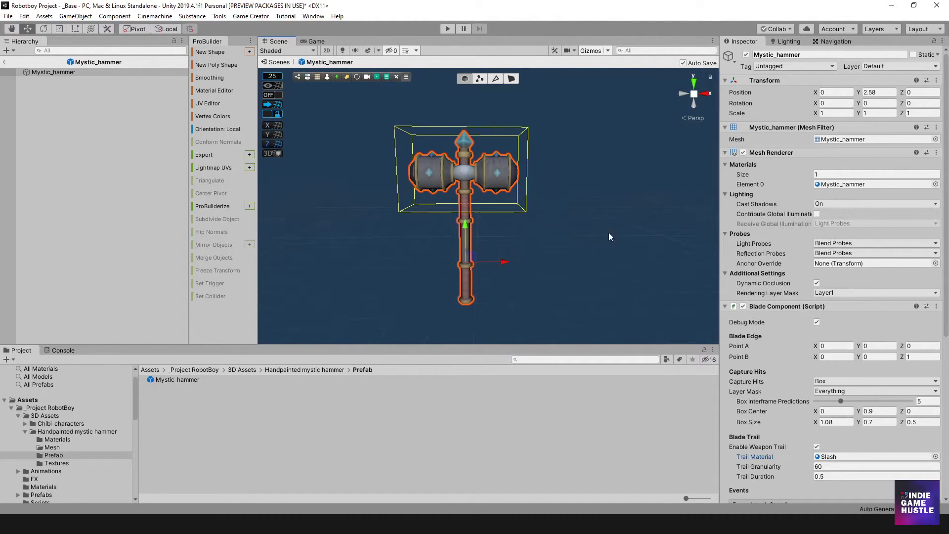
{"action": "left_click", "coordinate": [6, 63]}
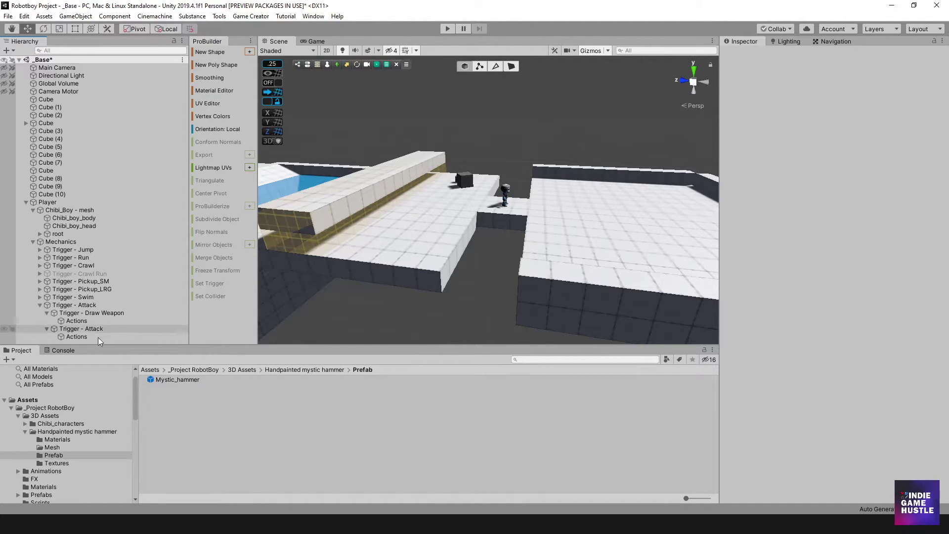
- Select the Base_SwordWeapon asset referenced as Melee Weapon in the Actions of Trigger - Draw Weapon
{"action": "left_click", "coordinate": [171, 380]}
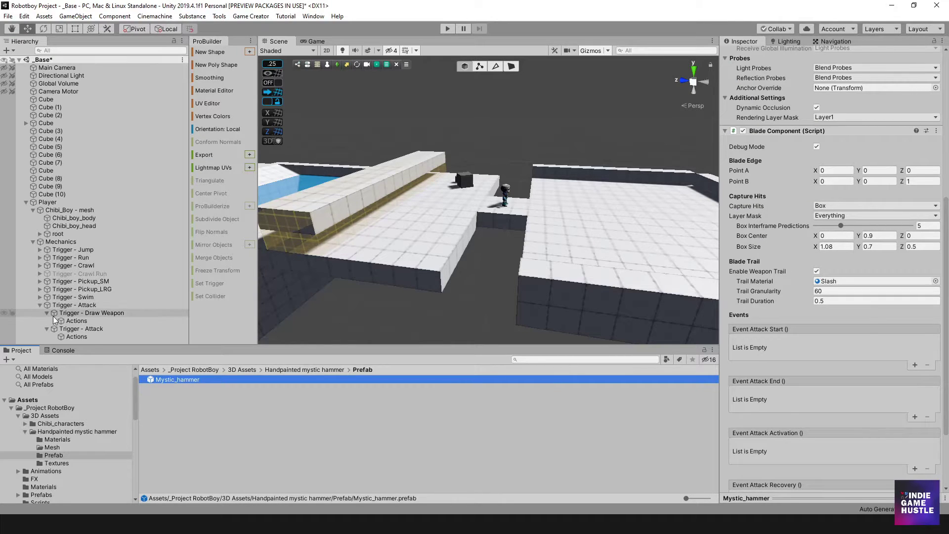
{"action": "left_click", "coordinate": [78, 322]}
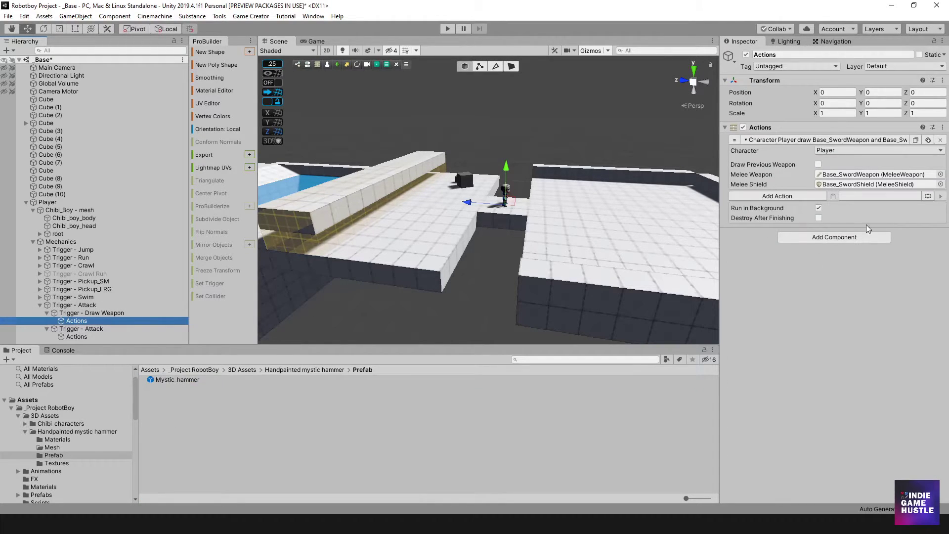
{"action": "left_click", "coordinate": [853, 178]}
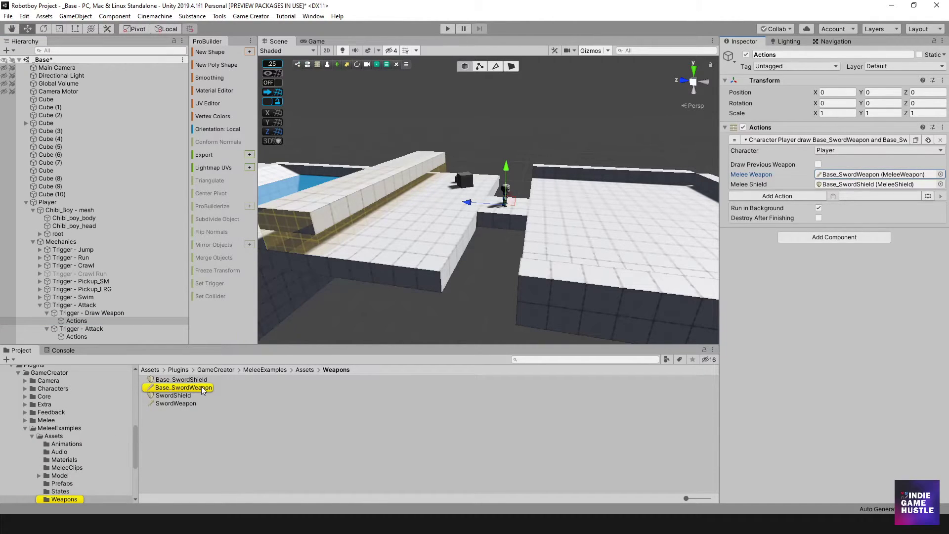
{"action": "left_click", "coordinate": [201, 390]}
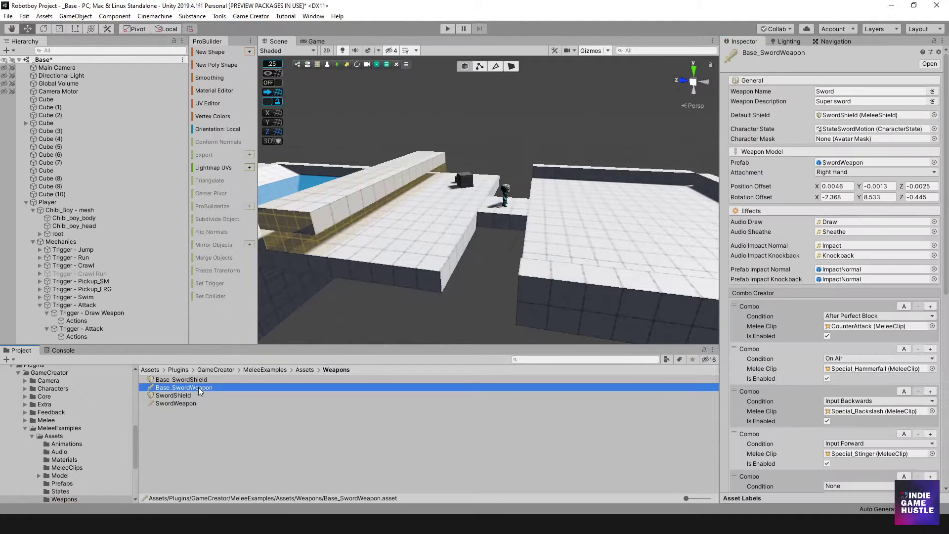
- Replace the weapon model prefab of Base_SwordWeapon with the Mystic_hammer prefab
{"action": "left_click", "coordinate": [935, 162]}
{"action": "key", "text": "Escape"}
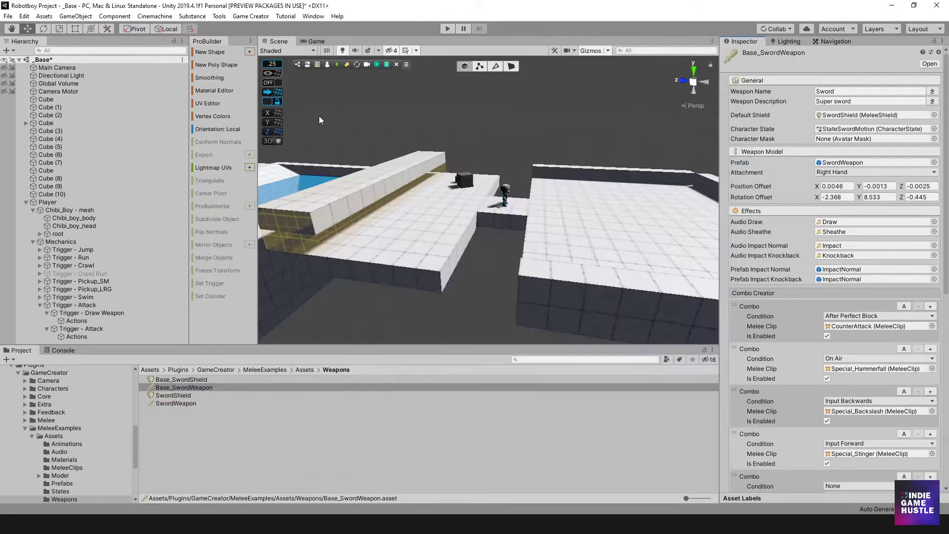
{"action": "left_click", "coordinate": [934, 162]}
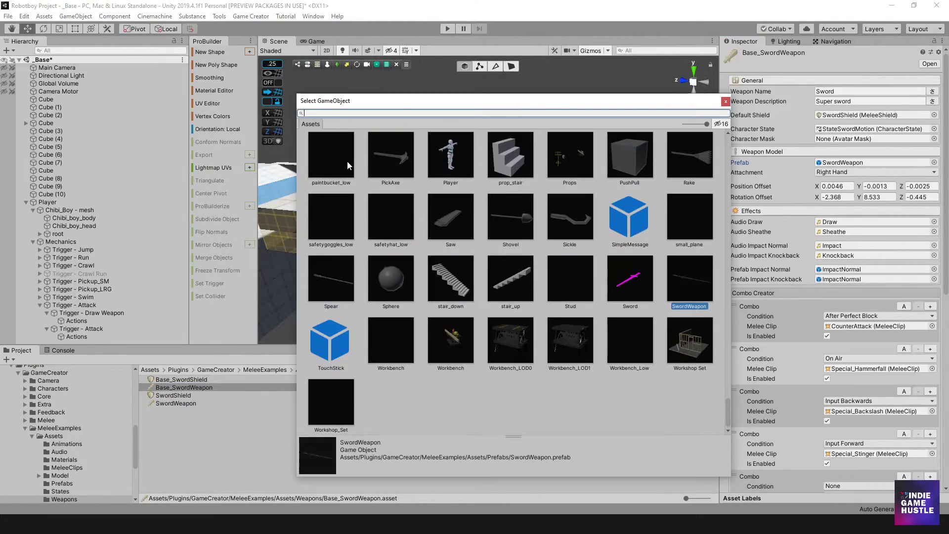
{"action": "type", "text": "My"}
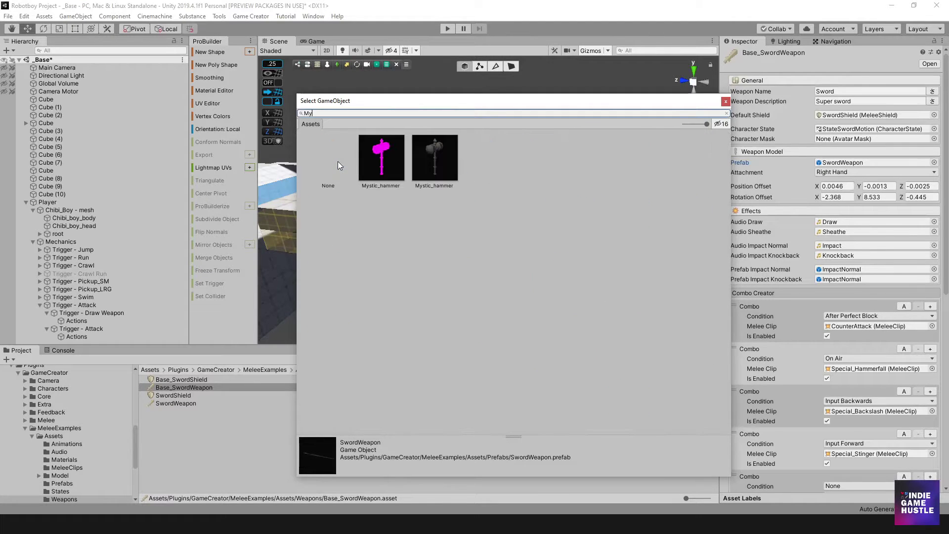
{"action": "left_click", "coordinate": [426, 165]}
{"action": "double_click", "coordinate": [426, 165]}
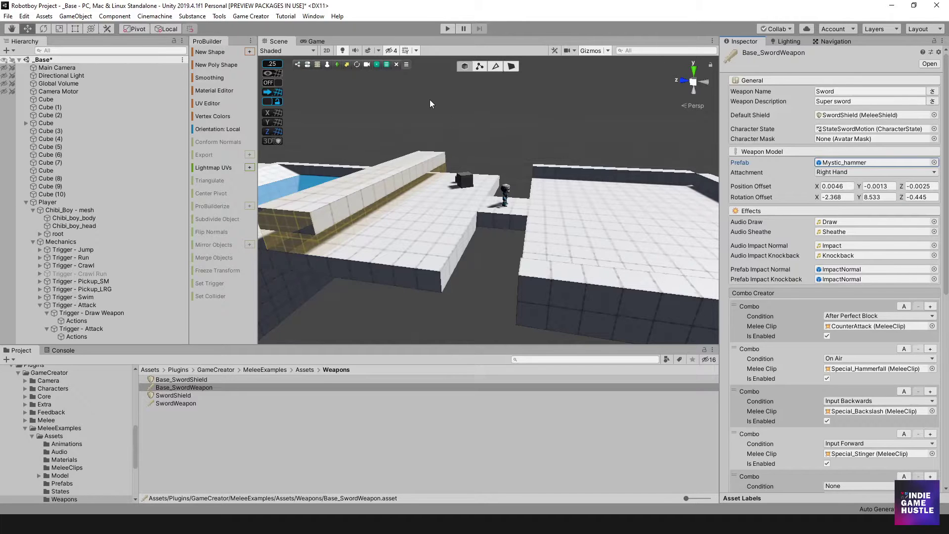
- Run the game and perform several attacks to test how the player swings the hammer and its hit box
{"action": "left_click", "coordinate": [447, 29]}
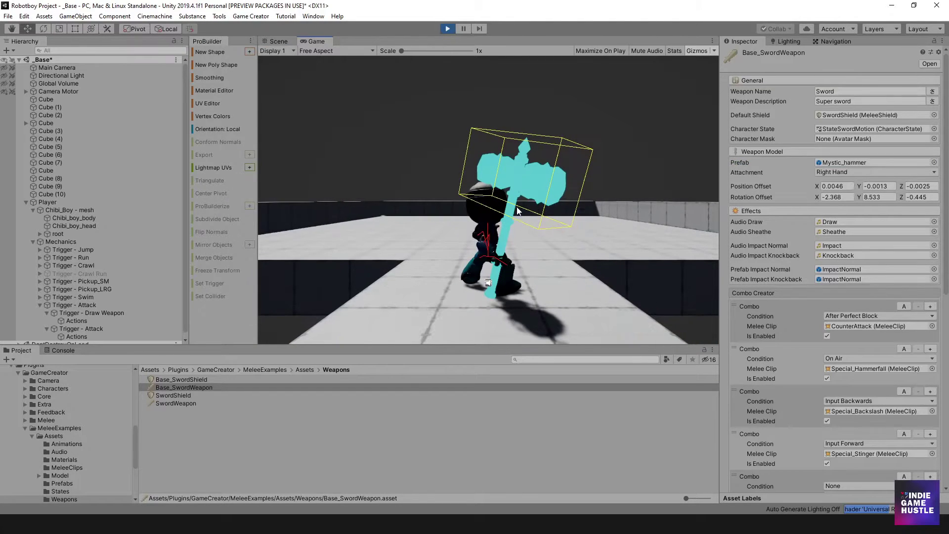
{"action": "left_click", "coordinate": [446, 209]}
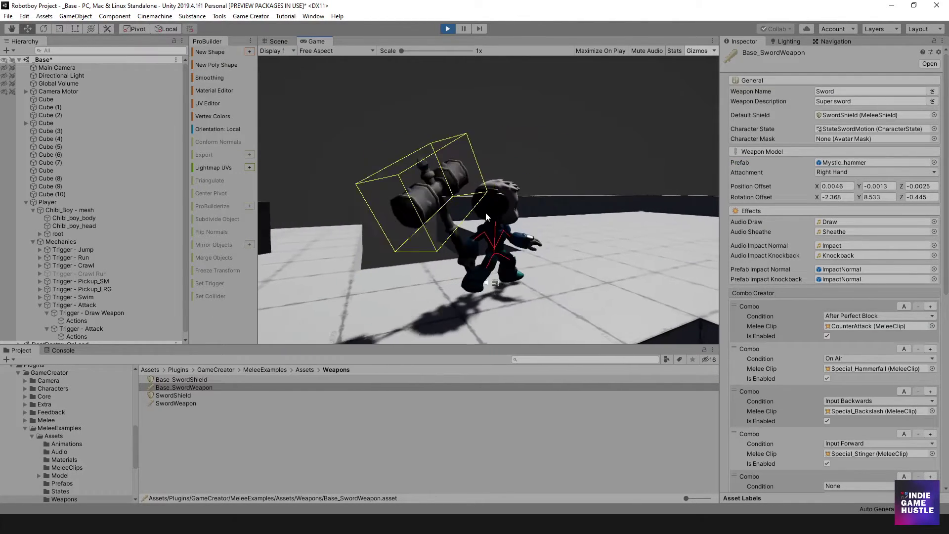
{"action": "left_click", "coordinate": [509, 209]}
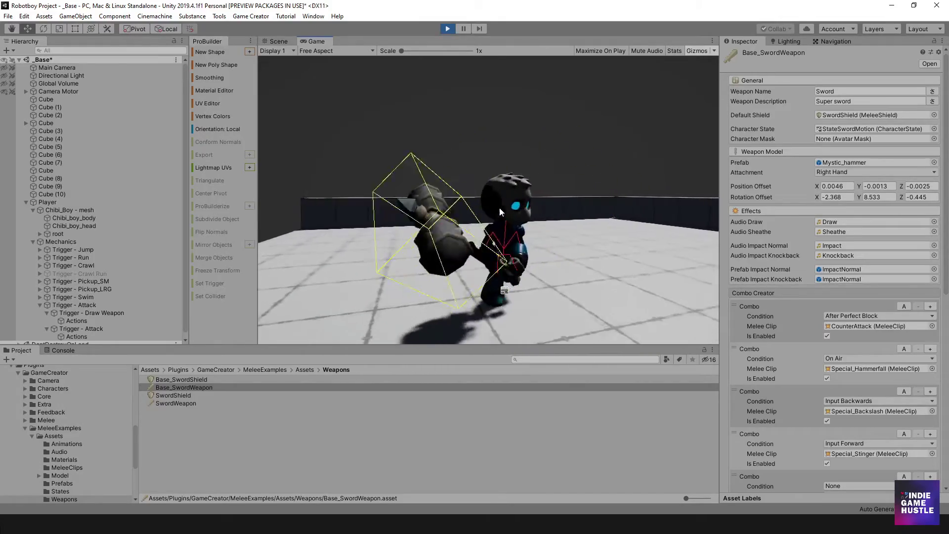
{"action": "left_click", "coordinate": [509, 208]}
{"action": "left_click", "coordinate": [509, 207]}
{"action": "left_click", "coordinate": [509, 207]}
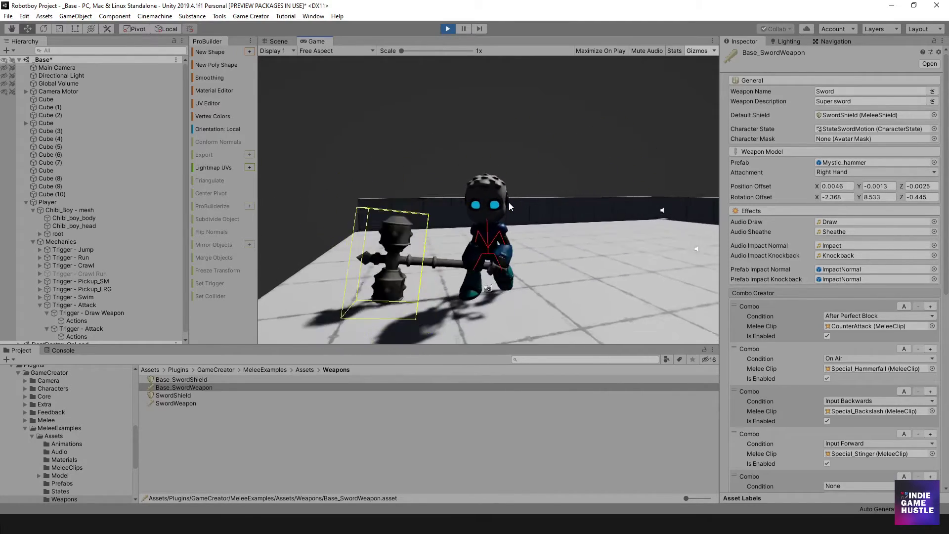
{"action": "left_click", "coordinate": [509, 207]}
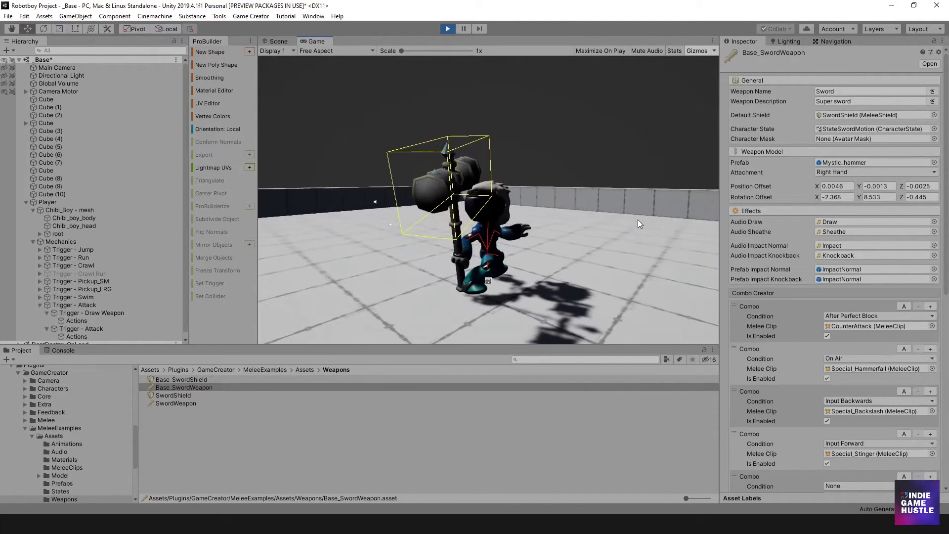
- Frame the player in the running game and dock the Game view side by side with the Scene view
{"action": "right_click_drag", "start_coordinate": [625, 214], "coordinate": [444, 189]}
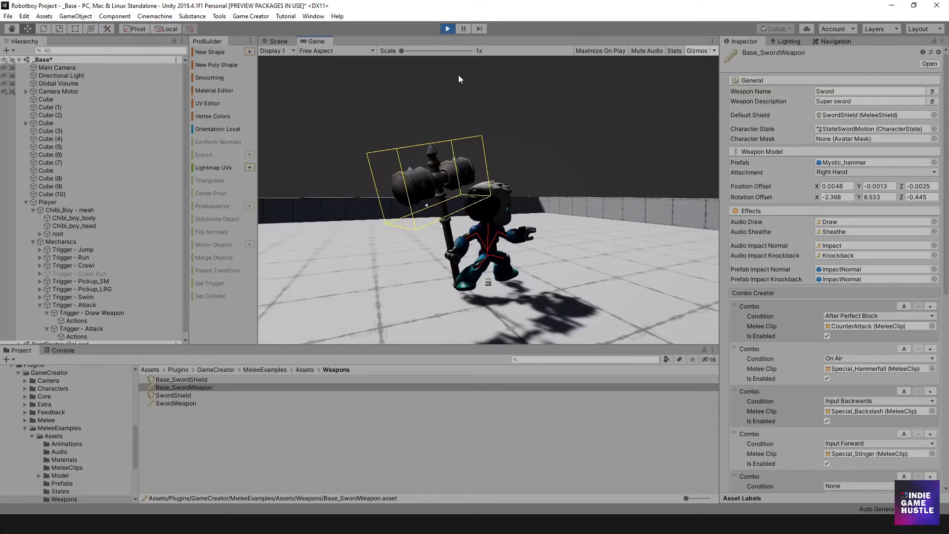
{"action": "scroll", "coordinate": [291, 224], "scroll_direction": "down", "scroll_amount": 3}
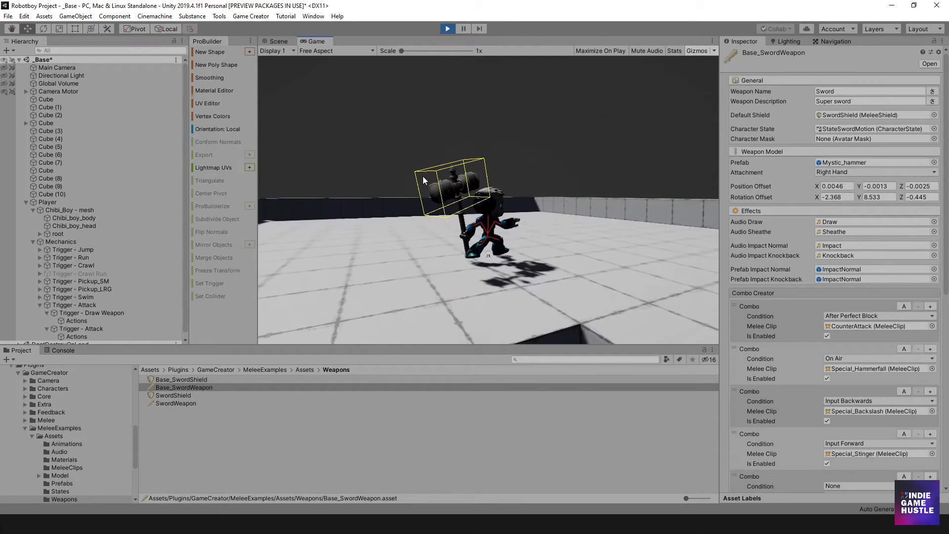
{"action": "left_click_drag", "start_coordinate": [442, 64], "coordinate": [683, 125]}
- Examine the hammer's placement in the player's hand up close in the Scene view, and stop the game
{"action": "middle_click_drag", "start_coordinate": [533, 229], "coordinate": [366, 244]}
{"action": "left_click_drag", "start_coordinate": [366, 244], "coordinate": [332, 237], "text": "alt"}
{"action": "middle_click_drag", "start_coordinate": [332, 237], "coordinate": [326, 239]}
{"action": "right_click_drag", "start_coordinate": [326, 239], "coordinate": [531, 213]}
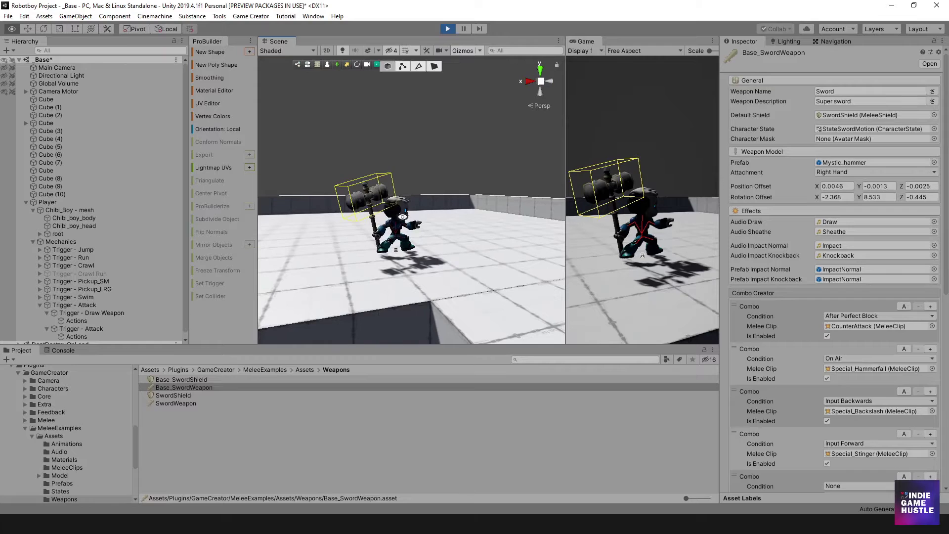
{"action": "scroll", "coordinate": [398, 224], "scroll_direction": "up", "scroll_amount": 5}
{"action": "right_click_drag", "start_coordinate": [400, 223], "coordinate": [375, 199]}
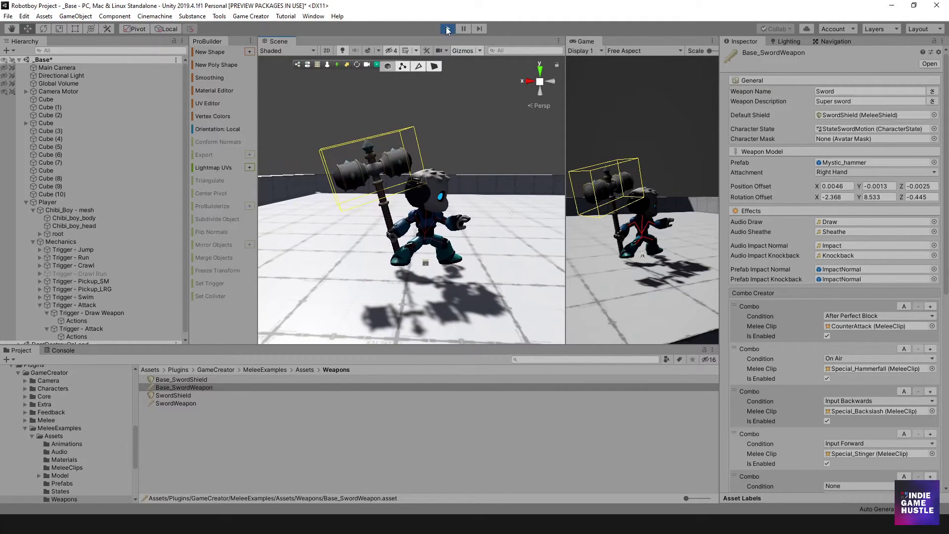
{"action": "left_click", "coordinate": [448, 30]}
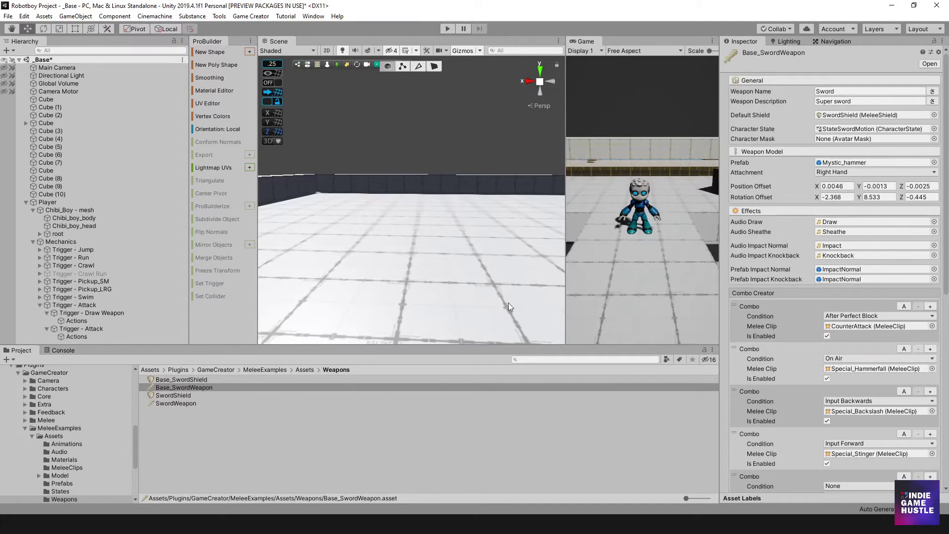
- Locate the Mystic_hammer prefab from Base_SwordWeapon's weapon model and open it for editing
{"action": "left_click", "coordinate": [875, 163]}
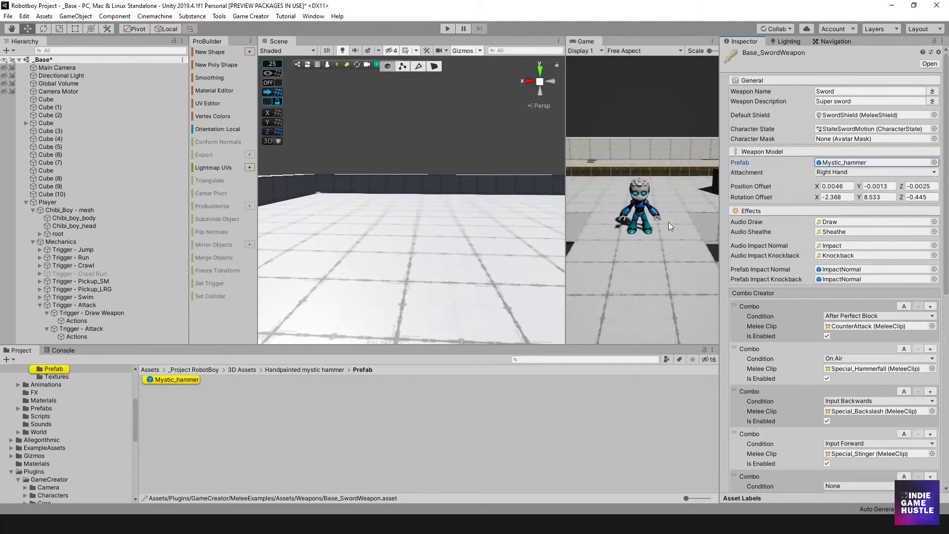
{"action": "left_click", "coordinate": [192, 381]}
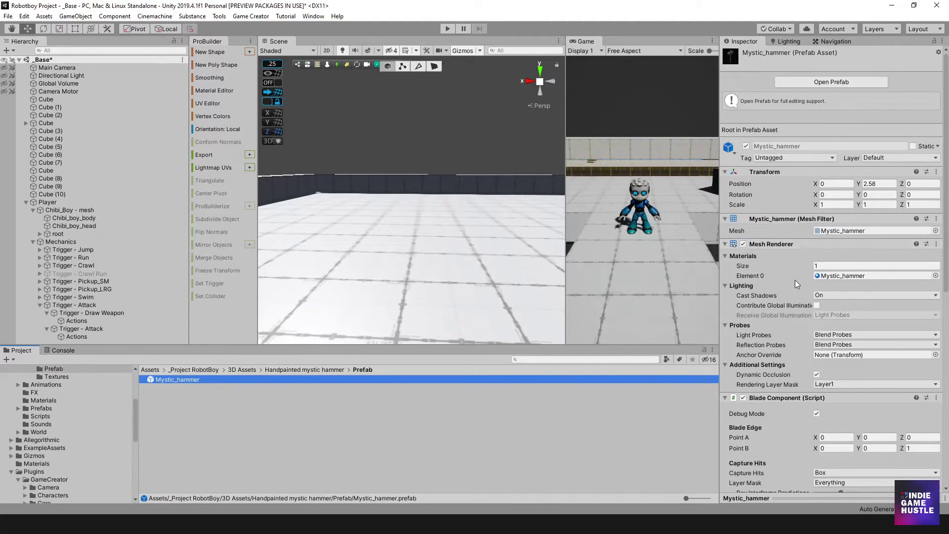
{"action": "scroll", "coordinate": [796, 280], "scroll_direction": "down", "scroll_amount": 4}
{"action": "scroll", "coordinate": [796, 282], "scroll_direction": "up", "scroll_amount": 4}
{"action": "left_click", "coordinate": [839, 204]}
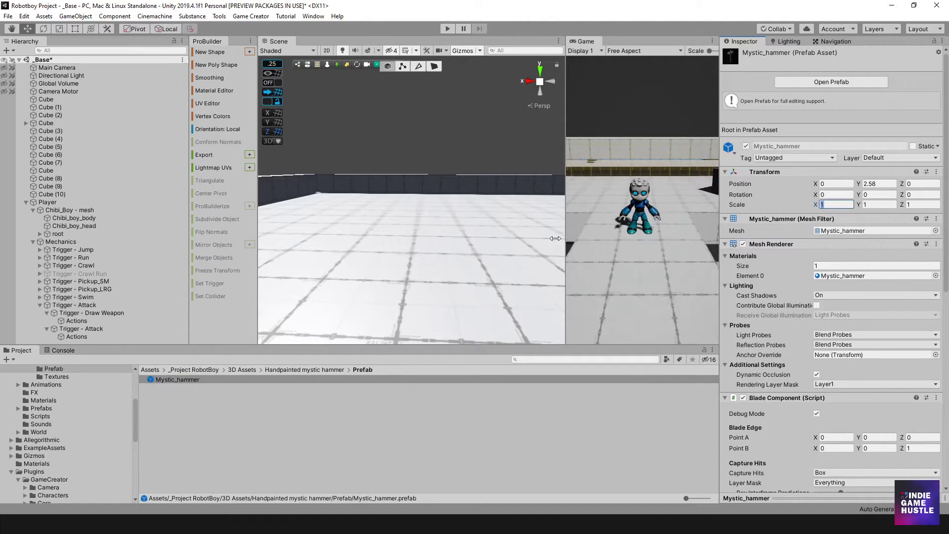
{"action": "double_click", "coordinate": [160, 382]}
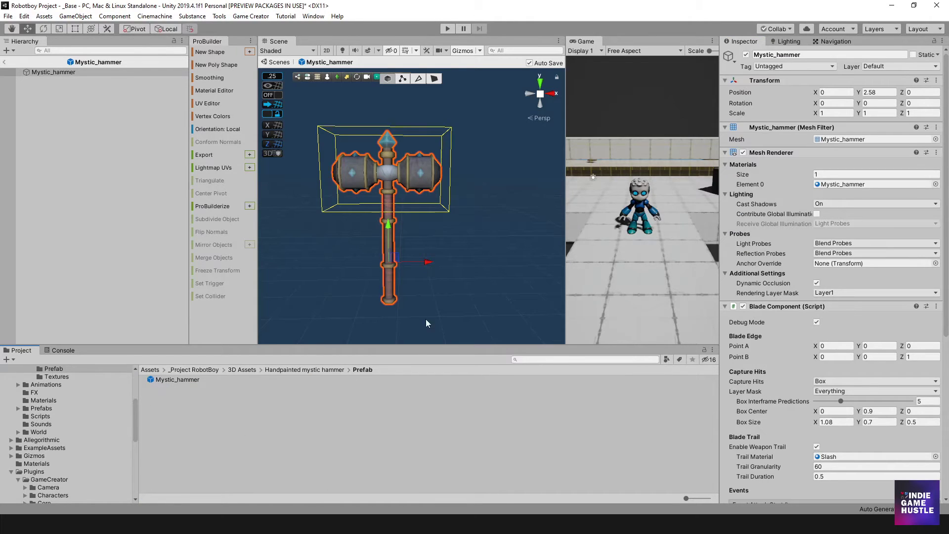
- Scale the Mystic_hammer prefab to 0.75 on X, Y and Z, check it up close, and return to the scene
{"action": "left_click", "coordinate": [843, 114]}
{"action": "type", "text": "0.75"}
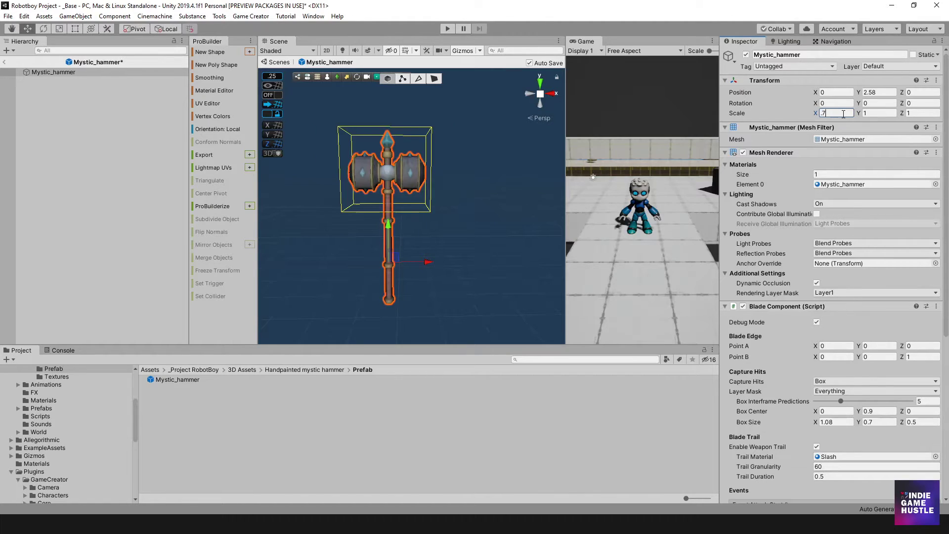
{"action": "key", "text": "Tab"}
{"action": "type", "text": ".75"}
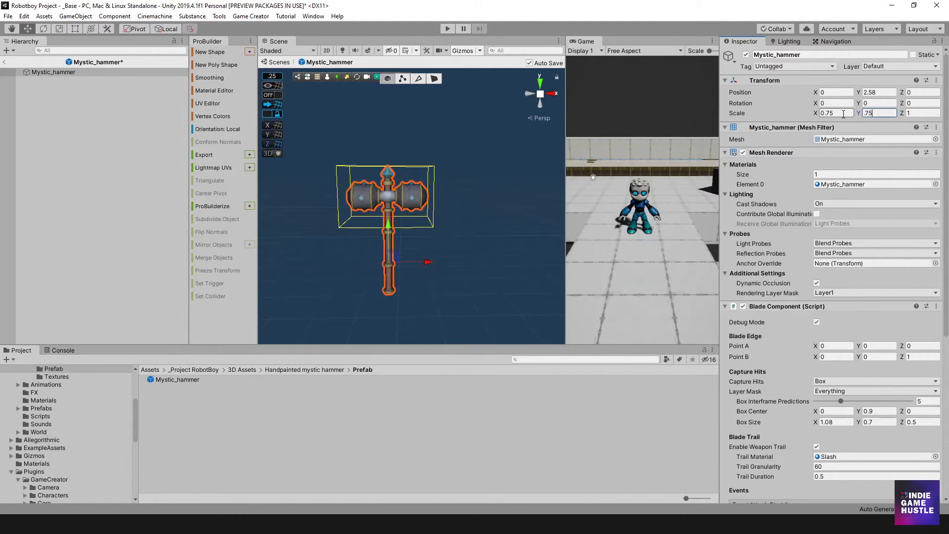
{"action": "key", "text": "Tab"}
{"action": "type", "text": ".75"}
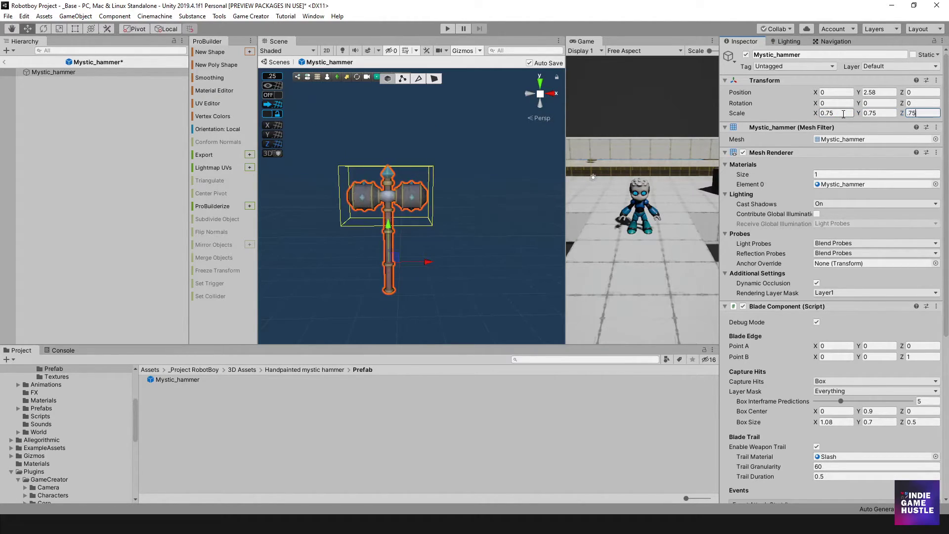
{"action": "key", "text": "Tab"}
{"action": "scroll", "coordinate": [399, 213], "scroll_direction": "up", "scroll_amount": 5}
{"action": "left_click_drag", "start_coordinate": [362, 221], "coordinate": [460, 232], "text": "alt"}
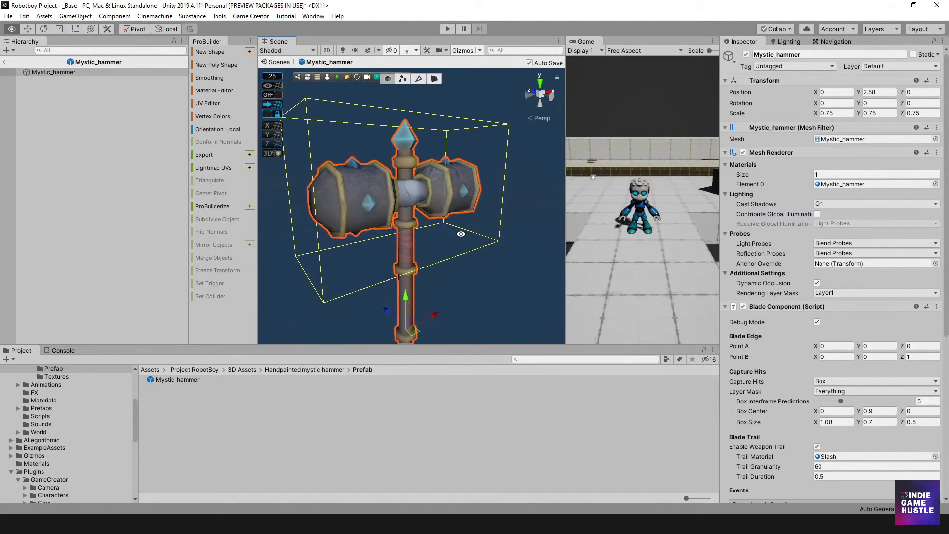
{"action": "left_click", "coordinate": [7, 61]}
{"action": "left_click", "coordinate": [8, 63]}
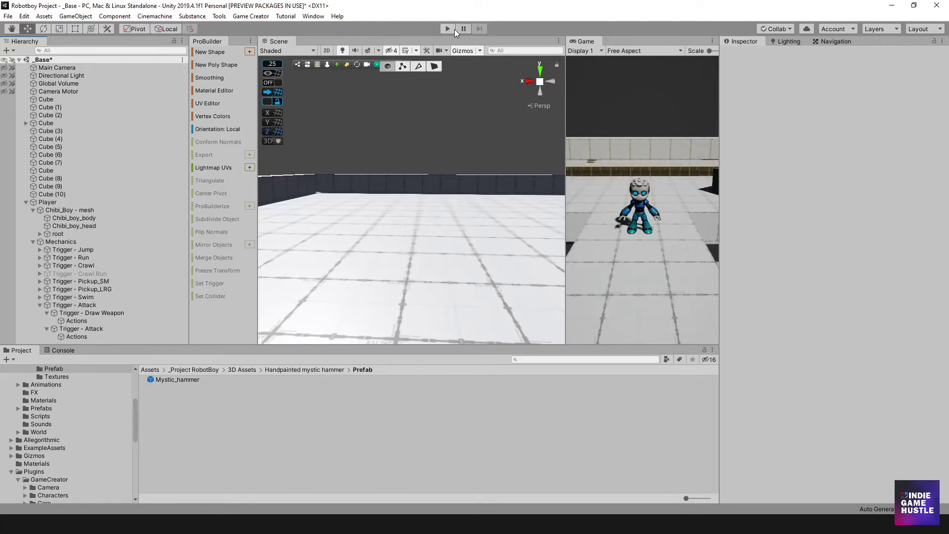
- Run the game with the weapon drawn, frame the player in the Scene view, and select the Mystic_hammer clone in the right hand
{"action": "left_click", "coordinate": [448, 28]}
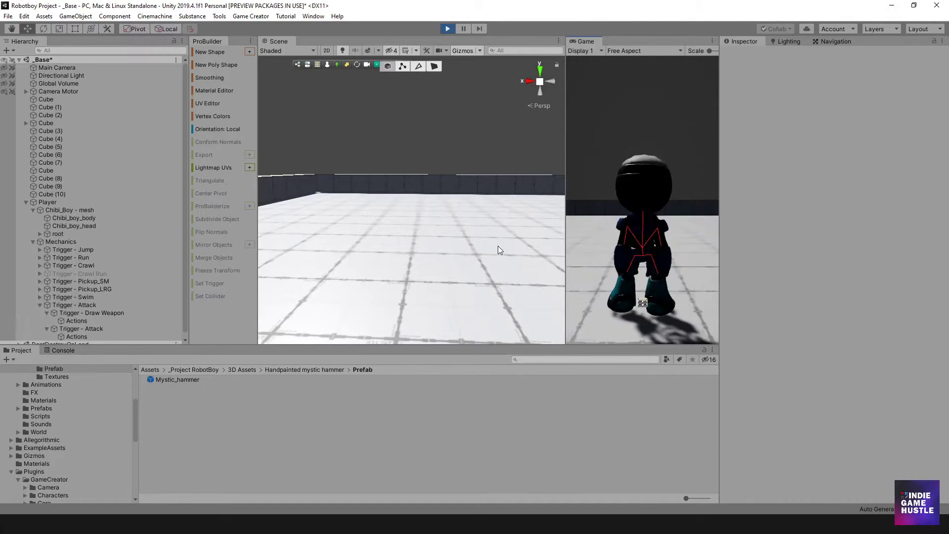
{"action": "scroll", "coordinate": [462, 228], "scroll_direction": "down", "scroll_amount": 8}
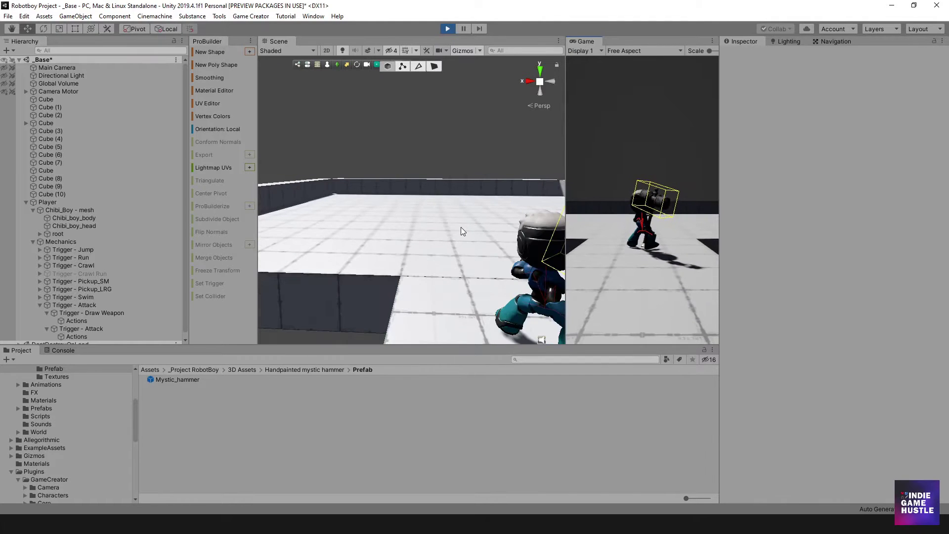
{"action": "left_click_drag", "start_coordinate": [509, 221], "coordinate": [338, 212], "text": "alt"}
{"action": "right_click_drag", "start_coordinate": [338, 212], "coordinate": [399, 232]}
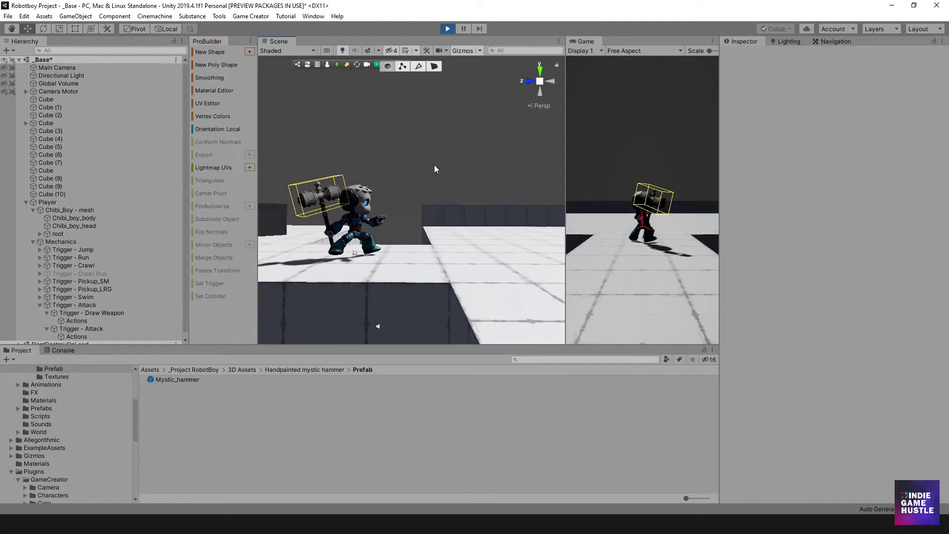
{"action": "left_click", "coordinate": [311, 193]}
{"action": "scroll", "coordinate": [147, 270], "scroll_direction": "up", "scroll_amount": 1}
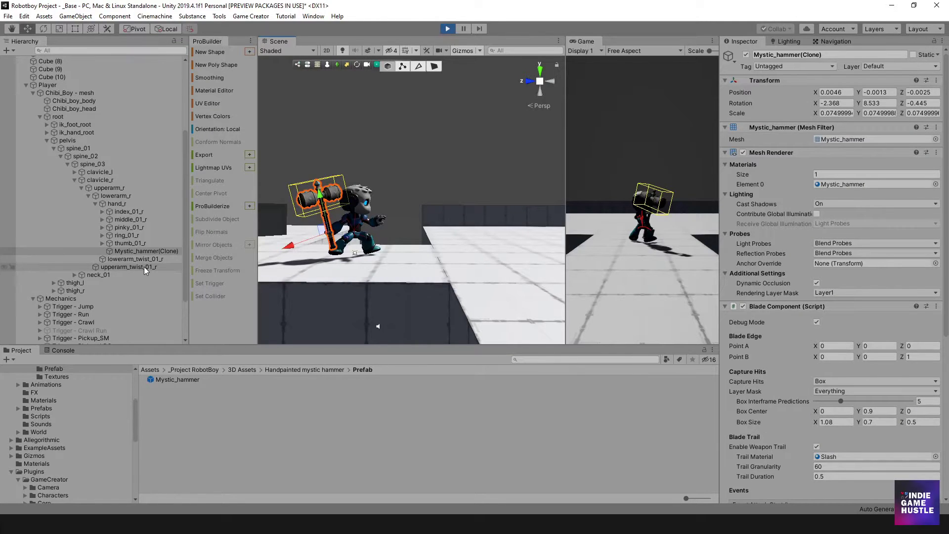
{"action": "left_click", "coordinate": [131, 258]}
{"action": "left_click", "coordinate": [133, 253]}
{"action": "scroll", "coordinate": [325, 255], "scroll_direction": "up", "scroll_amount": 5}
{"action": "middle_click_drag", "start_coordinate": [324, 256], "coordinate": [397, 251]}
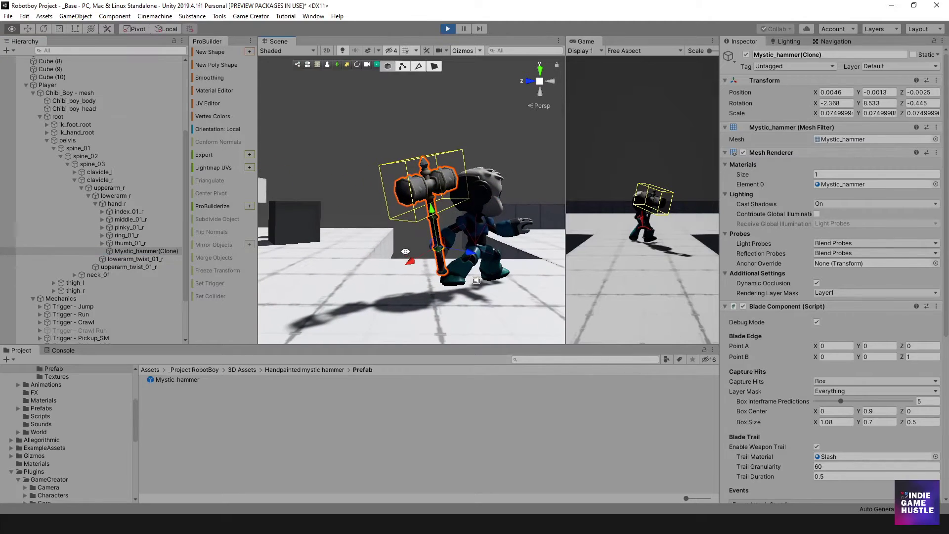
{"action": "left_click", "coordinate": [130, 260]}
{"action": "left_click", "coordinate": [134, 252]}
- Rotate the hammer clone in the player's hand to about X 73.8, Y 7, Z -1.6 so its head points forward
{"action": "right_click_drag", "start_coordinate": [271, 264], "coordinate": [453, 272]}
{"action": "left_click", "coordinate": [666, 248]}
{"action": "key", "text": "e"}
{"action": "left_click_drag", "start_coordinate": [379, 245], "coordinate": [408, 286]}
{"action": "right_click_drag", "start_coordinate": [408, 285], "coordinate": [493, 261]}
{"action": "middle_click_drag", "start_coordinate": [493, 261], "coordinate": [448, 250]}
{"action": "scroll", "coordinate": [447, 249], "scroll_direction": "up", "scroll_amount": 4}
{"action": "left_click_drag", "start_coordinate": [448, 250], "coordinate": [517, 289], "text": "alt"}
{"action": "middle_click_drag", "start_coordinate": [517, 289], "coordinate": [430, 250]}
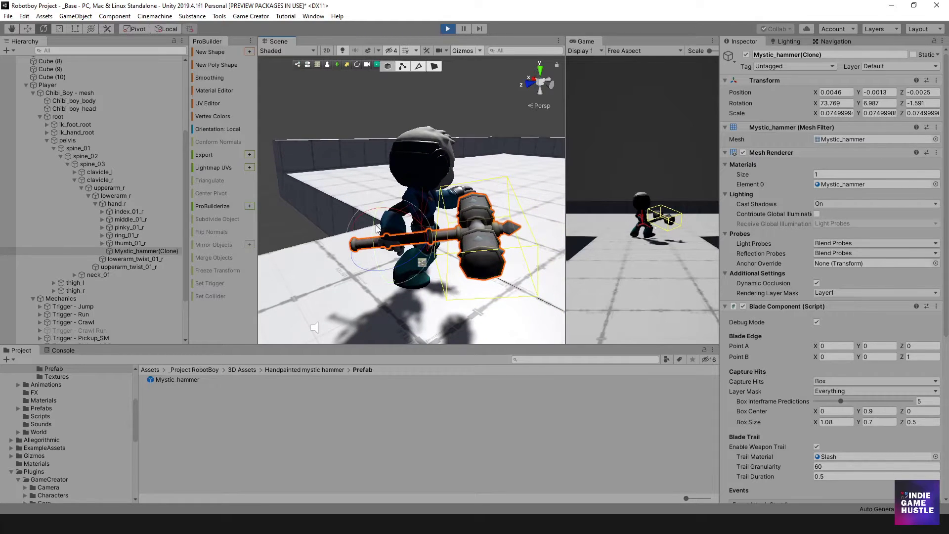
- Turn the hammer clone further in the hand to a rotation of about X 54.8, Y -57, Z -61
{"action": "left_click_drag", "start_coordinate": [376, 226], "coordinate": [359, 271]}
{"action": "right_click_drag", "start_coordinate": [359, 271], "coordinate": [416, 250]}
{"action": "left_click_drag", "start_coordinate": [416, 249], "coordinate": [548, 235], "text": "alt"}
{"action": "scroll", "coordinate": [521, 238], "scroll_direction": "up", "scroll_amount": 7, "text": "alt"}
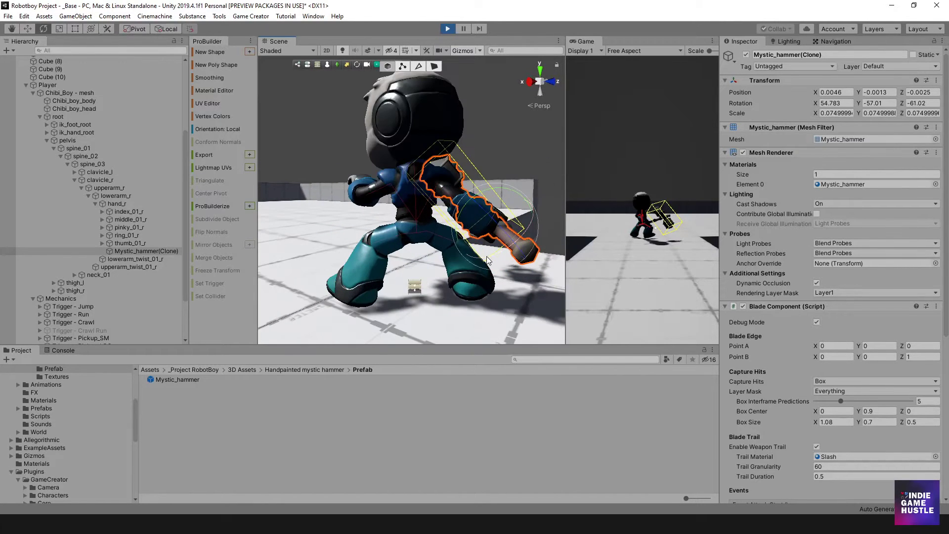
{"action": "scroll", "coordinate": [487, 260], "scroll_direction": "down", "scroll_amount": 5}
- Refine the hammer clone's rotation in the player's grip to X 80.499, Y -93.187, Z -108.798
{"action": "left_click_drag", "start_coordinate": [483, 257], "coordinate": [413, 203], "text": "alt"}
{"action": "scroll", "coordinate": [414, 202], "scroll_direction": "up", "scroll_amount": 5}
{"action": "right_click_drag", "start_coordinate": [416, 206], "coordinate": [379, 234]}
{"action": "left_click_drag", "start_coordinate": [359, 197], "coordinate": [376, 203]}
{"action": "left_click_drag", "start_coordinate": [435, 186], "coordinate": [364, 168], "text": "alt"}
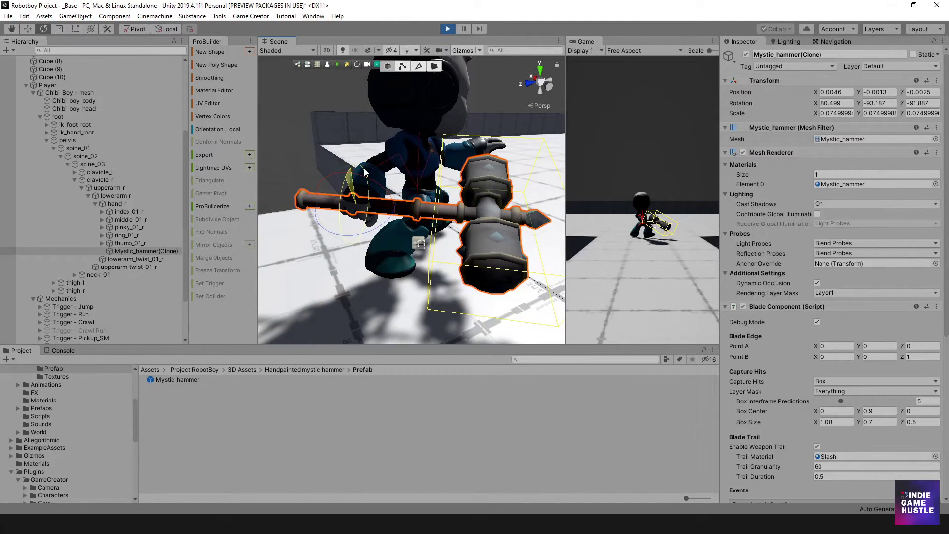
{"action": "left_click_drag", "start_coordinate": [381, 231], "coordinate": [441, 198], "text": "alt"}
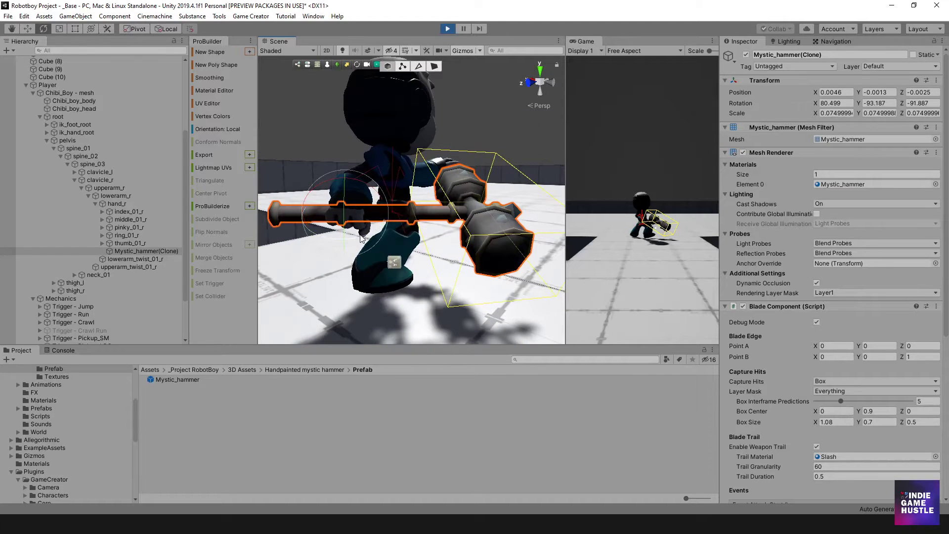
{"action": "left_click_drag", "start_coordinate": [366, 234], "coordinate": [487, 235]}
{"action": "scroll", "coordinate": [387, 231], "scroll_direction": "down", "scroll_amount": 5}
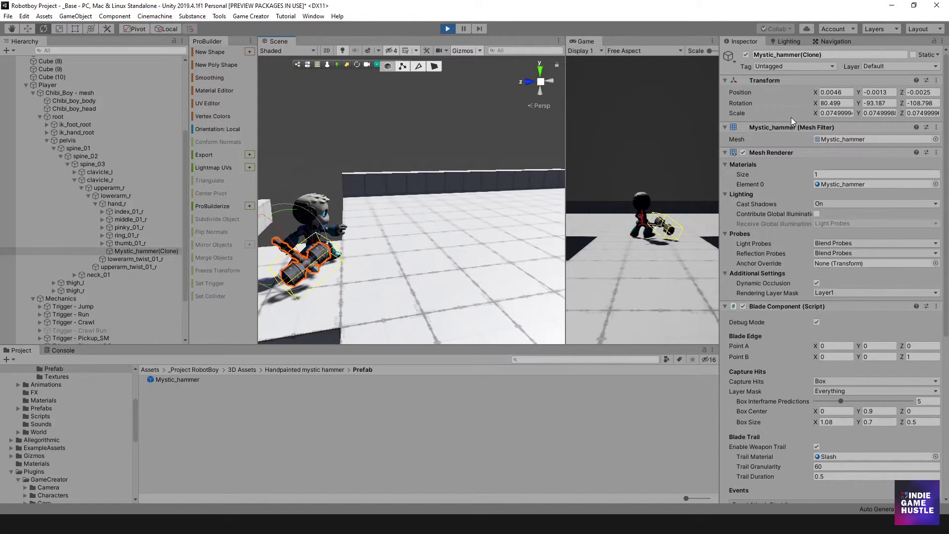
- Switch to the Snipping Tool, capture the hammer clone's Transform values, and minimize the tool with the snip kept
{"action": "key", "text": "super"}
{"action": "type", "text": "sn"}
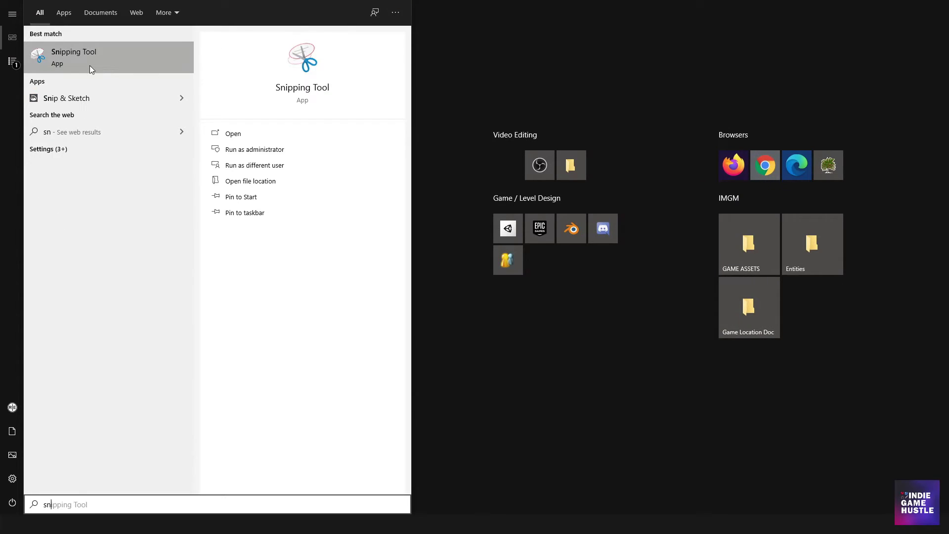
{"action": "left_click", "coordinate": [88, 65]}
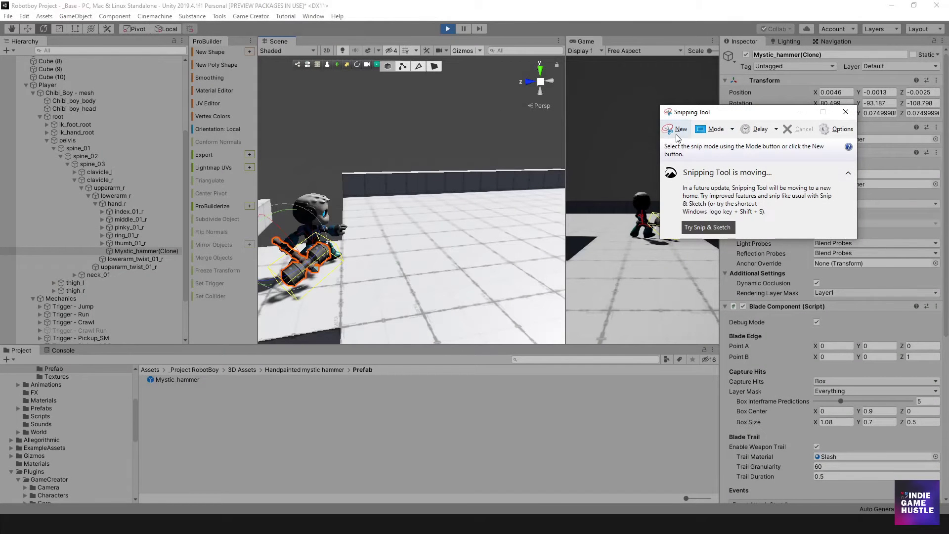
{"action": "left_click", "coordinate": [675, 134]}
{"action": "left_click_drag", "start_coordinate": [722, 69], "coordinate": [948, 133]}
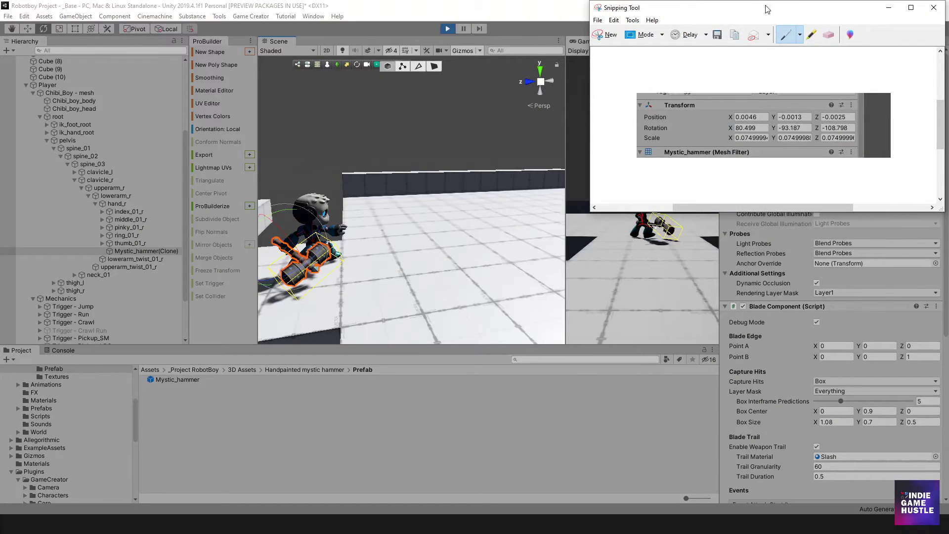
{"action": "left_click", "coordinate": [889, 7]}
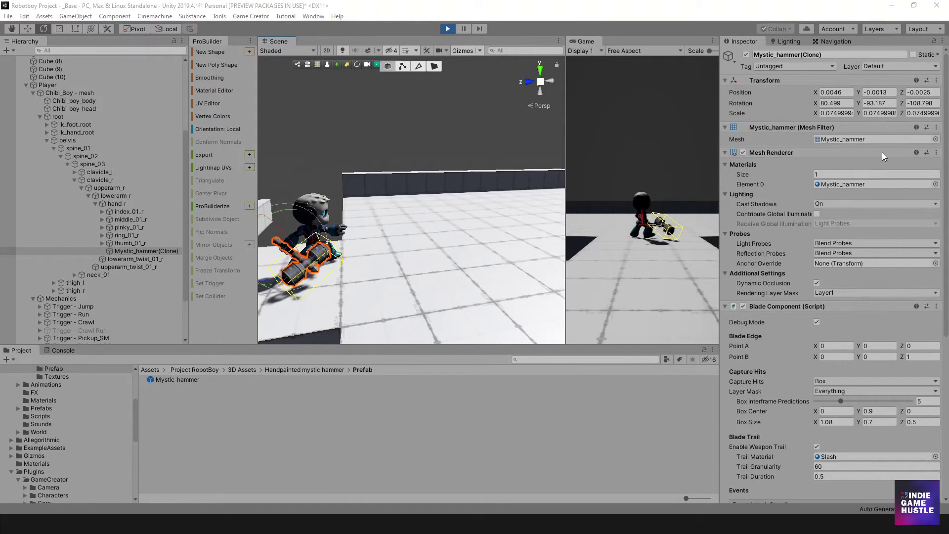
- Stop the game and open the Base_SwordWeapon asset referenced by the Draw Weapon trigger's Actions
{"action": "key", "text": "ctrl+p"}
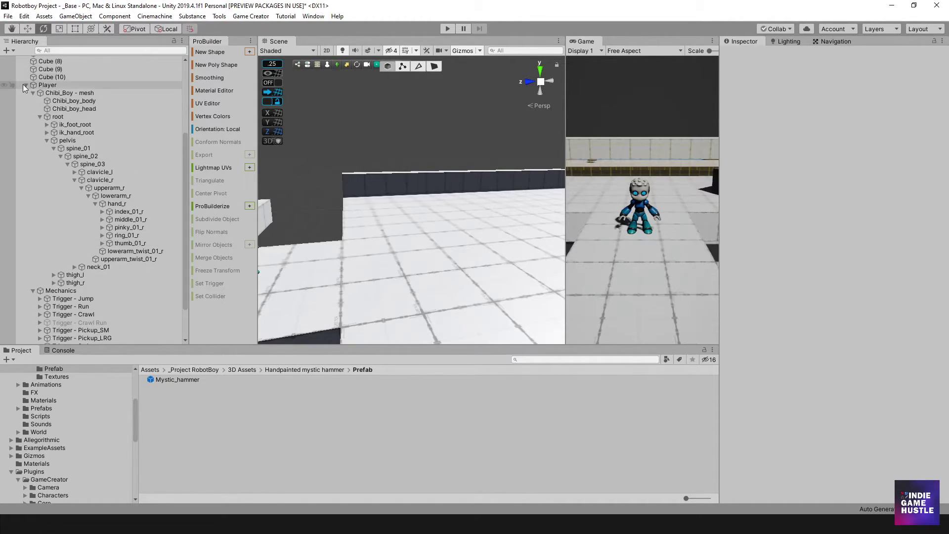
{"action": "left_click", "coordinate": [34, 91]}
{"action": "scroll", "coordinate": [31, 88], "scroll_direction": "up", "scroll_amount": 5}
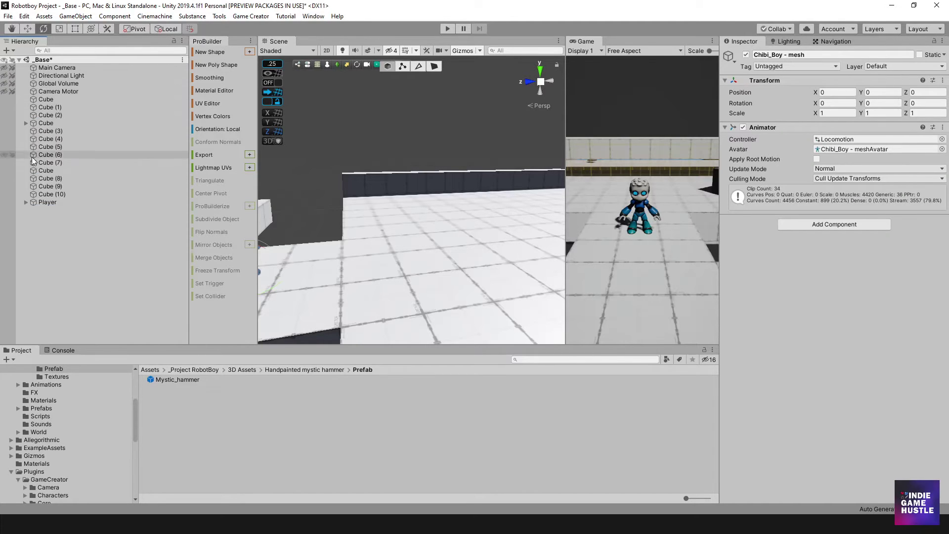
{"action": "left_click", "coordinate": [33, 210]}
{"action": "left_click", "coordinate": [33, 218]}
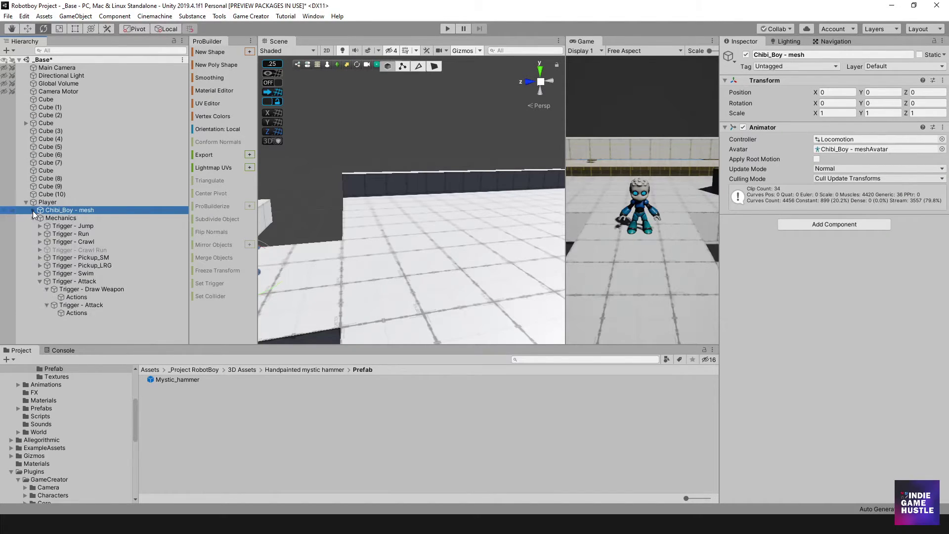
{"action": "left_click", "coordinate": [40, 281], "text": "alt"}
{"action": "left_click", "coordinate": [74, 297]}
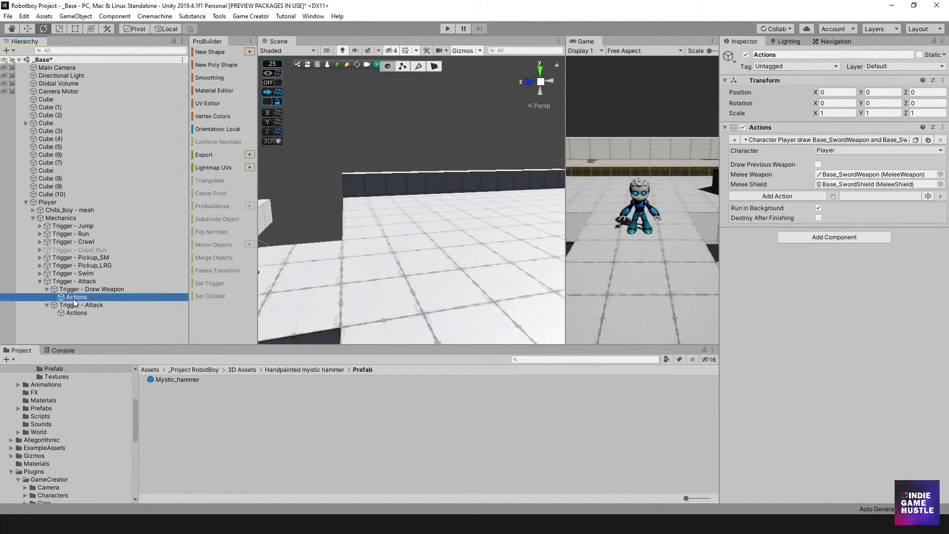
{"action": "left_click", "coordinate": [841, 175]}
{"action": "left_click", "coordinate": [171, 387]}
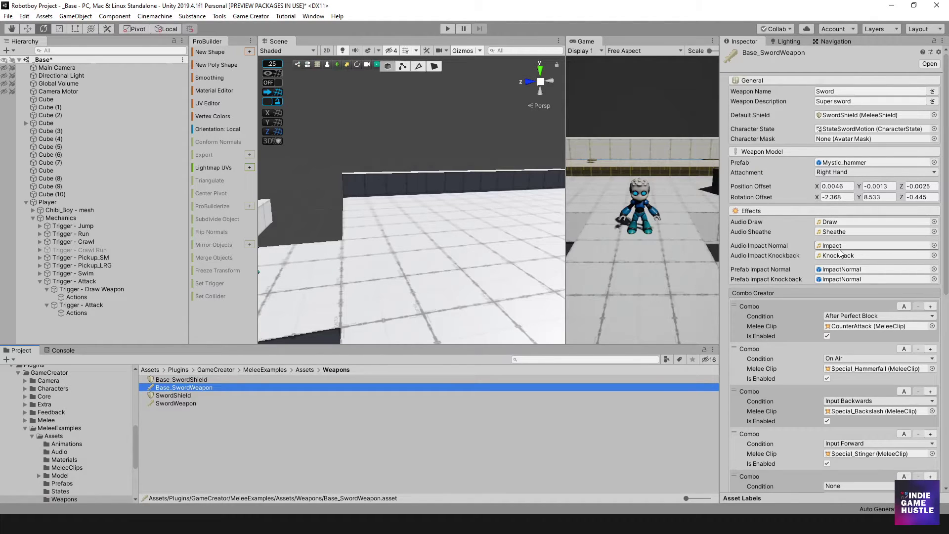
- Set Base_SwordWeapon's Rotation Offset to X 80.499, Y -93.187, Z -108.798
{"action": "left_click", "coordinate": [842, 187]}
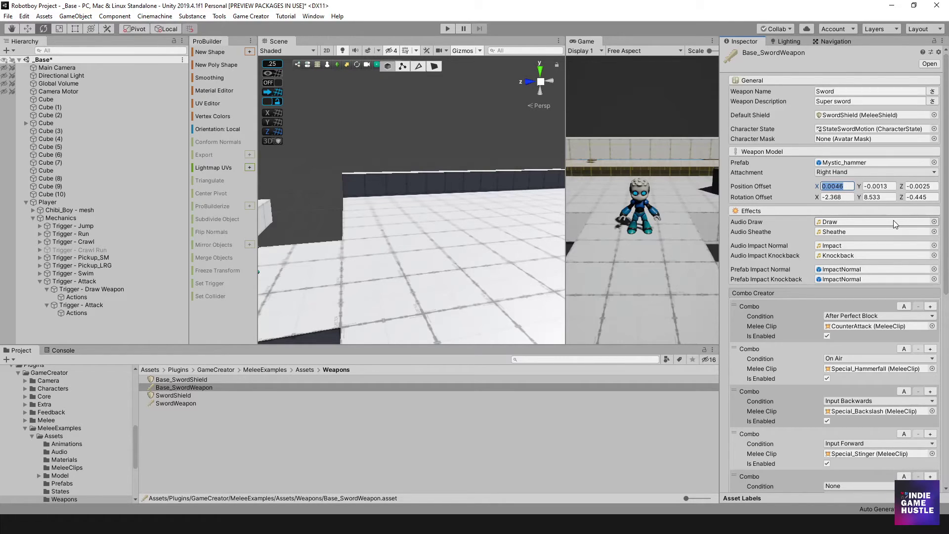
{"action": "key", "text": "Tab"}
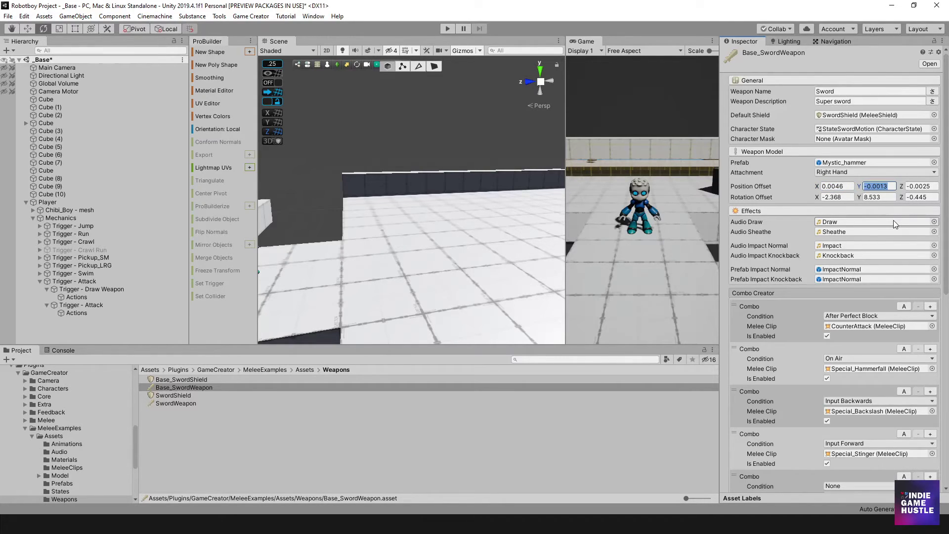
{"action": "key", "text": "Tab"}
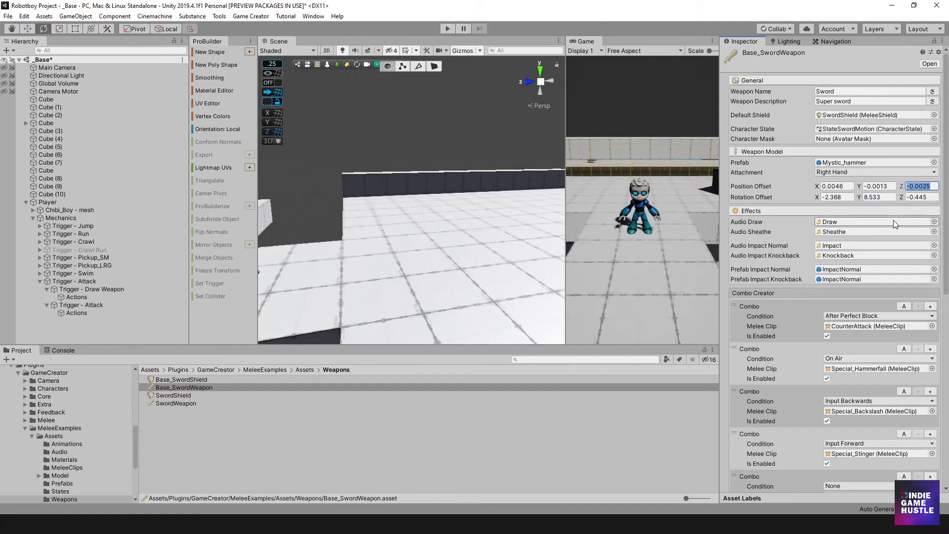
{"action": "key", "text": "Tab"}
{"action": "left_click", "coordinate": [838, 198]}
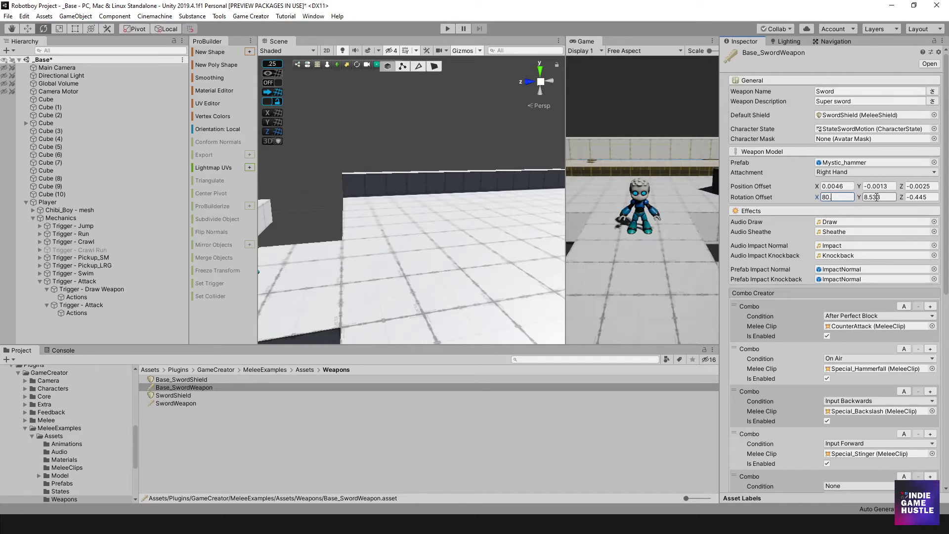
{"action": "left_click", "coordinate": [877, 197]}
{"action": "key", "text": "Tab"}
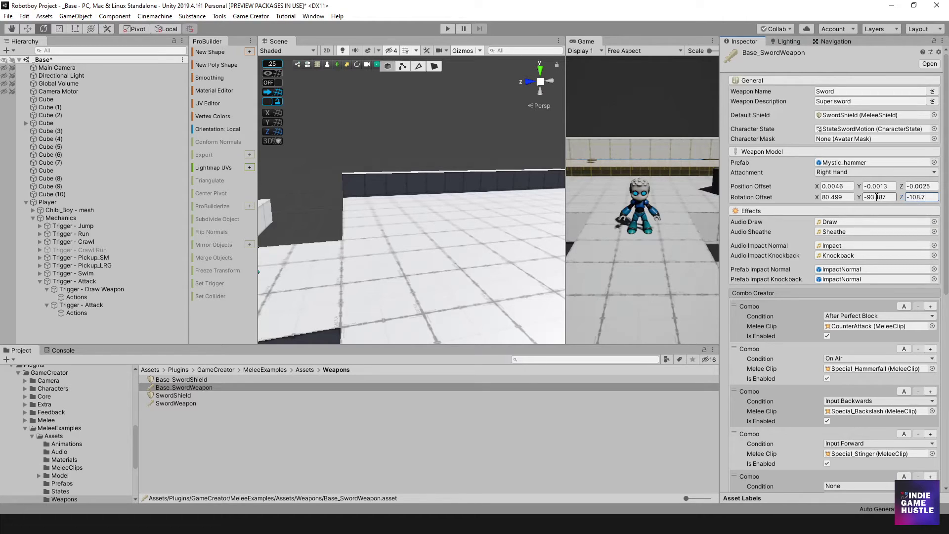
{"action": "key", "text": "Tab"}
- Run the game with the weapon drawn and dock the Game view as a full-size tab beside the Scene view to check the grip
{"action": "left_click", "coordinate": [448, 29]}
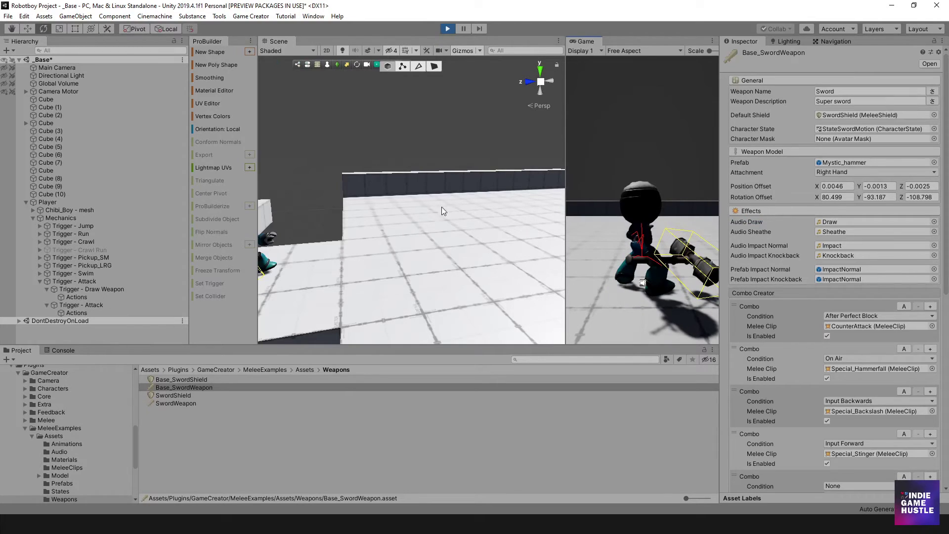
{"action": "key", "text": "a"}
{"action": "right_click_drag", "start_coordinate": [443, 205], "coordinate": [439, 203]}
{"action": "left_click_drag", "start_coordinate": [579, 39], "coordinate": [318, 43]}
{"action": "left_click", "coordinate": [593, 187]}
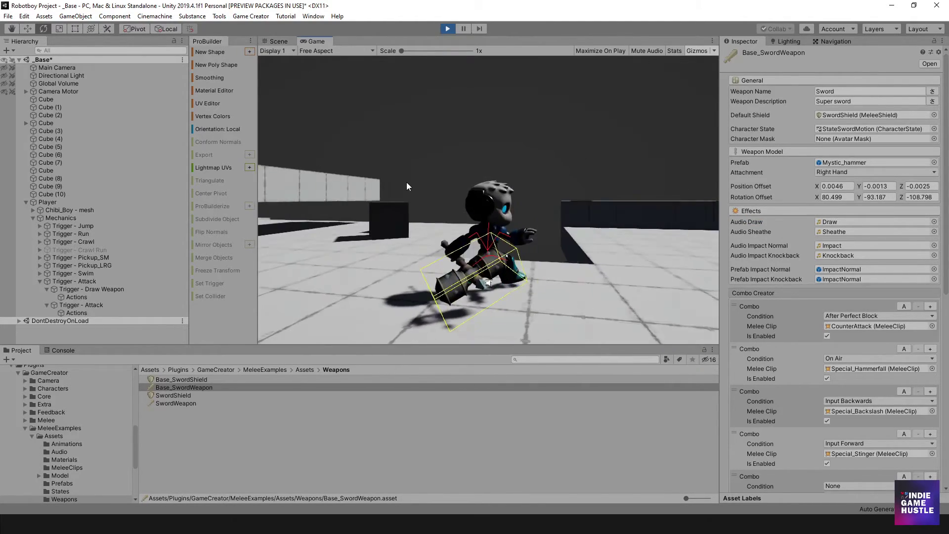
- Run the player around the level, chain repeated hammer attacks to check the swings and blade trail, and stop the game
{"action": "key", "text": "d"}
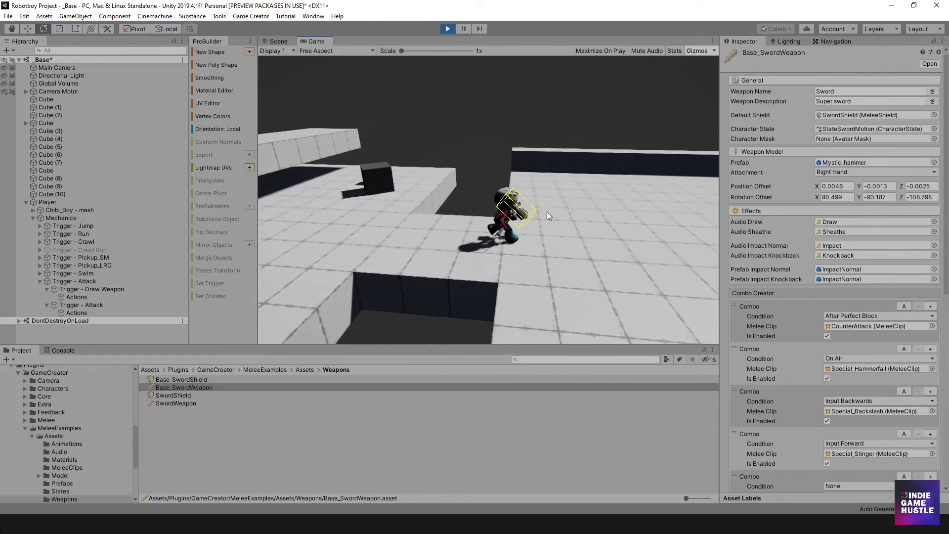
{"action": "key", "text": "a"}
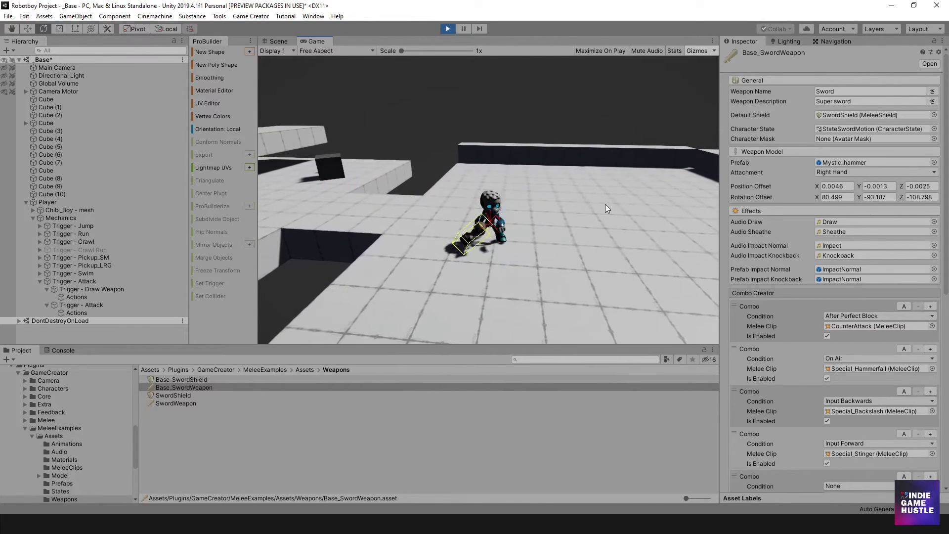
{"action": "key", "text": "d"}
{"action": "key", "text": "s"}
{"action": "left_click", "coordinate": [597, 202]}
{"action": "left_click", "coordinate": [597, 203]}
{"action": "left_click", "coordinate": [597, 203]}
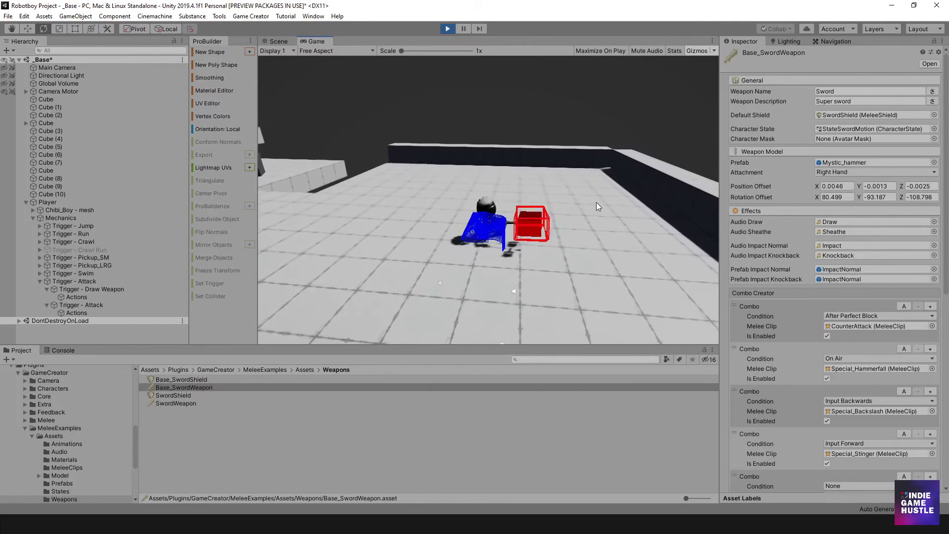
{"action": "left_click", "coordinate": [596, 203]}
{"action": "left_click", "coordinate": [596, 203]}
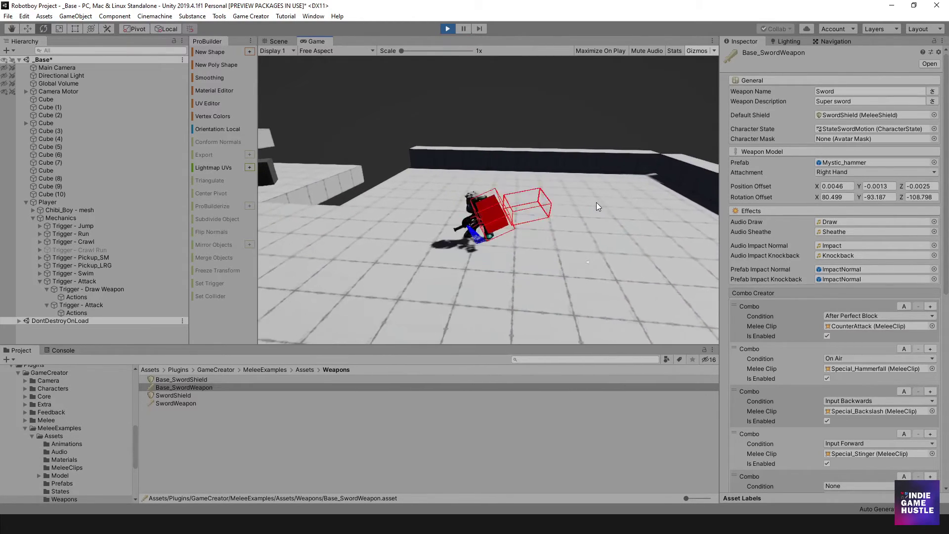
{"action": "left_click", "coordinate": [597, 202]}
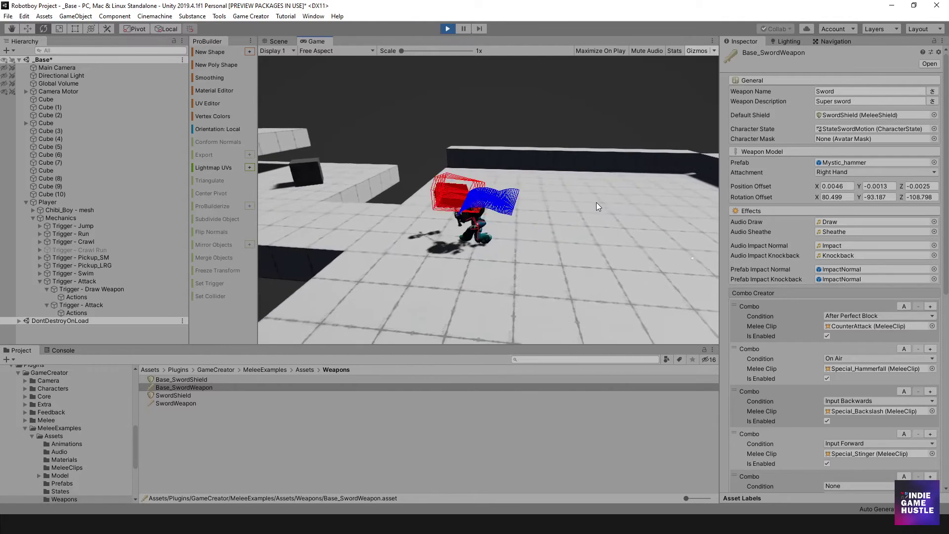
{"action": "left_click", "coordinate": [597, 203]}
{"action": "left_click", "coordinate": [596, 203]}
{"action": "left_click", "coordinate": [597, 203]}
{"action": "left_click", "coordinate": [596, 203]}
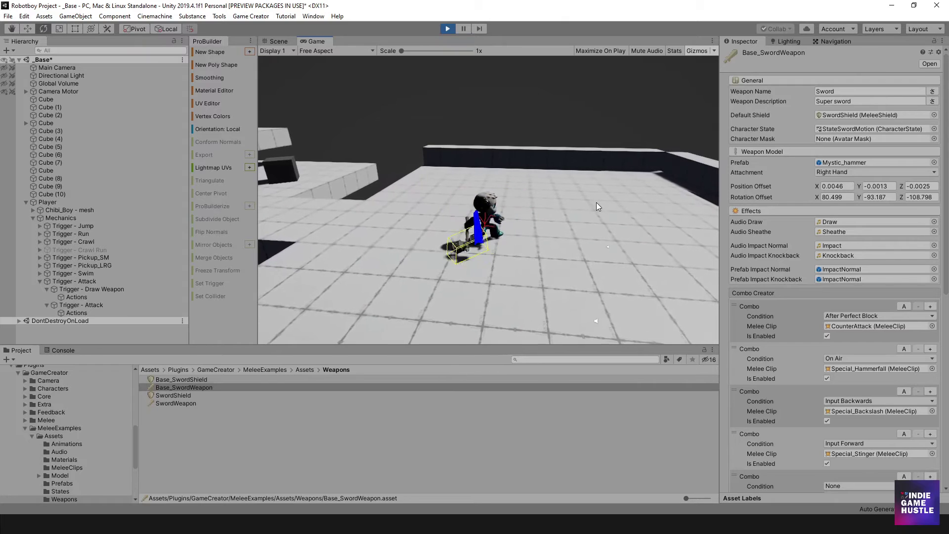
{"action": "left_click", "coordinate": [597, 203]}
{"action": "left_click", "coordinate": [597, 203]}
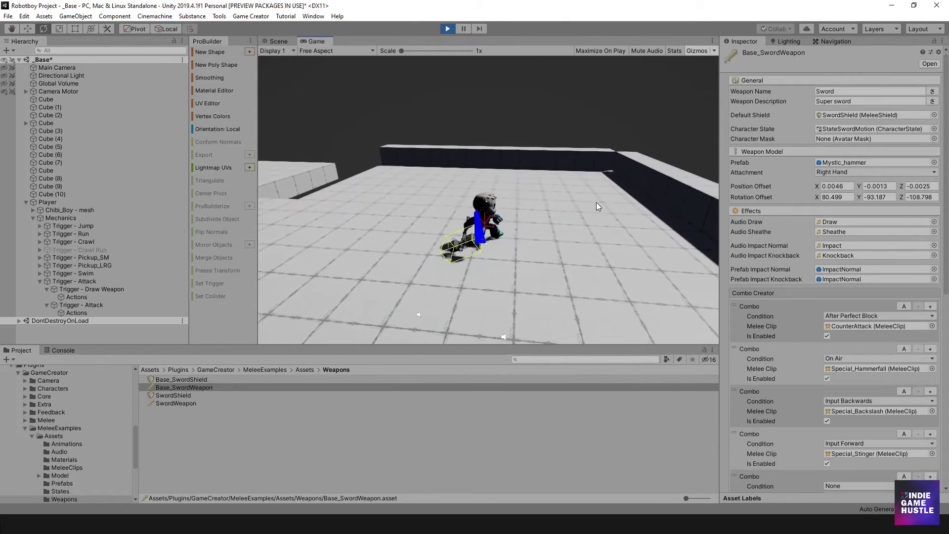
{"action": "left_click", "coordinate": [596, 202]}
{"action": "left_click", "coordinate": [595, 203]}
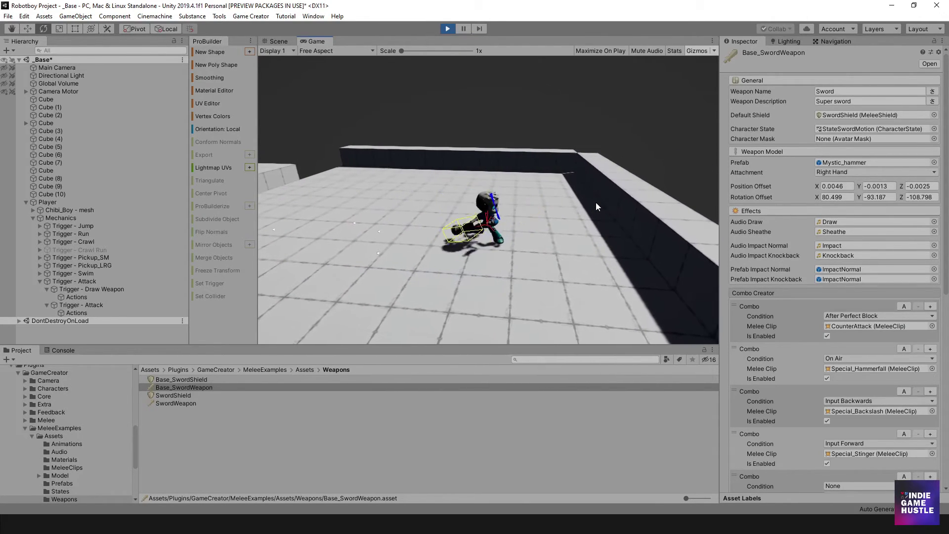
{"action": "left_click", "coordinate": [447, 29]}
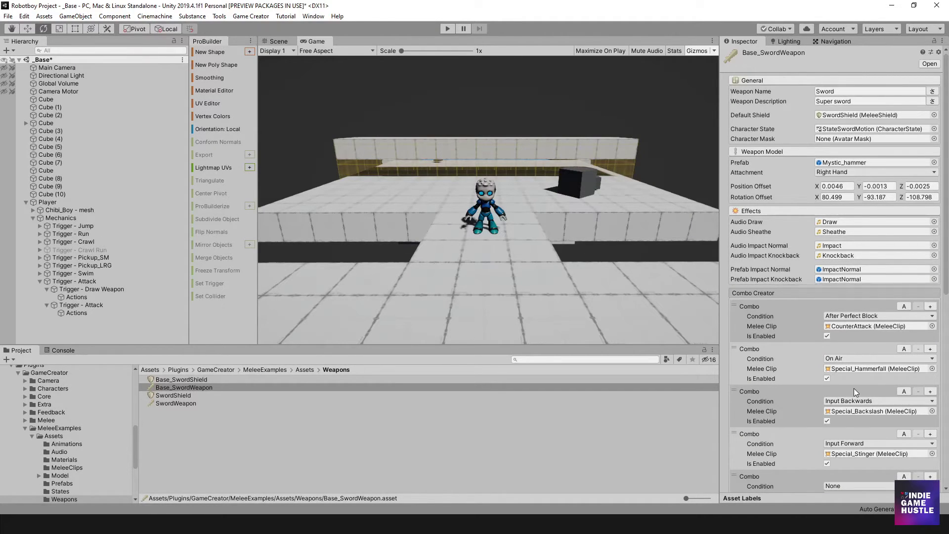
- Locate the Mystic_hammer prefab assigned to Base_SwordWeapon and open it for editing, showing its Blade Component settings
{"action": "scroll", "coordinate": [851, 385], "scroll_direction": "down", "scroll_amount": 5}
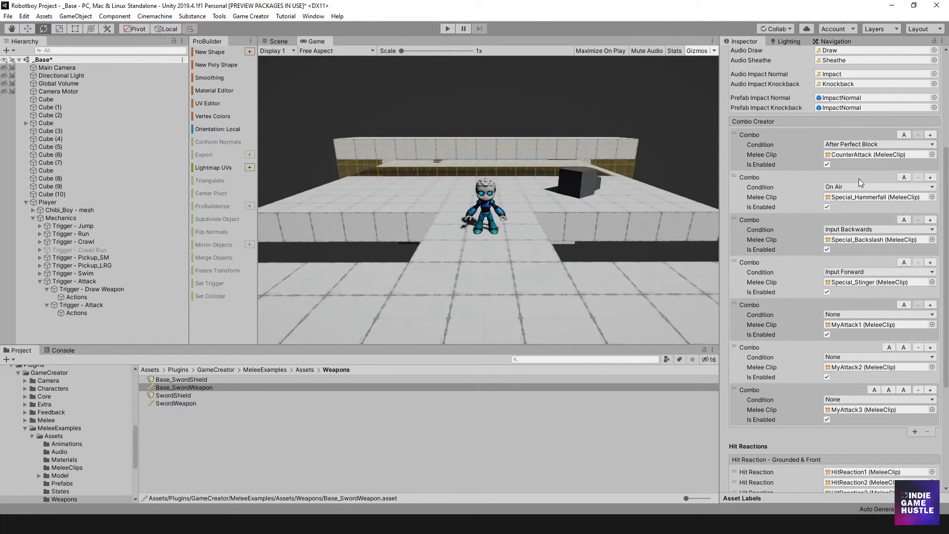
{"action": "scroll", "coordinate": [861, 181], "scroll_direction": "up", "scroll_amount": 5}
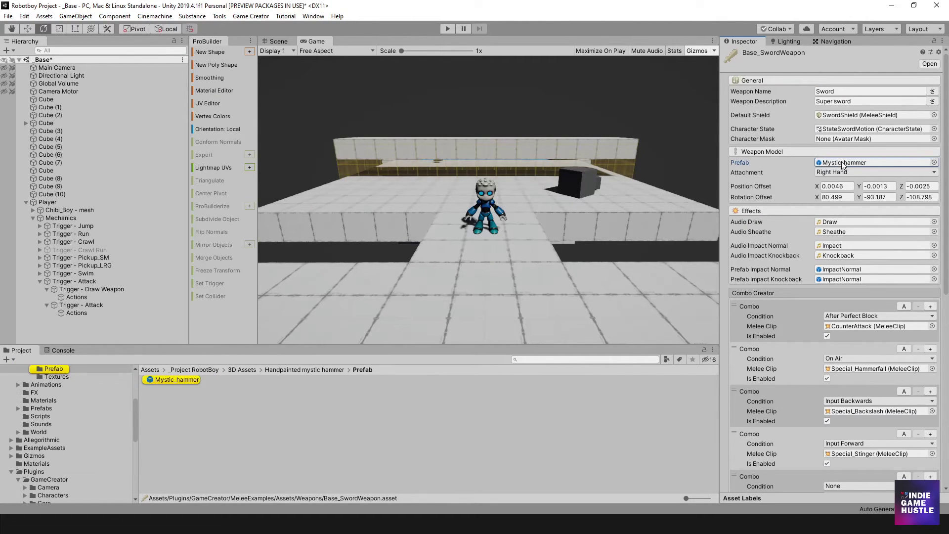
{"action": "left_click", "coordinate": [171, 380]}
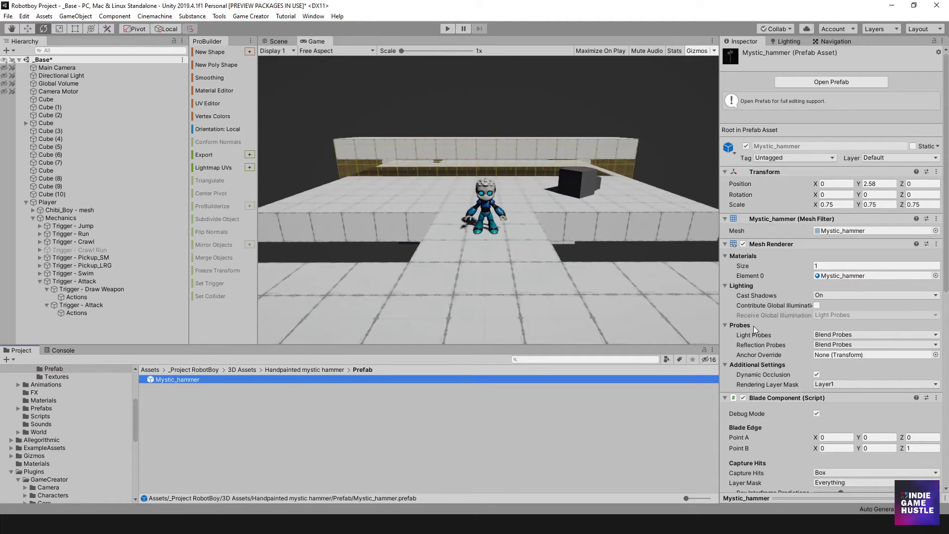
{"action": "scroll", "coordinate": [760, 335], "scroll_direction": "down", "scroll_amount": 5}
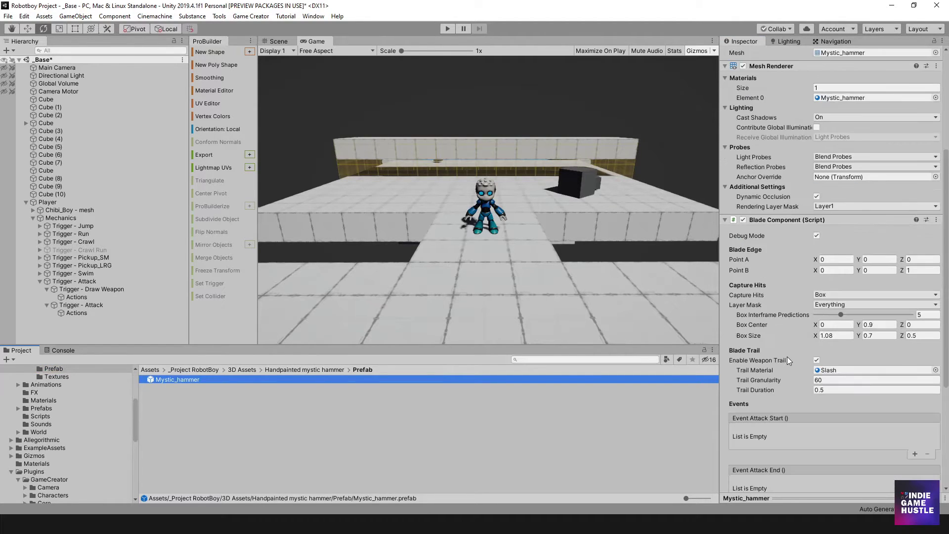
{"action": "double_click", "coordinate": [148, 379]}
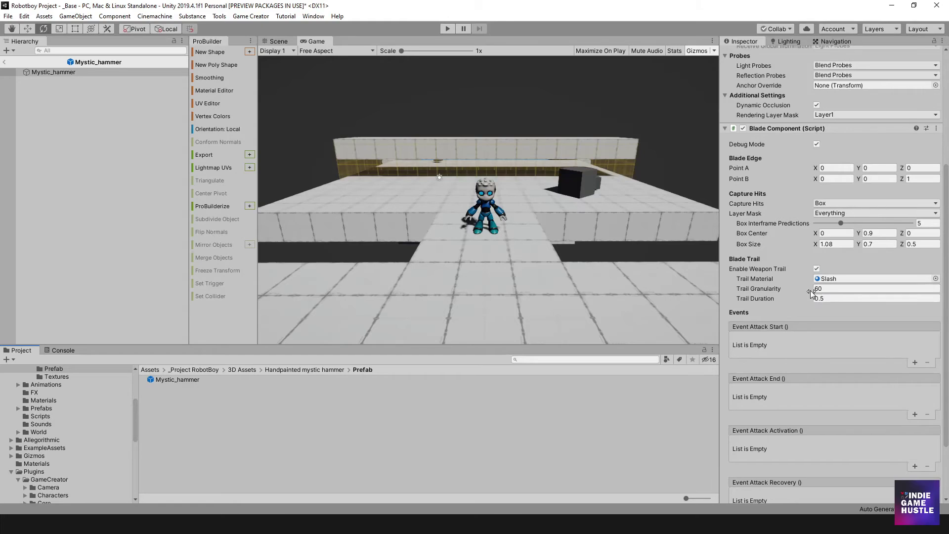
- Set the hammer's Blade Component Trail Duration to 1.5 and Trail Granularity to 120
{"action": "left_click", "coordinate": [834, 298]}
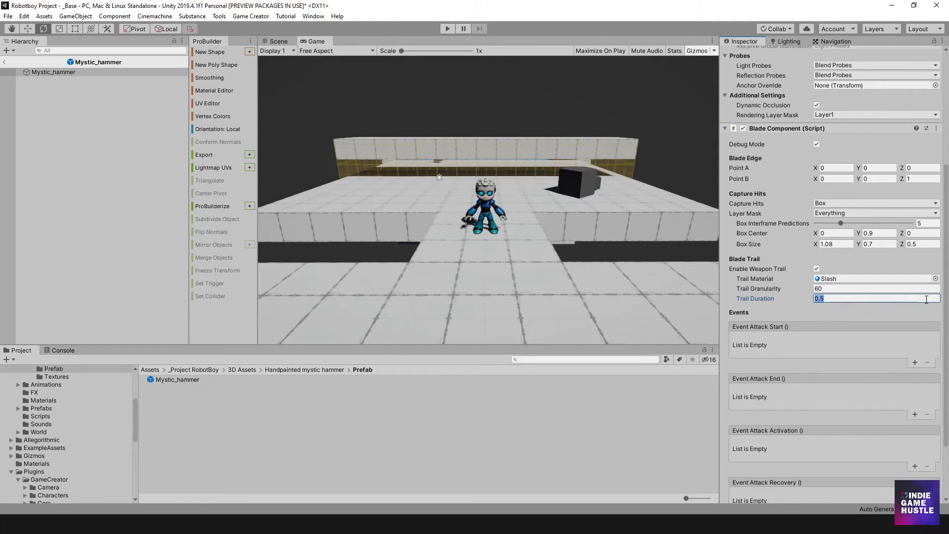
{"action": "type", "text": "1"}
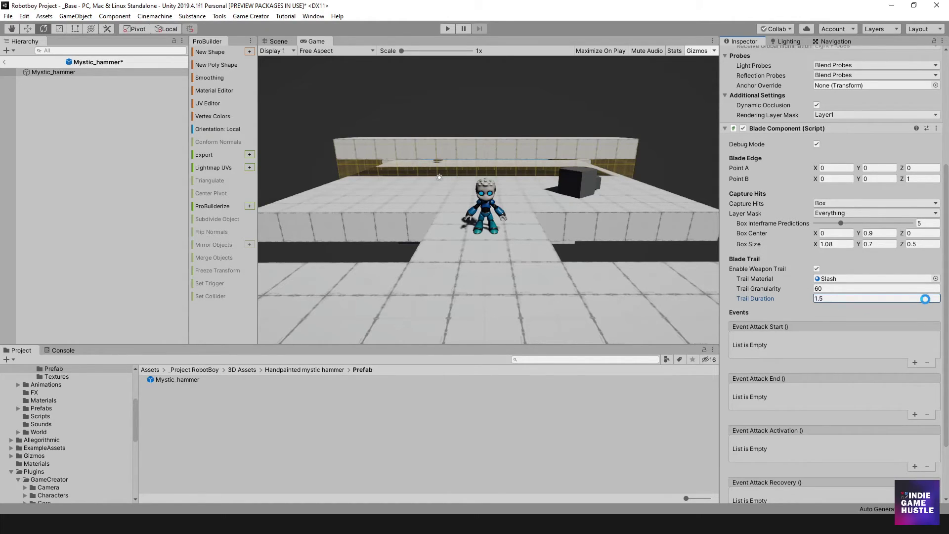
{"action": "left_click", "coordinate": [836, 289]}
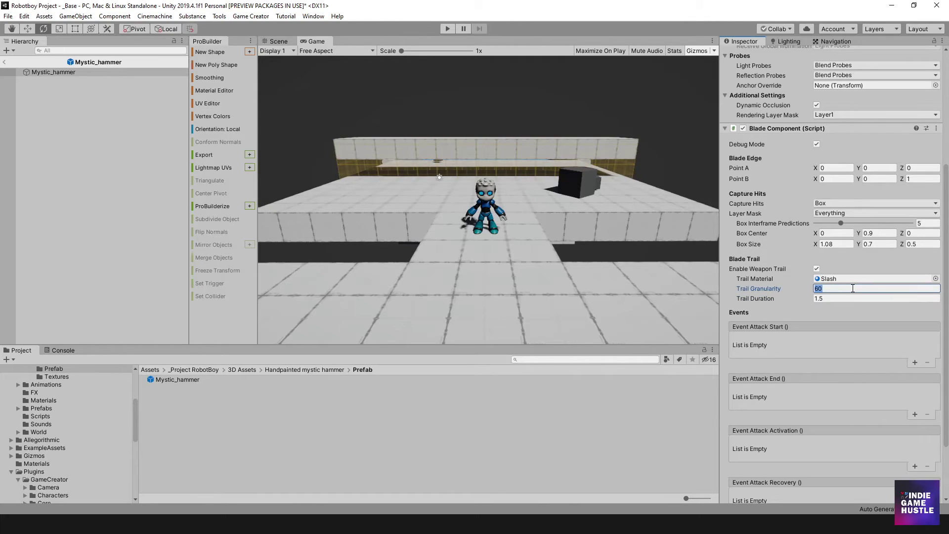
{"action": "type", "text": "120"}
{"action": "key", "text": "Tab"}
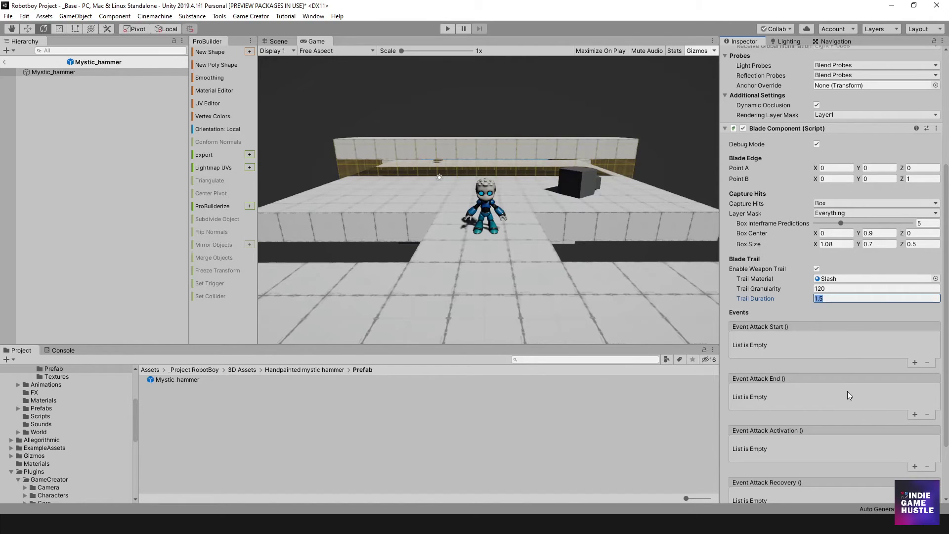
- Run the game and swing the hammer to check its blade trail during an attack
{"action": "left_click", "coordinate": [450, 29]}
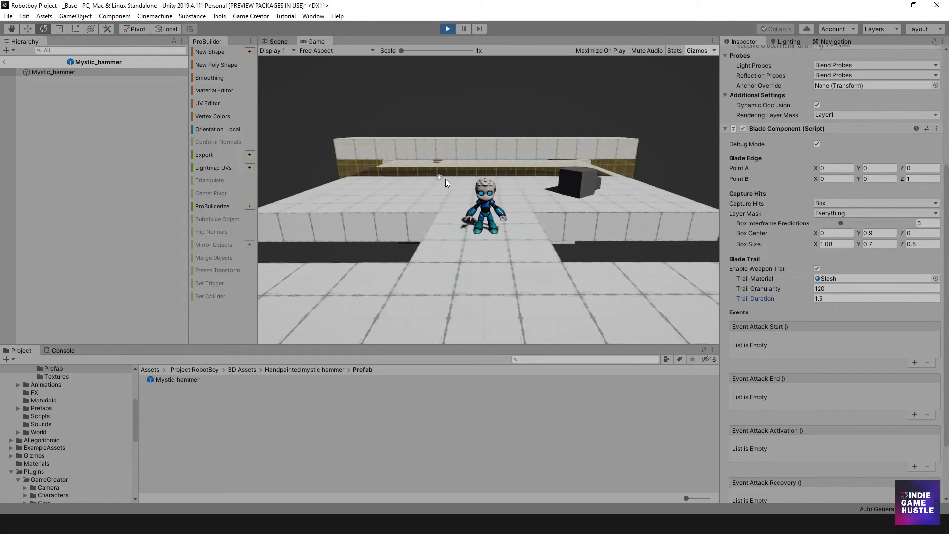
{"action": "left_click", "coordinate": [515, 194]}
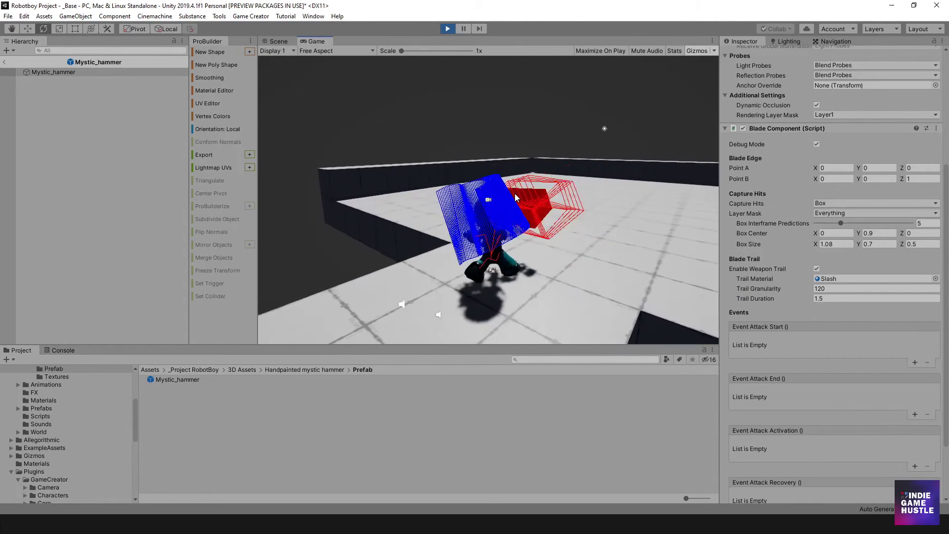
{"action": "key", "text": "w"}
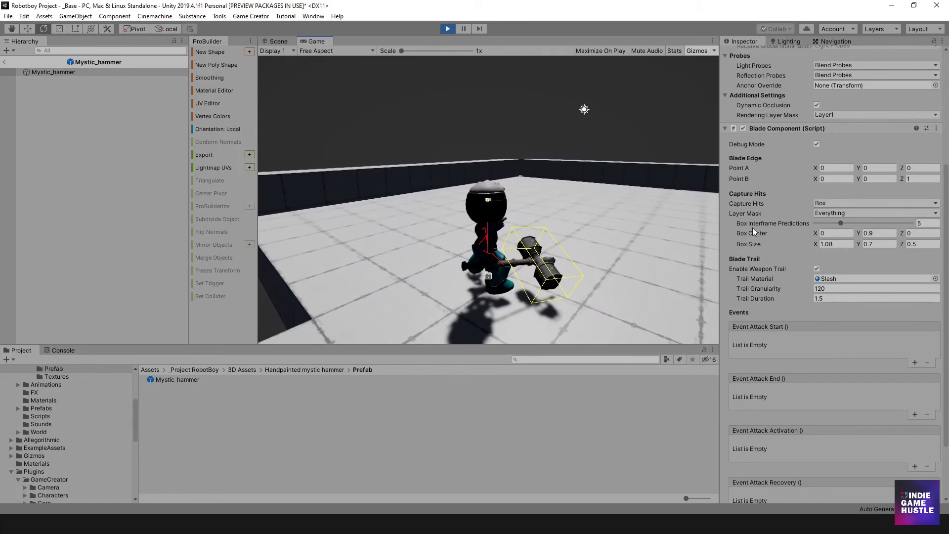
- Turn off Debug Mode on the hammer's Blade Component, stop the game, and select the Mystic_hammer prefab asset
{"action": "left_click", "coordinate": [818, 144]}
{"action": "left_click", "coordinate": [587, 191]}
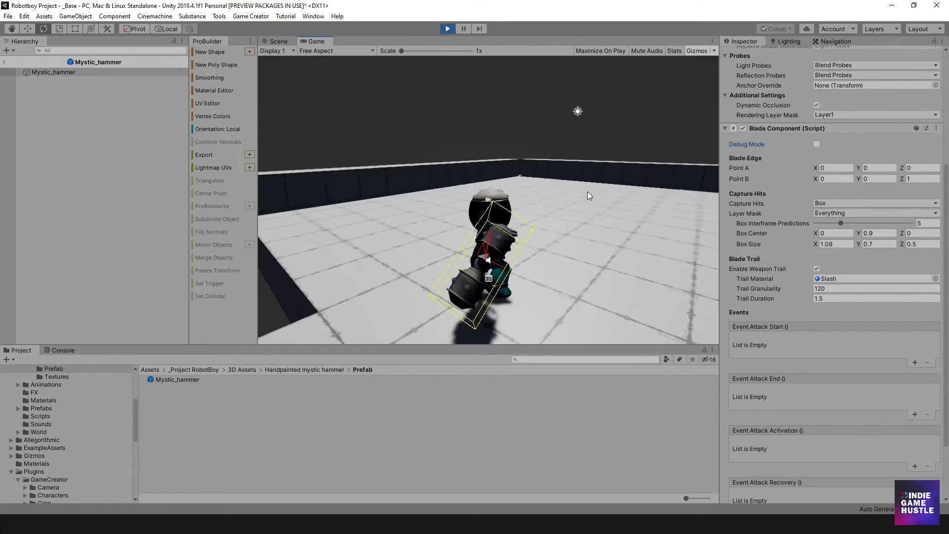
{"action": "left_click", "coordinate": [447, 28]}
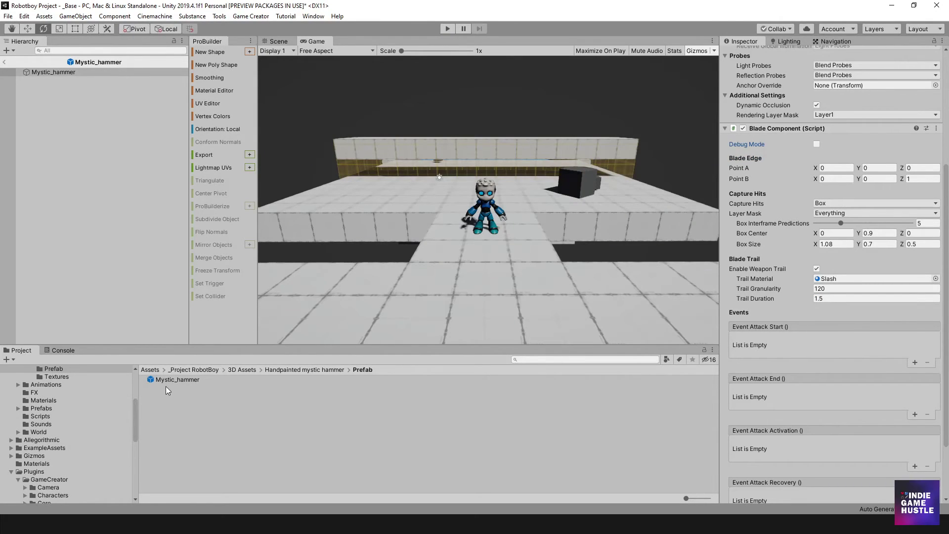
{"action": "left_click", "coordinate": [182, 380]}
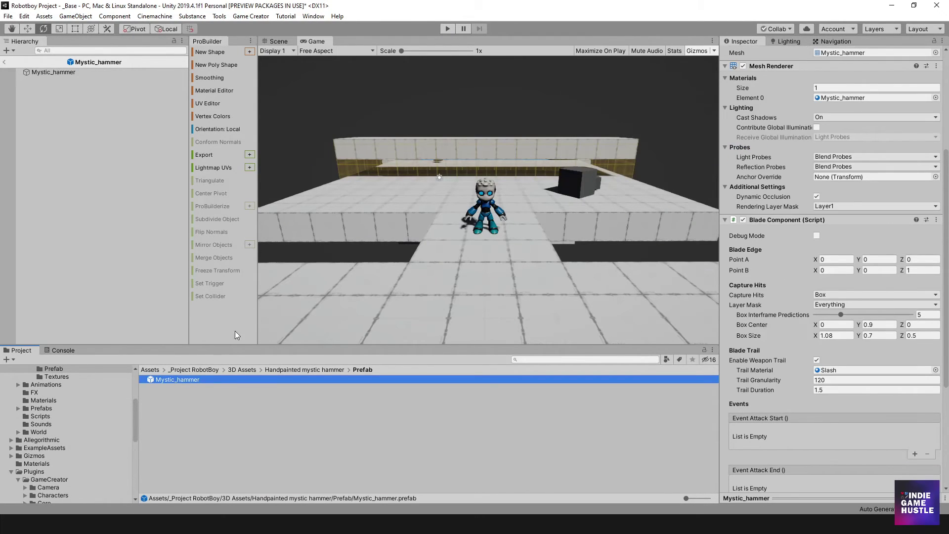
- Run the game again, swing the hammer, and hide the gizmos in the Game view
{"action": "left_click", "coordinate": [449, 28]}
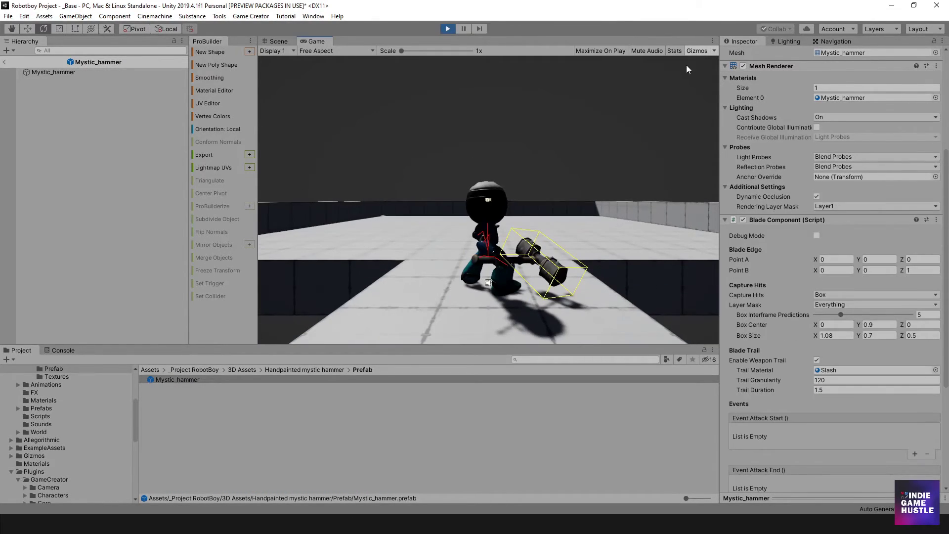
{"action": "left_click", "coordinate": [640, 135]}
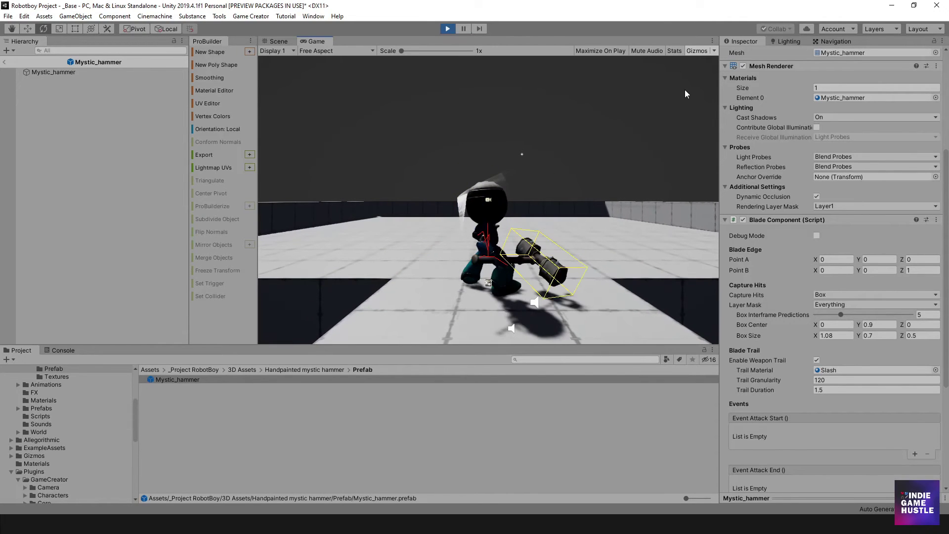
{"action": "left_click", "coordinate": [692, 52]}
- Test the hammer attack combos while moving the player in several directions, checking the slash trail without gizmos
{"action": "right_click_drag", "start_coordinate": [627, 154], "coordinate": [520, 177]}
{"action": "left_click", "coordinate": [521, 175]}
{"action": "left_click", "coordinate": [525, 173]}
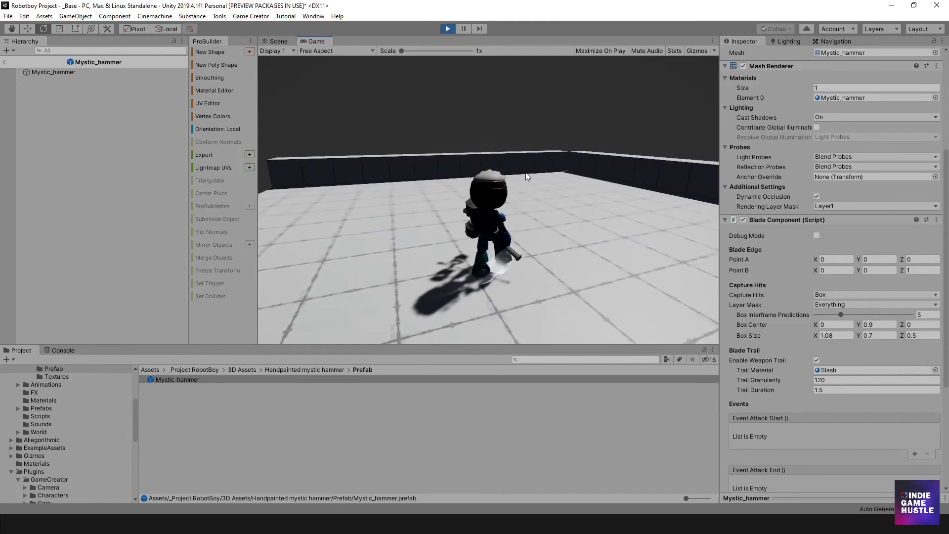
{"action": "left_click", "coordinate": [526, 173]}
{"action": "left_click", "coordinate": [526, 173]}
{"action": "key", "text": "s"}
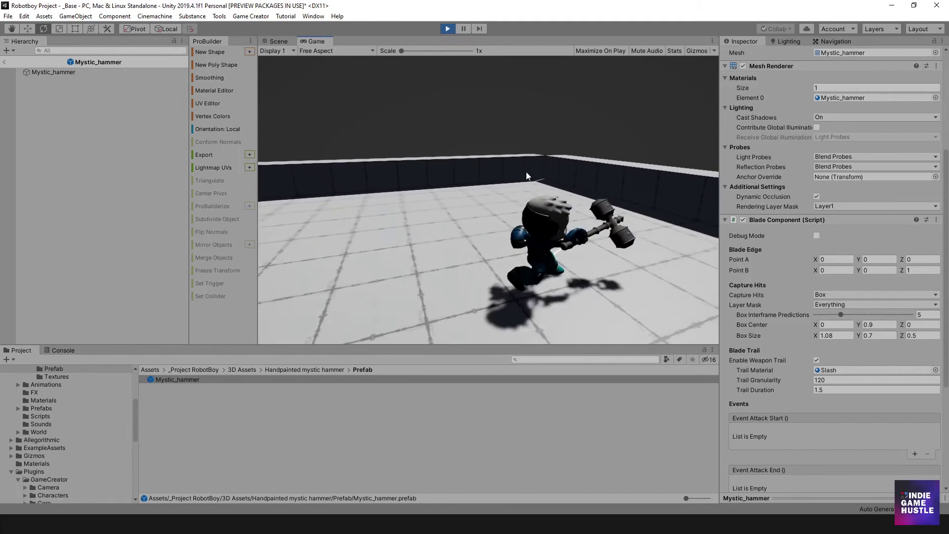
{"action": "left_click", "coordinate": [526, 173]}
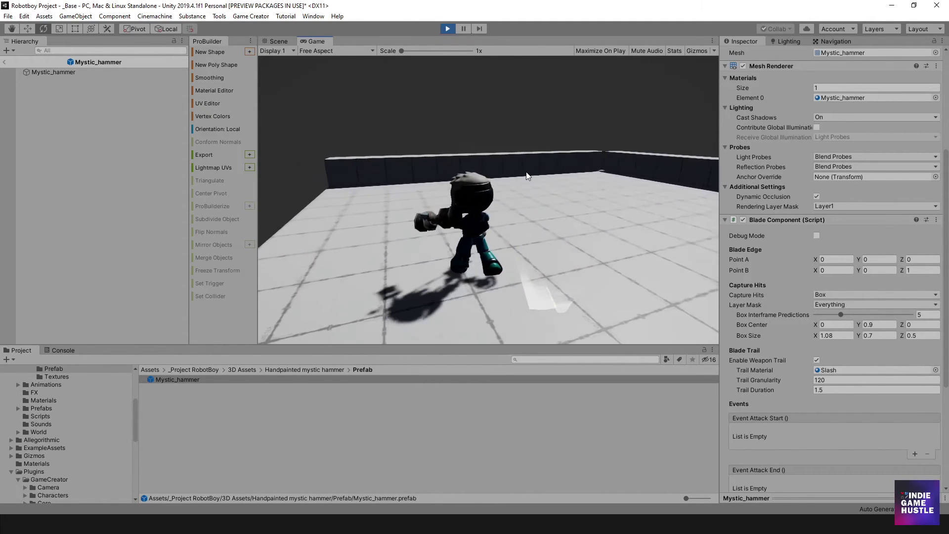
{"action": "key", "text": "w"}
{"action": "key", "text": "d"}
{"action": "left_click", "coordinate": [545, 188]}
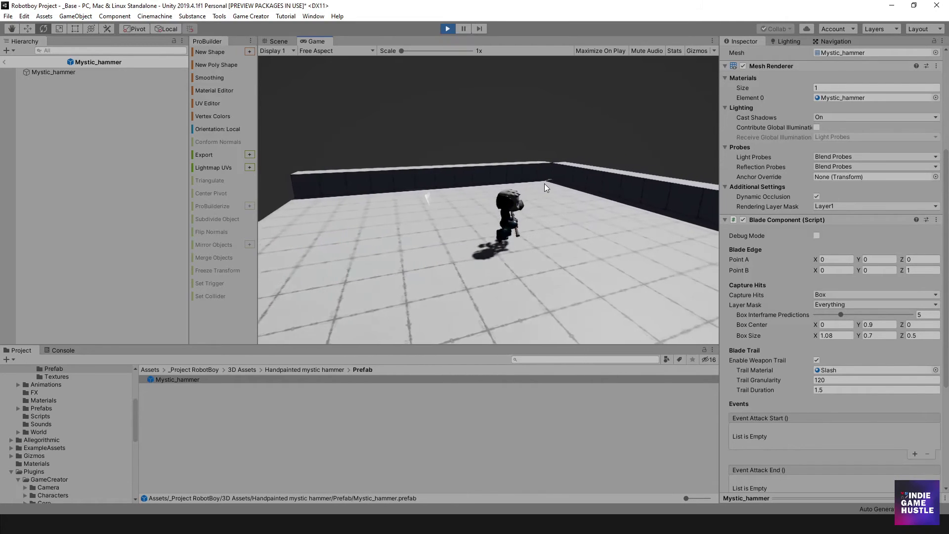
{"action": "left_click", "coordinate": [378, 186]}
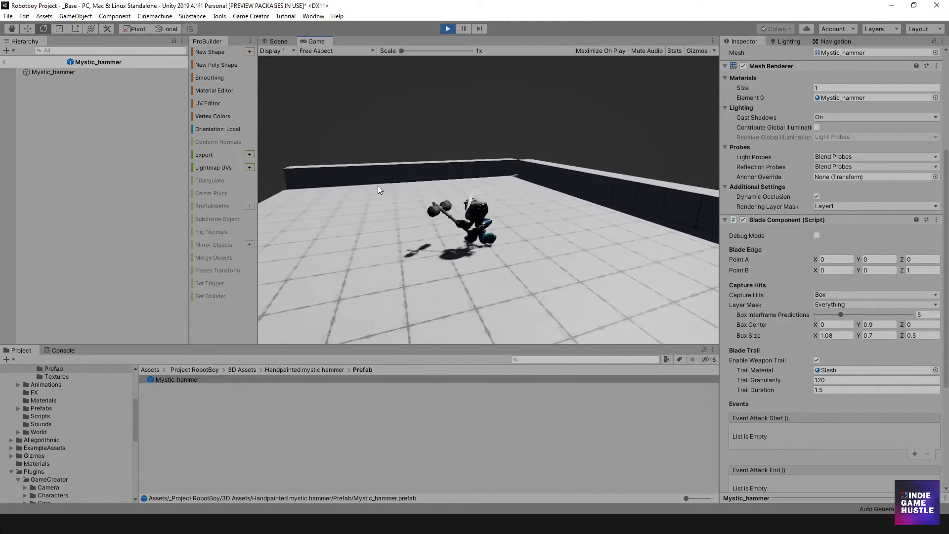
{"action": "key", "text": "a"}
{"action": "left_click", "coordinate": [380, 185]}
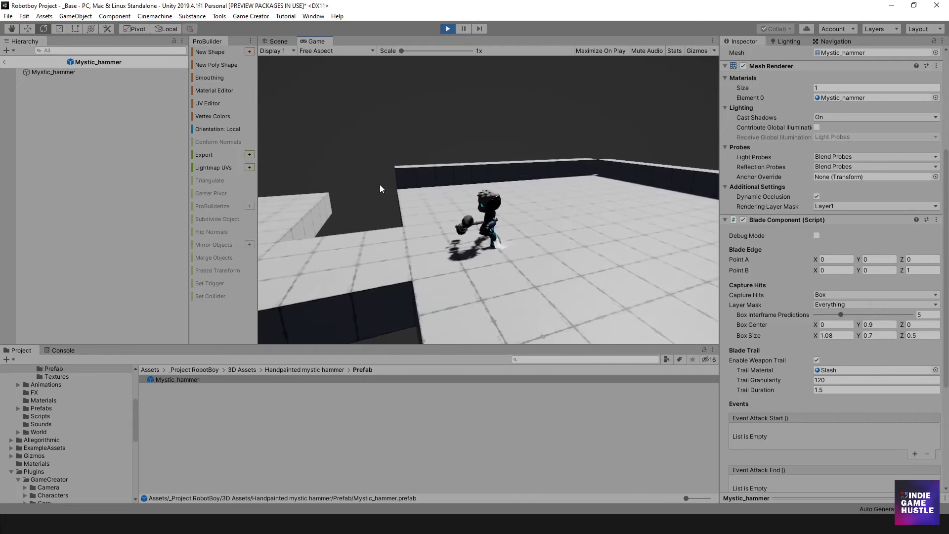
- Make the player jump and run back and forth across the level with the hammer drawn
{"action": "key", "text": "space"}
{"action": "key", "text": "space"}
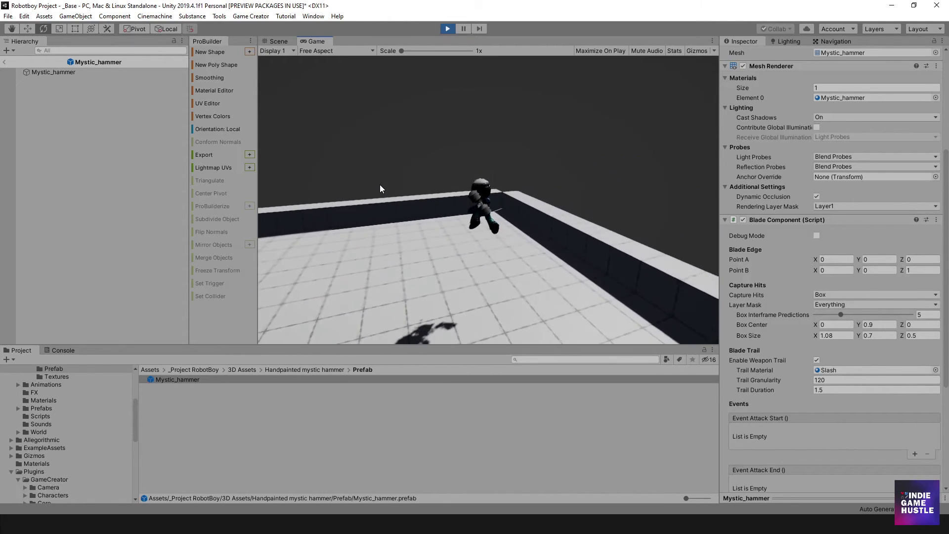
{"action": "key", "text": "a"}
{"action": "key", "text": "d"}
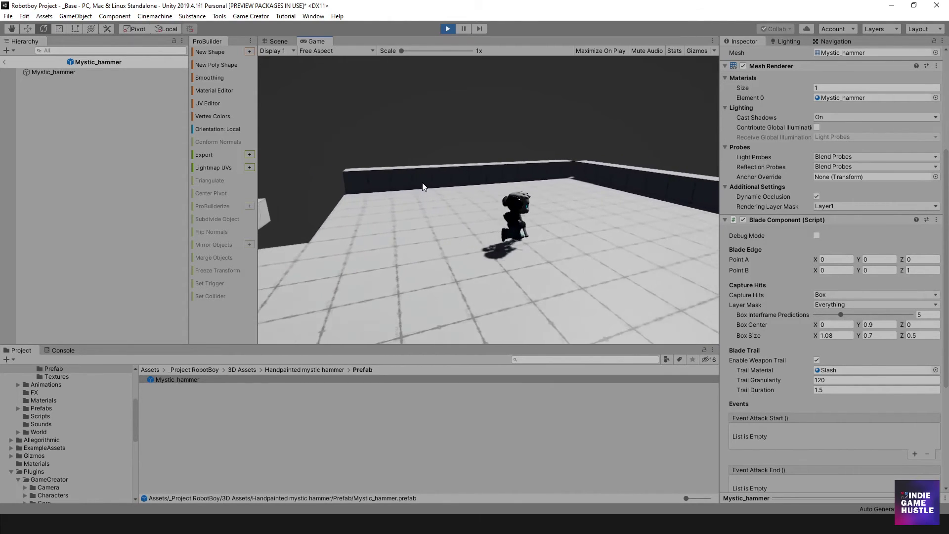
{"action": "key", "text": "a"}
{"action": "key", "text": "d"}
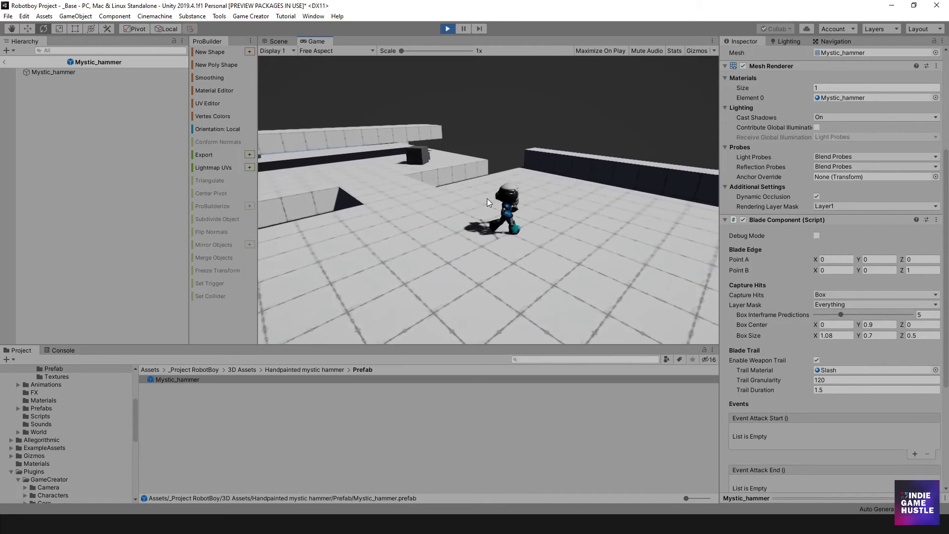
- Swing the hammer repeatedly in the running game to chain its melee attacks, moving the player between combos
{"action": "key", "text": "a"}
{"action": "left_click", "coordinate": [488, 198]}
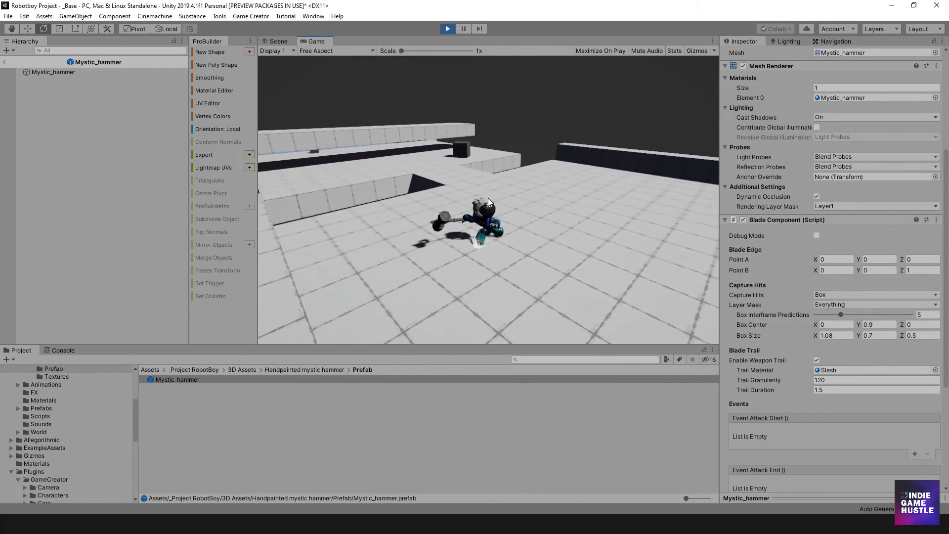
{"action": "left_click", "coordinate": [488, 197]}
{"action": "left_click", "coordinate": [488, 198]}
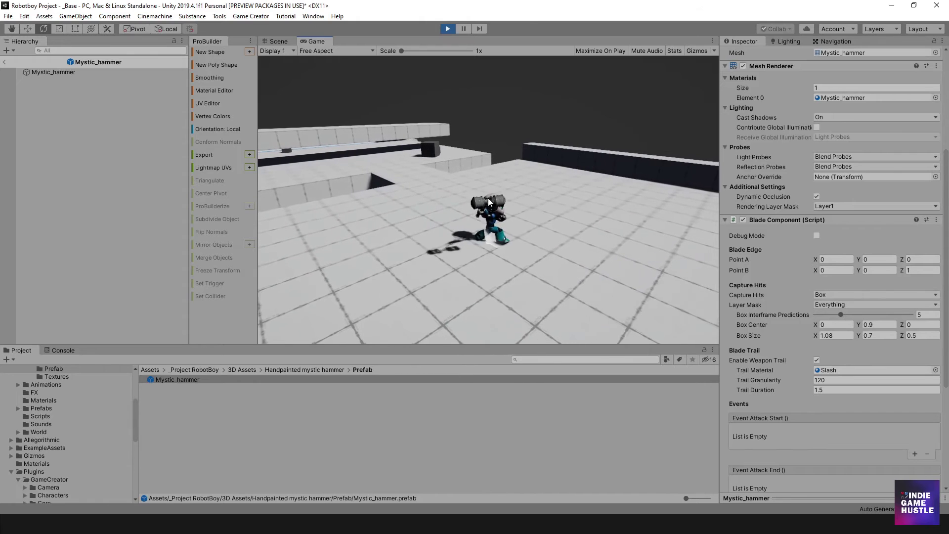
{"action": "left_click", "coordinate": [488, 198]}
{"action": "key", "text": "a"}
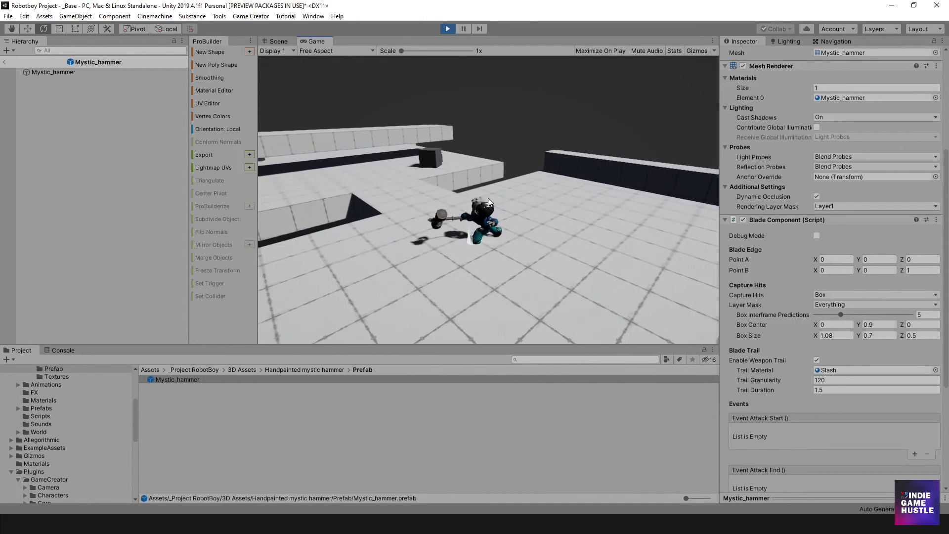
{"action": "left_click", "coordinate": [488, 197]}
{"action": "left_click", "coordinate": [488, 198]}
- Run the player around in circles across the level with the hammer in hand to check its movement
{"action": "key", "text": "d"}
{"action": "key", "text": "s"}
{"action": "key", "text": "a"}
{"action": "key", "text": "w"}
{"action": "key", "text": "d"}
{"action": "key", "text": "s"}
{"action": "key", "text": "d"}
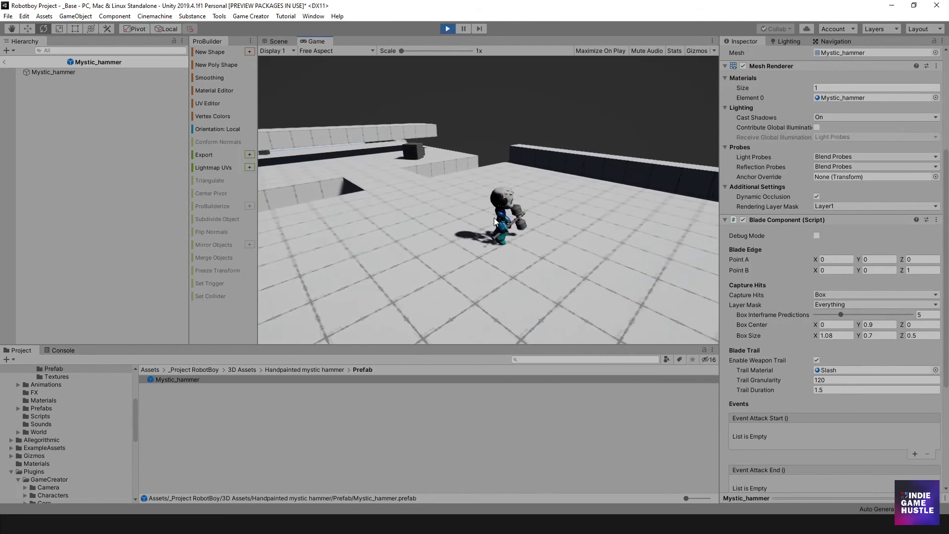
{"action": "key", "text": "s"}
{"action": "key", "text": "a"}
{"action": "key", "text": "w"}
{"action": "key", "text": "d"}
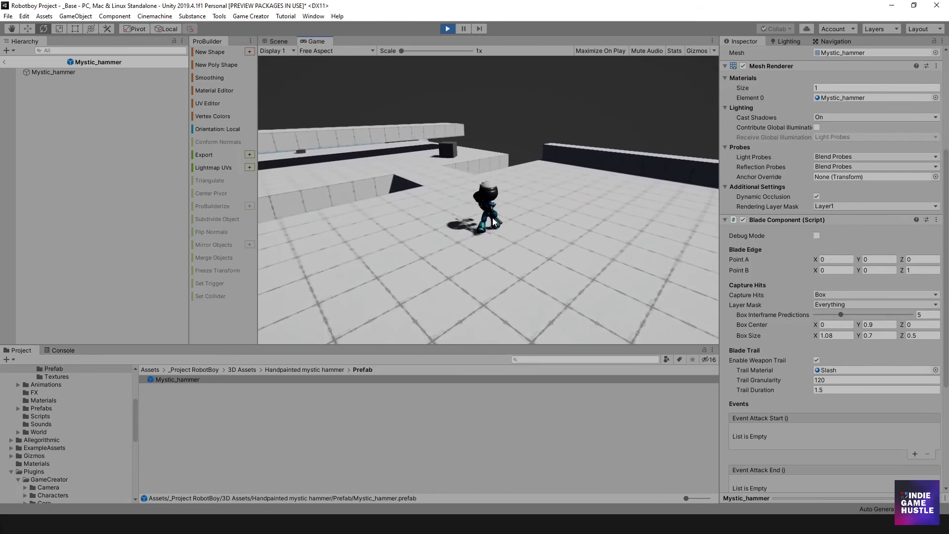
{"action": "key", "text": "s"}
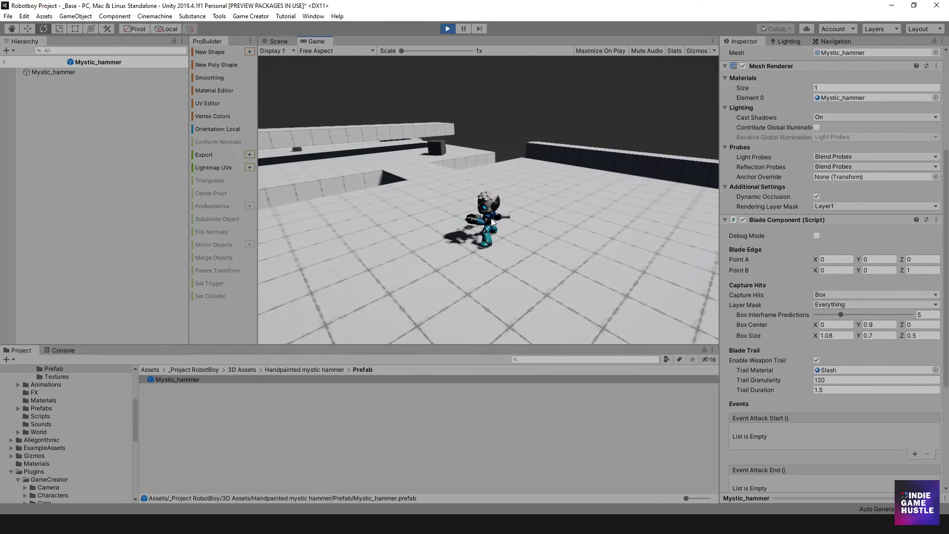
{"action": "key", "text": "w"}
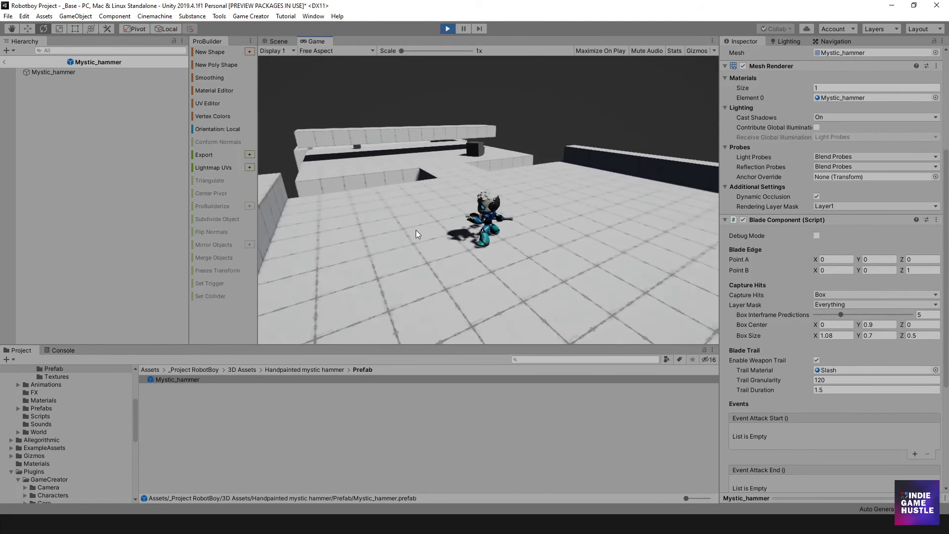
{"action": "key", "text": "w"}
{"action": "left_click", "coordinate": [453, 243]}
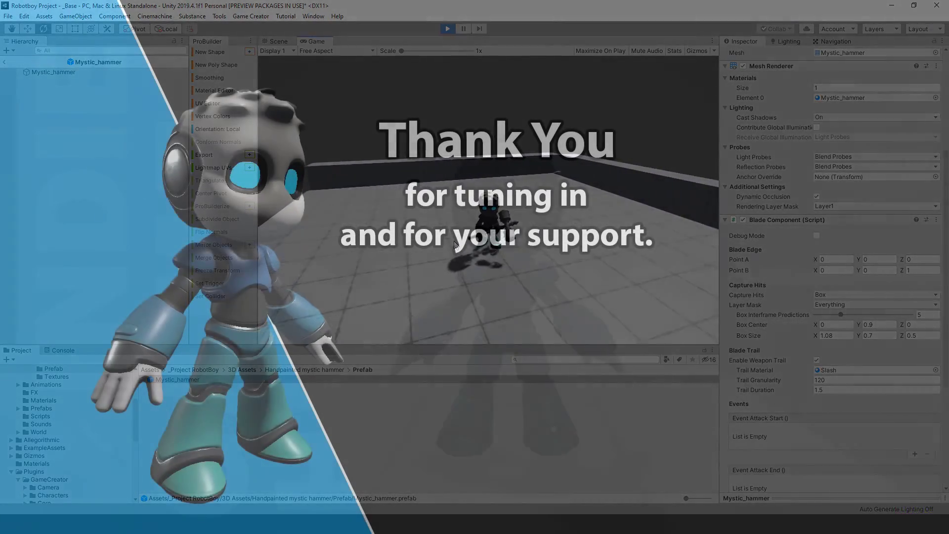